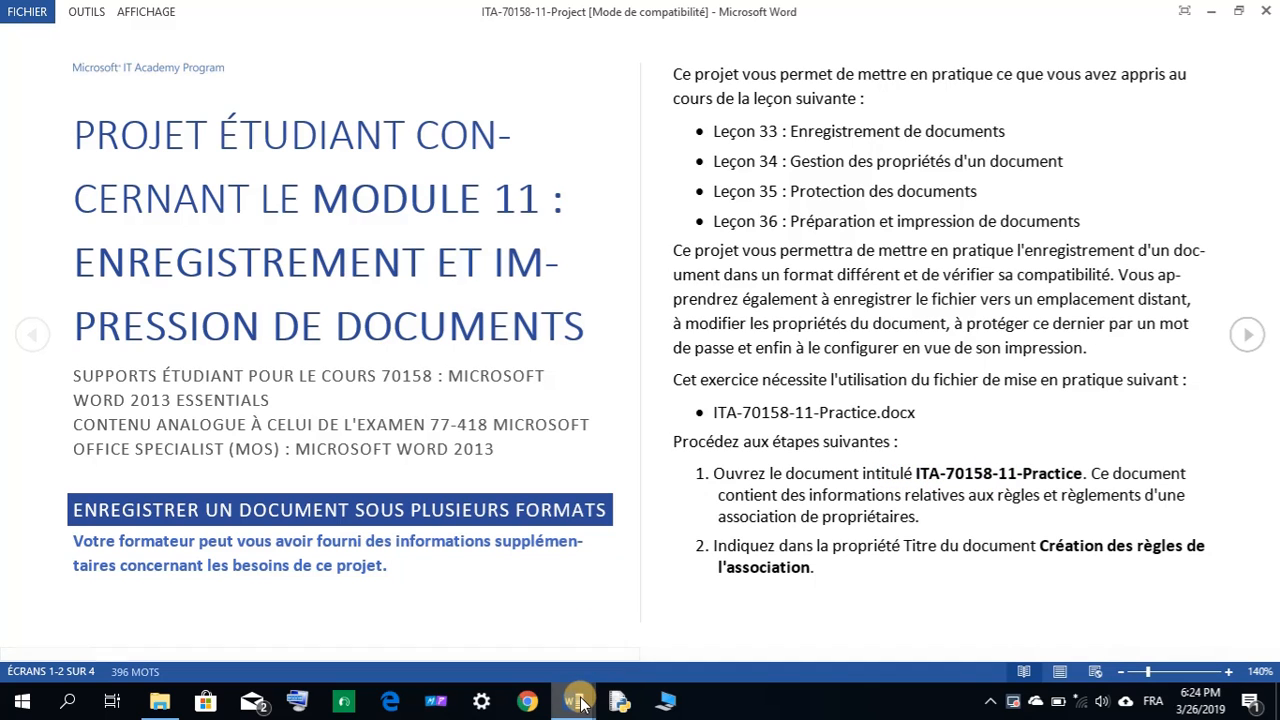
Switch to the Practice window, then bring the ITA-70158-11-Project instructions back to the front.
mouse_move(573, 700)
click(609, 643)
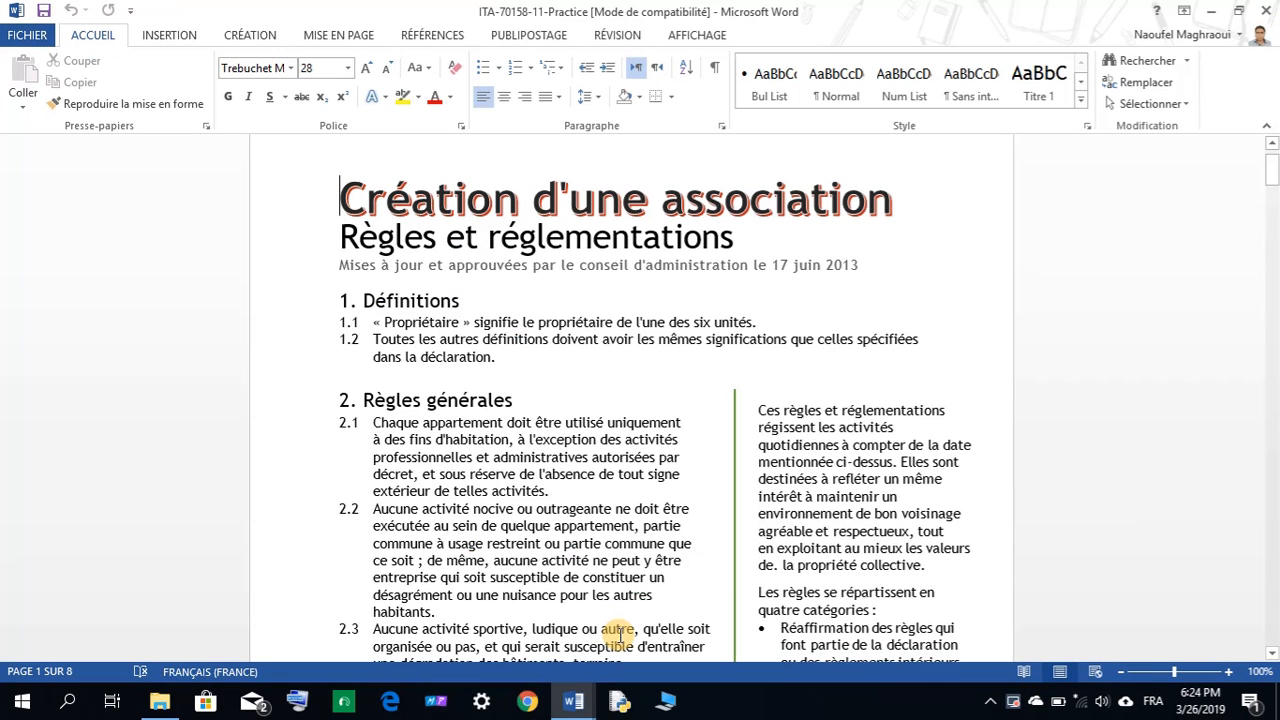
click(558, 668)
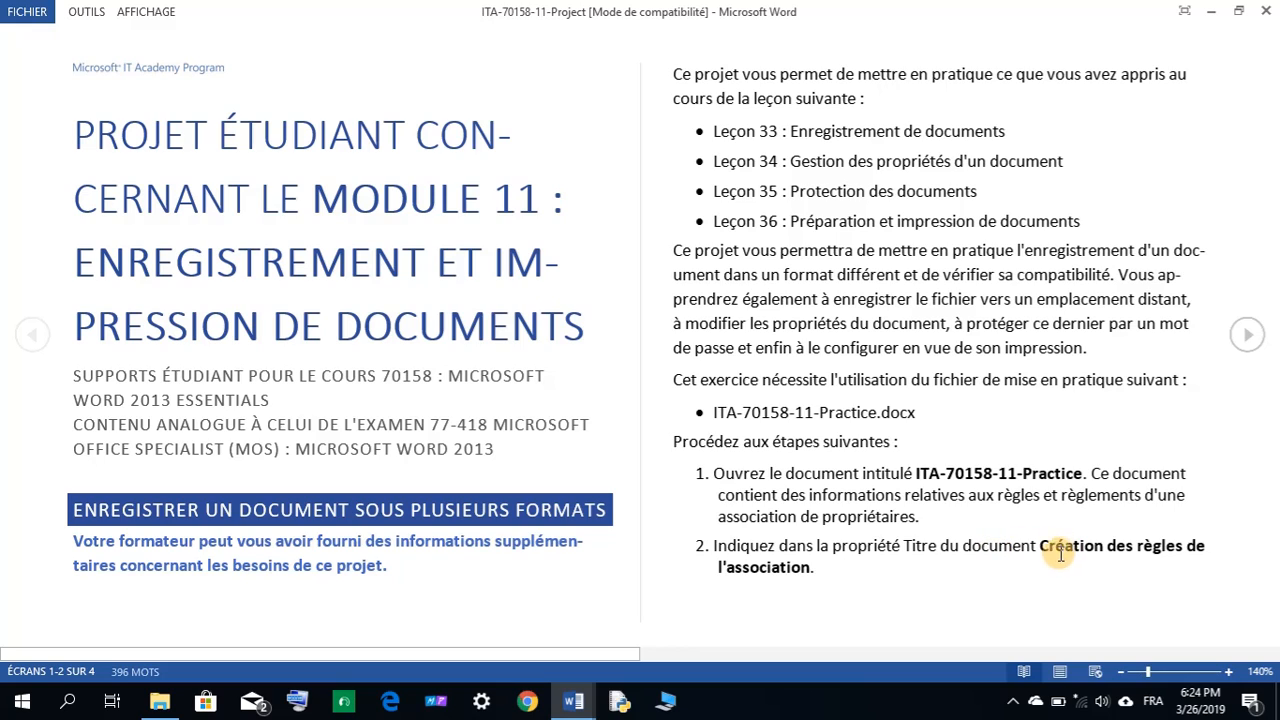
Copy the title 'Création des règles de l'association' from the instructions document.
drag(1060, 553, 812, 567)
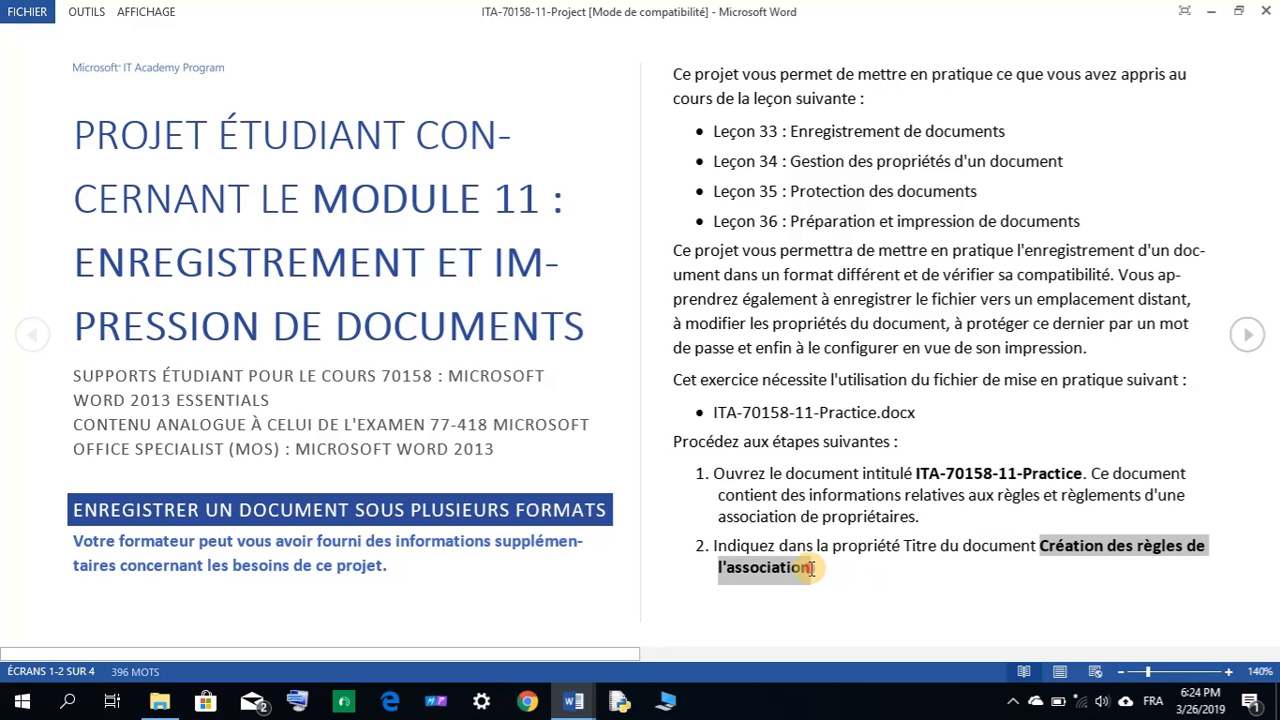
right_click(1098, 550)
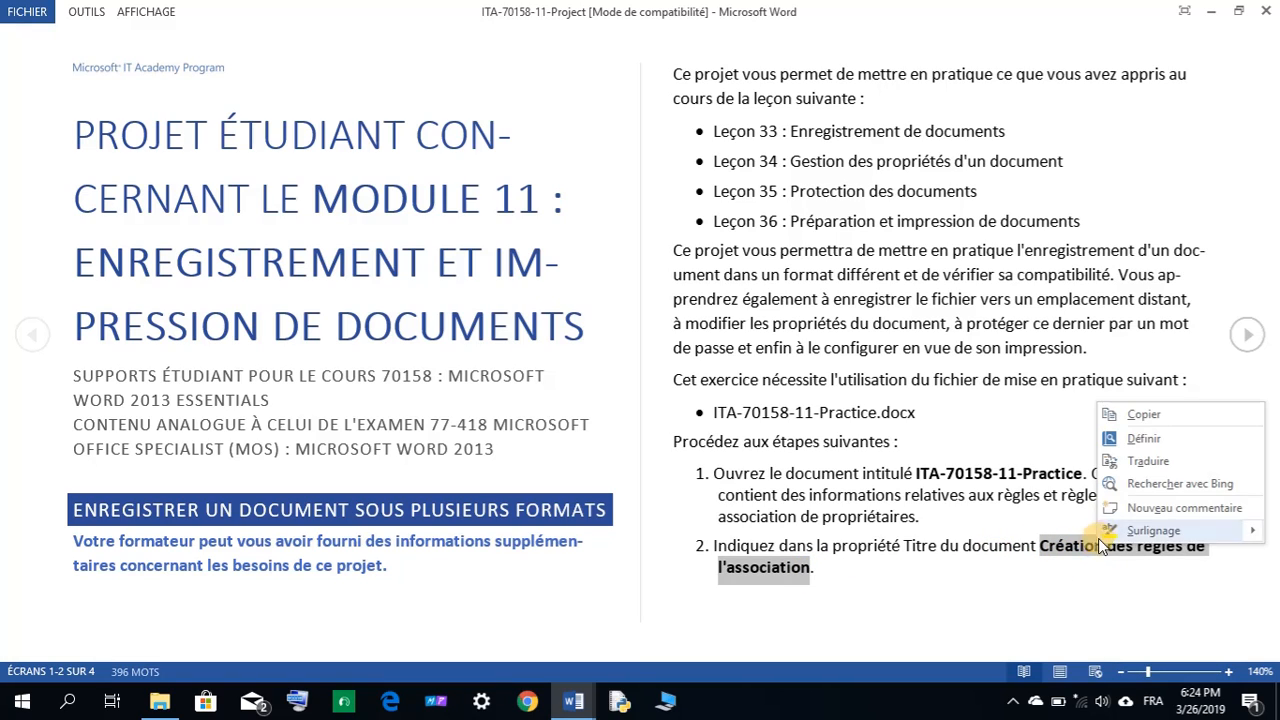
click(1145, 418)
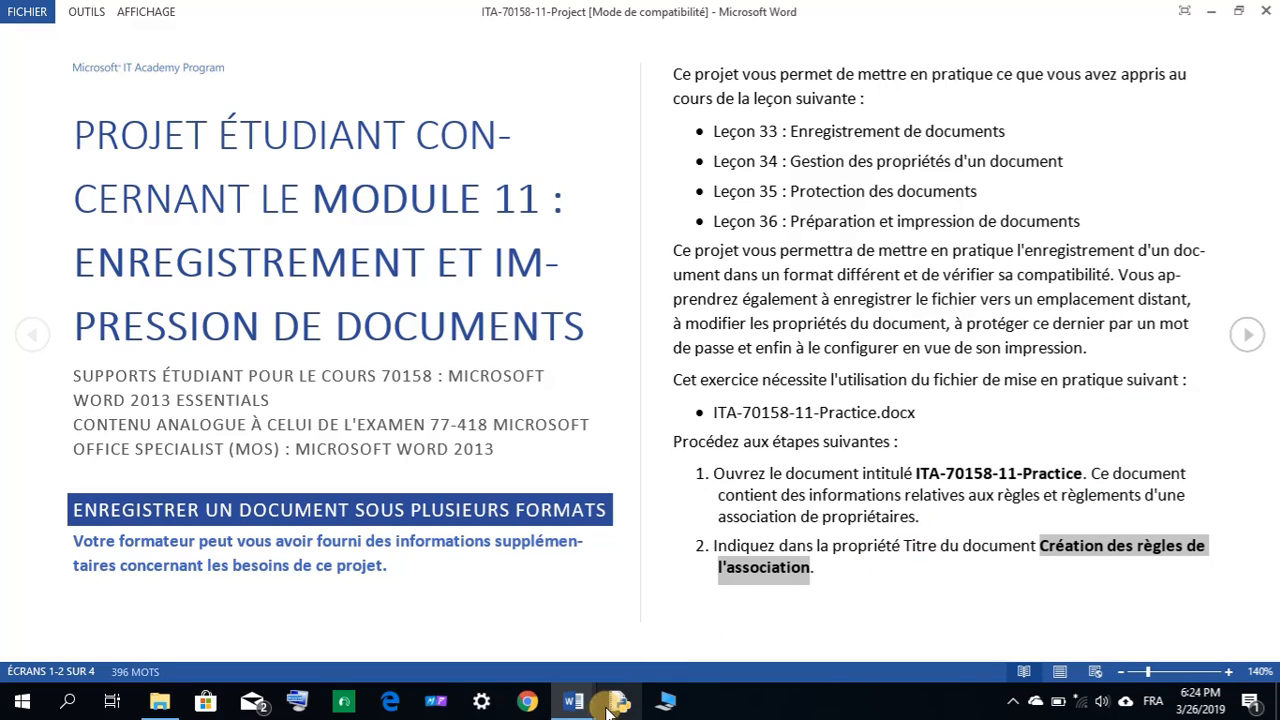
Paste that title into the Practice document's Title property on the Info page, then return to the document.
mouse_move(573, 700)
click(662, 620)
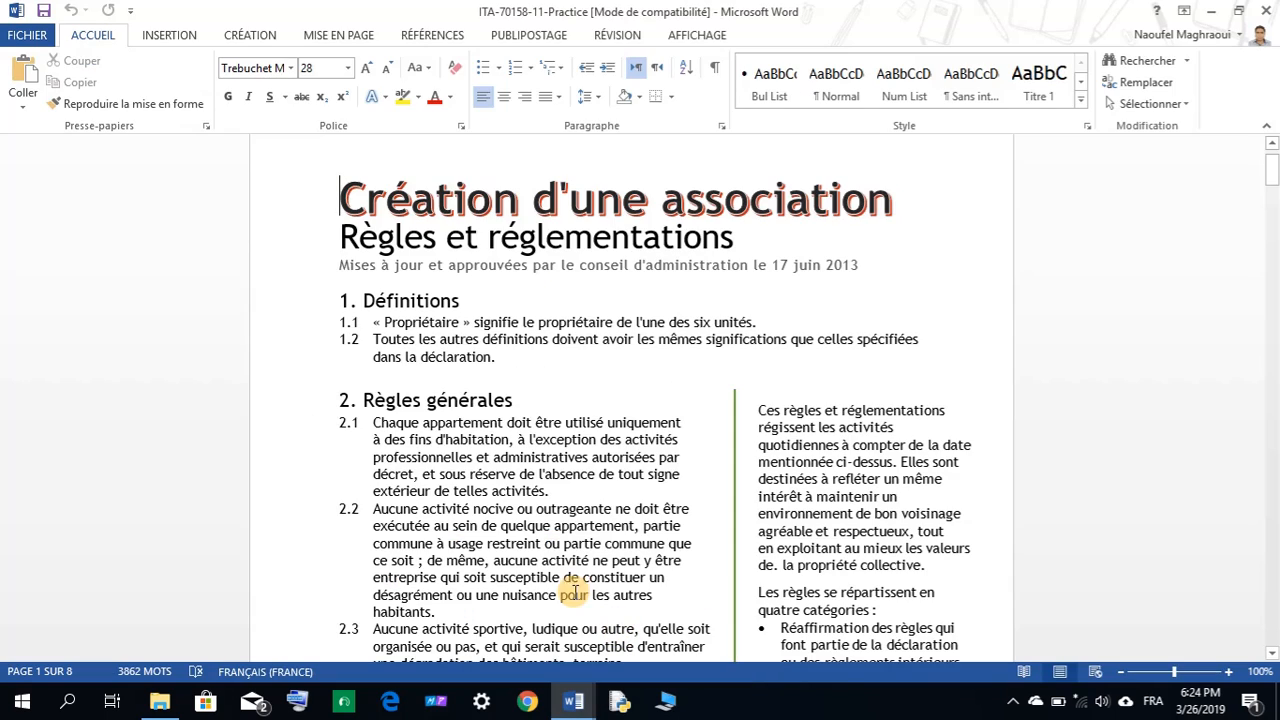
click(30, 40)
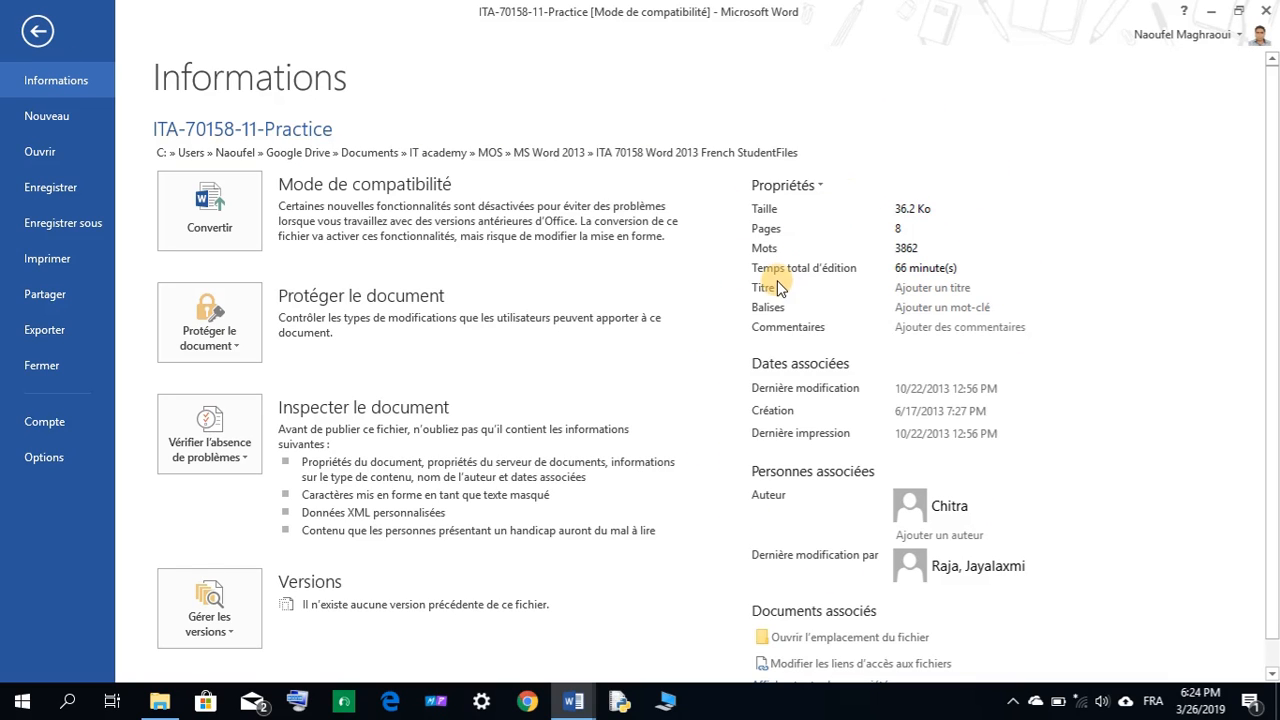
click(911, 288)
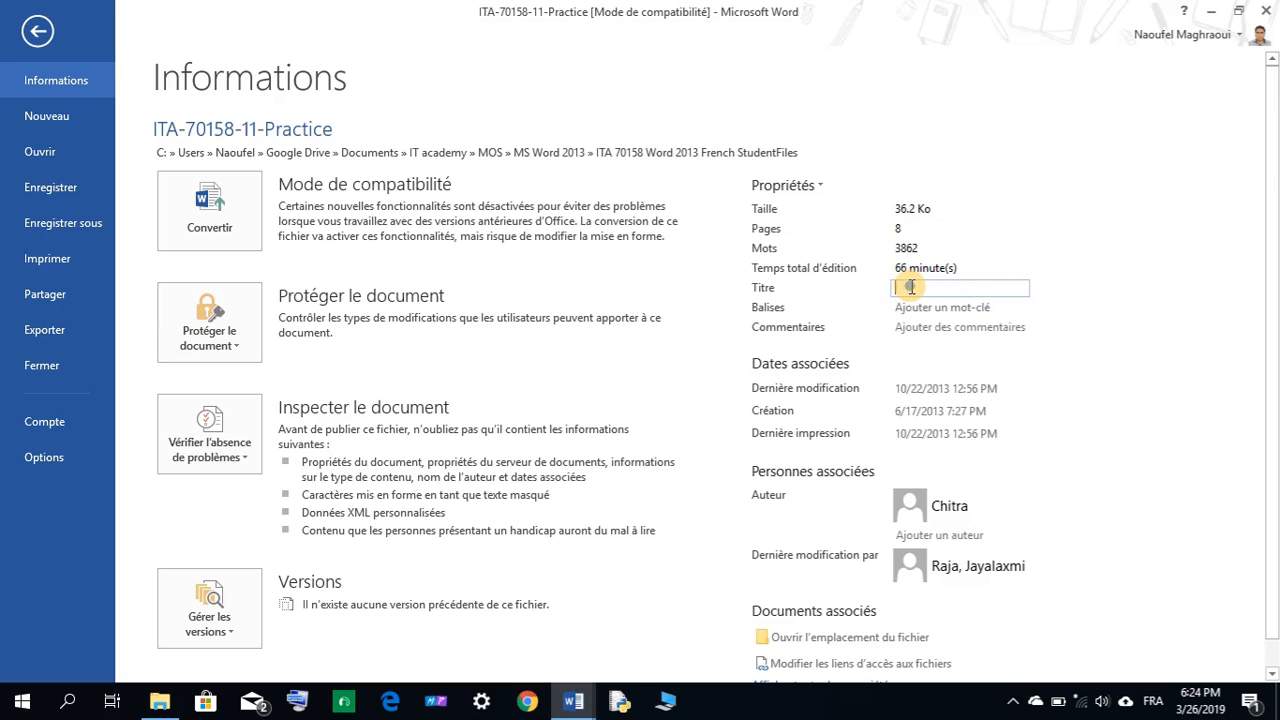
right_click(911, 288)
click(958, 342)
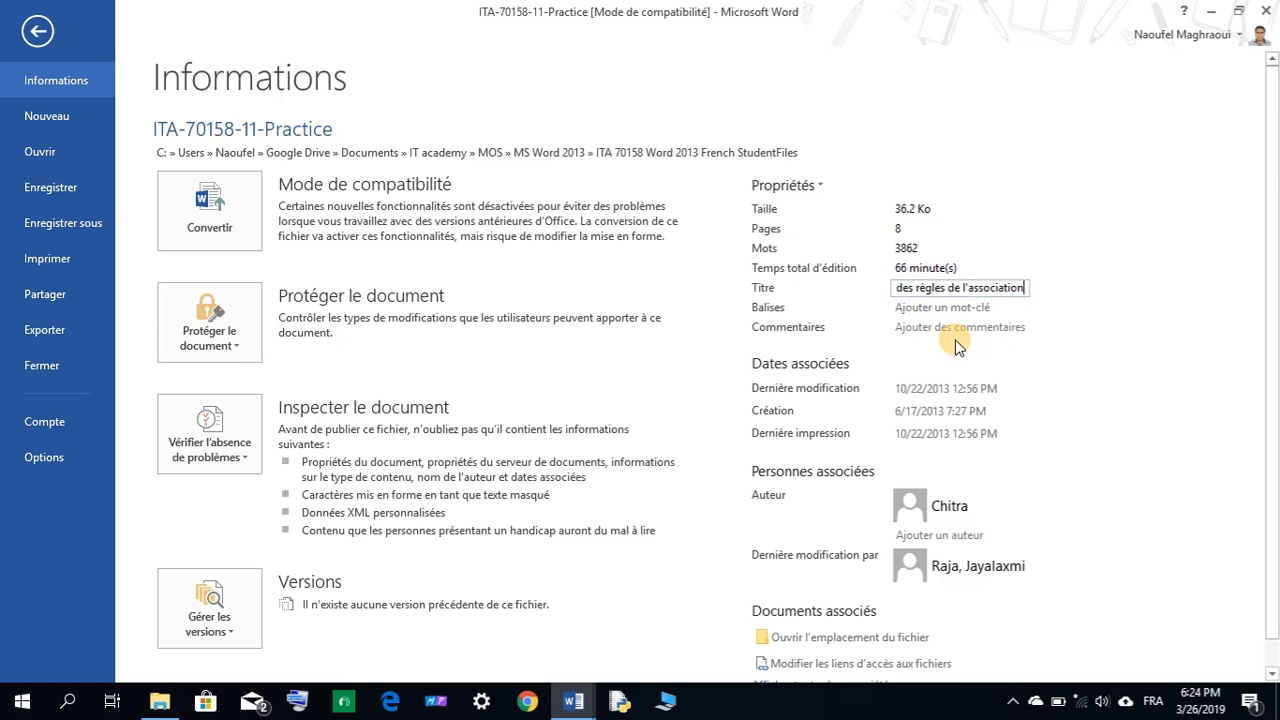
key(ctrl+a)
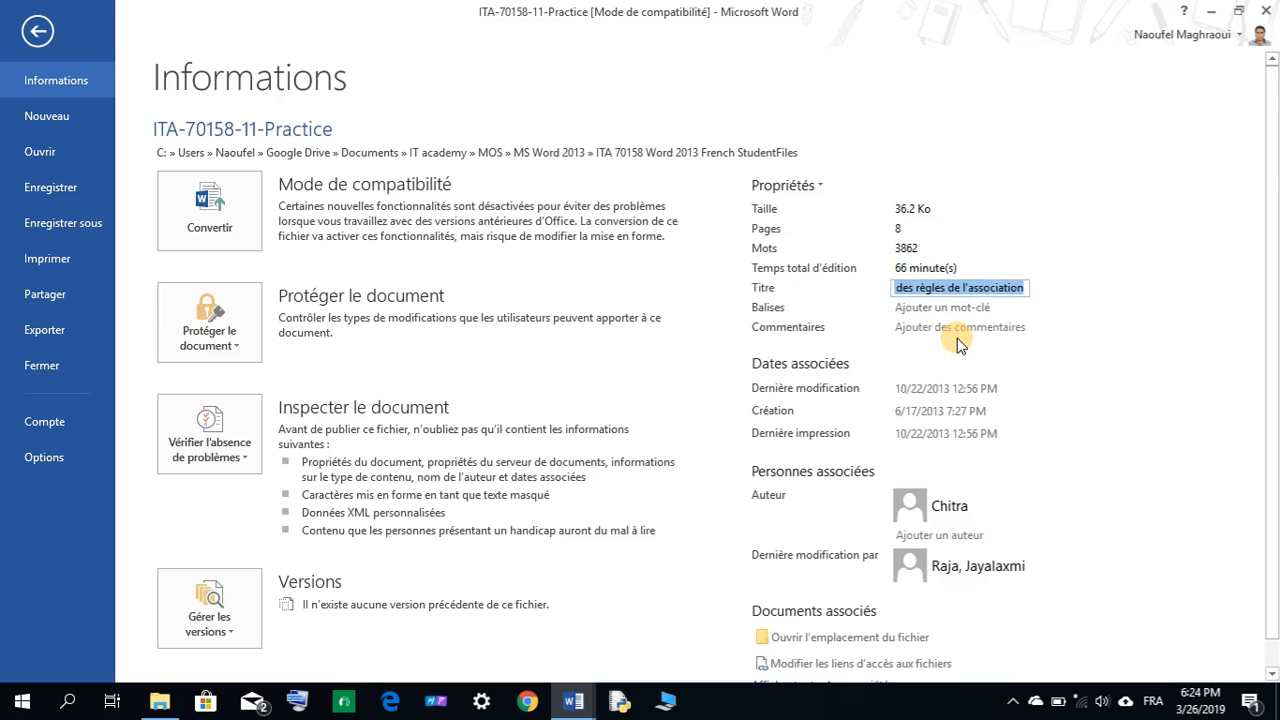
click(1108, 334)
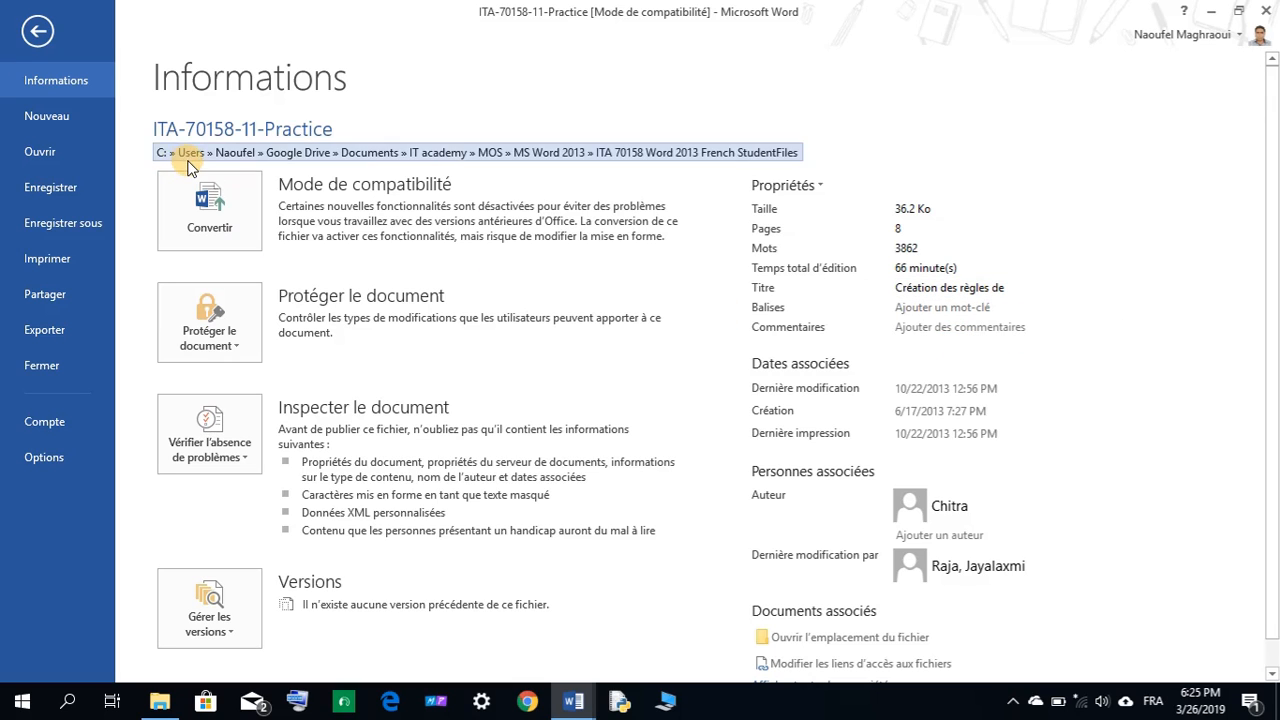
click(40, 33)
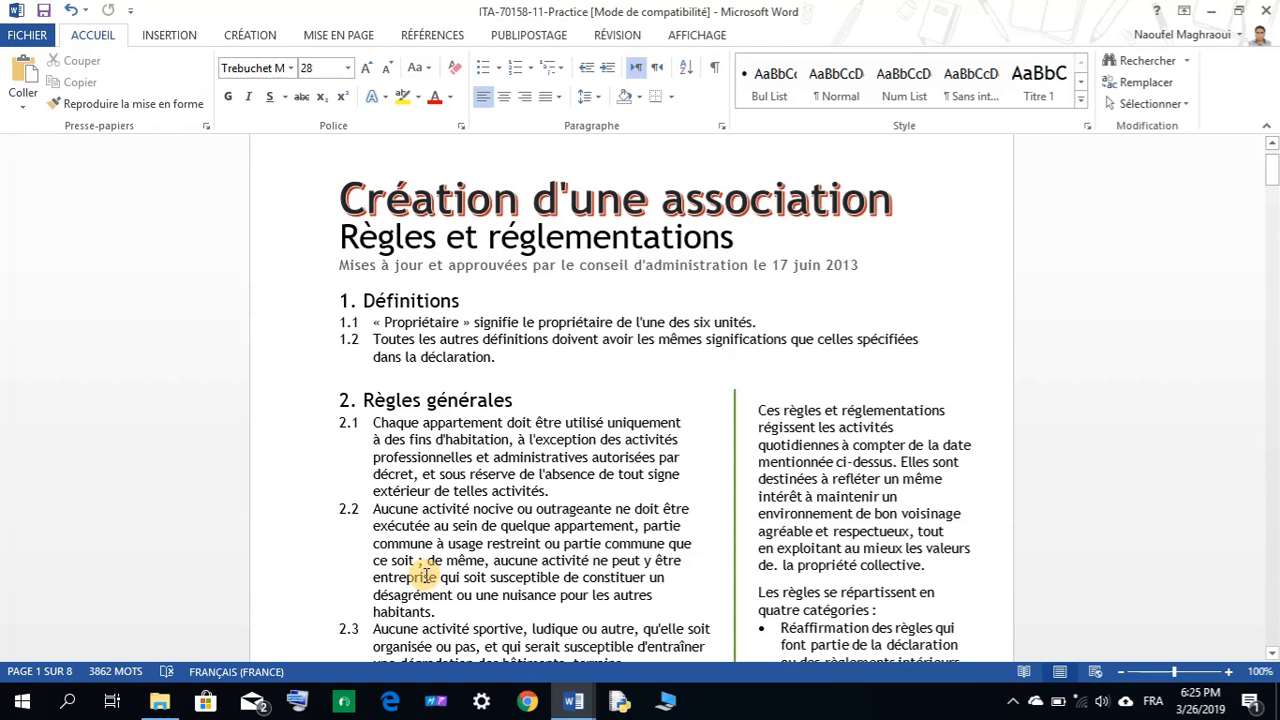
mouse_move(548, 712)
click(505, 630)
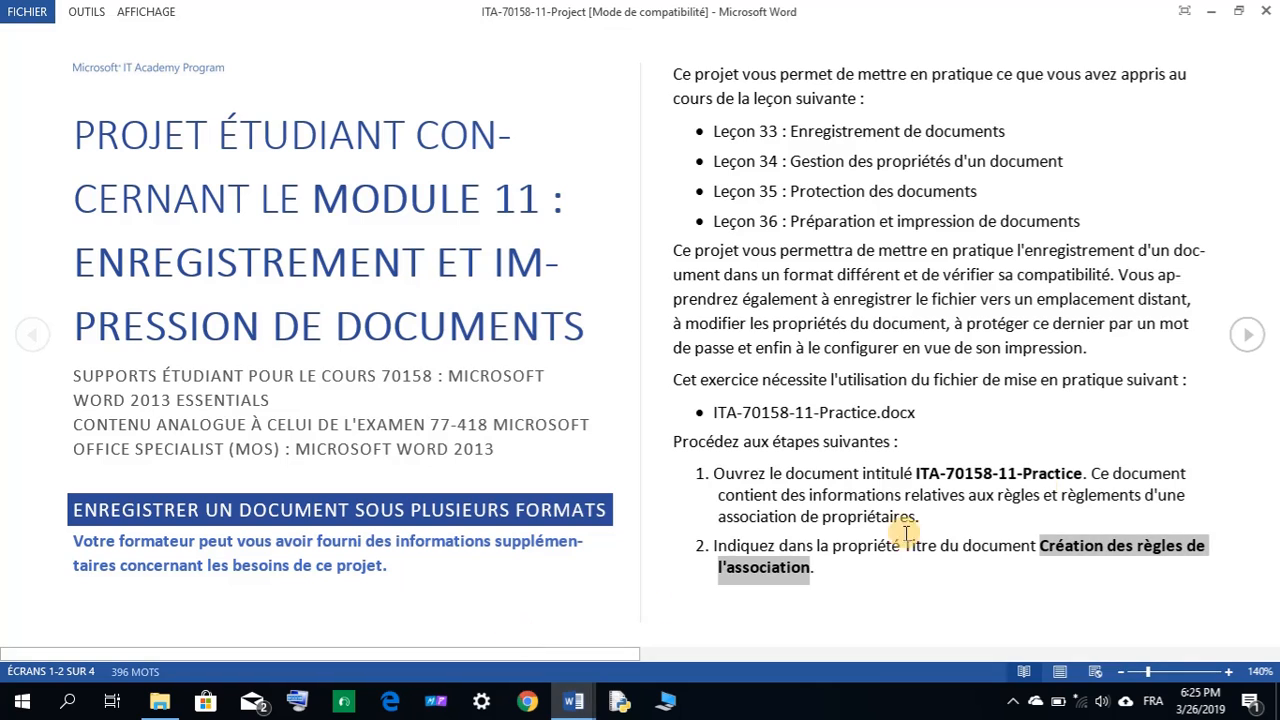
click(1247, 334)
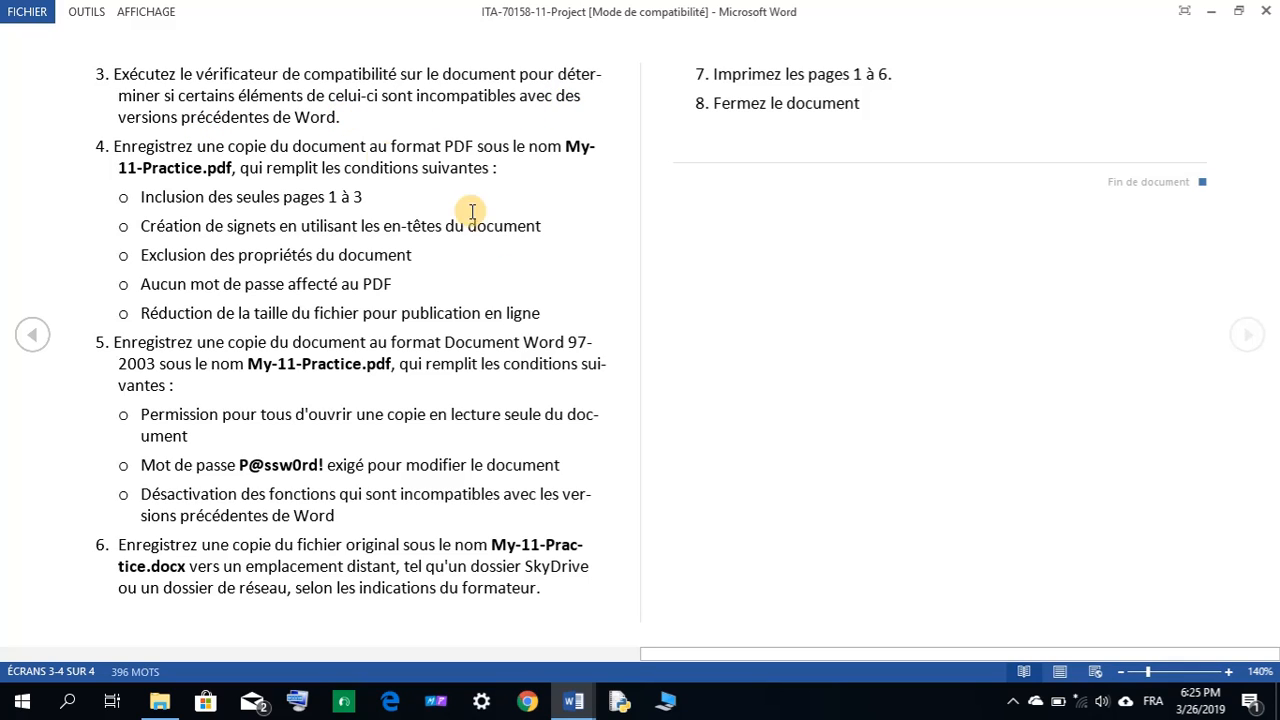
click(573, 702)
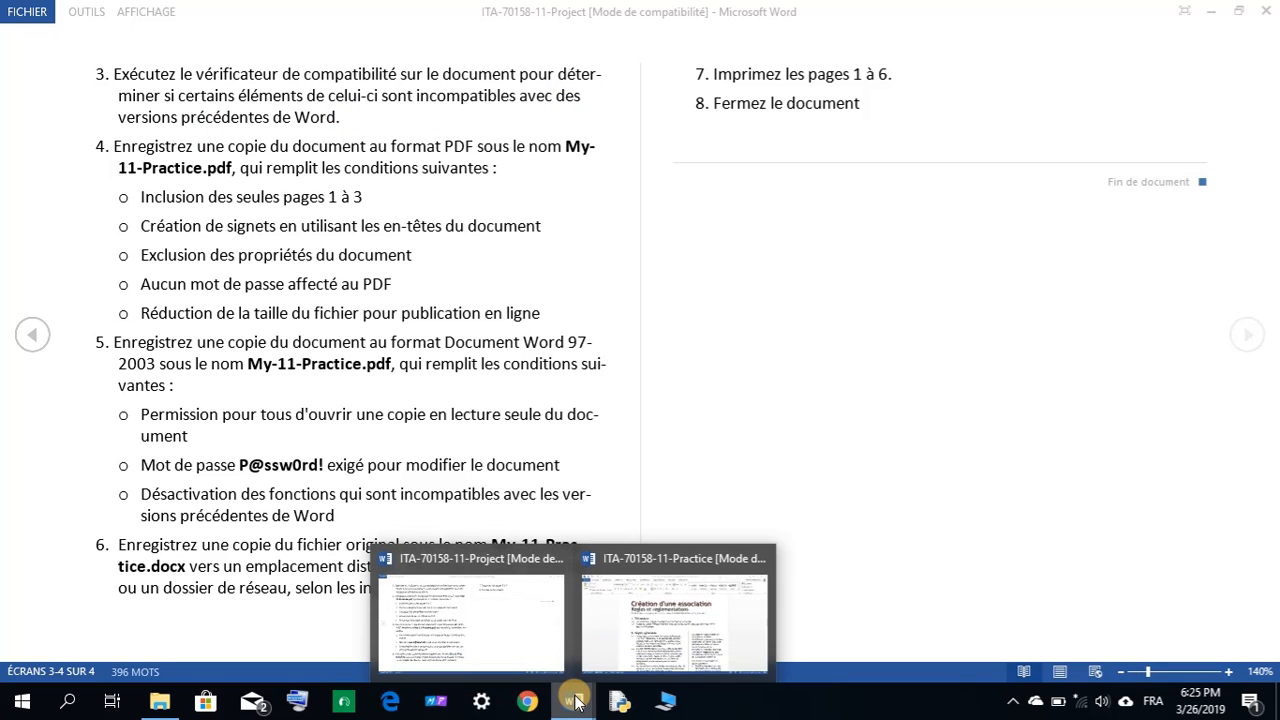
click(638, 612)
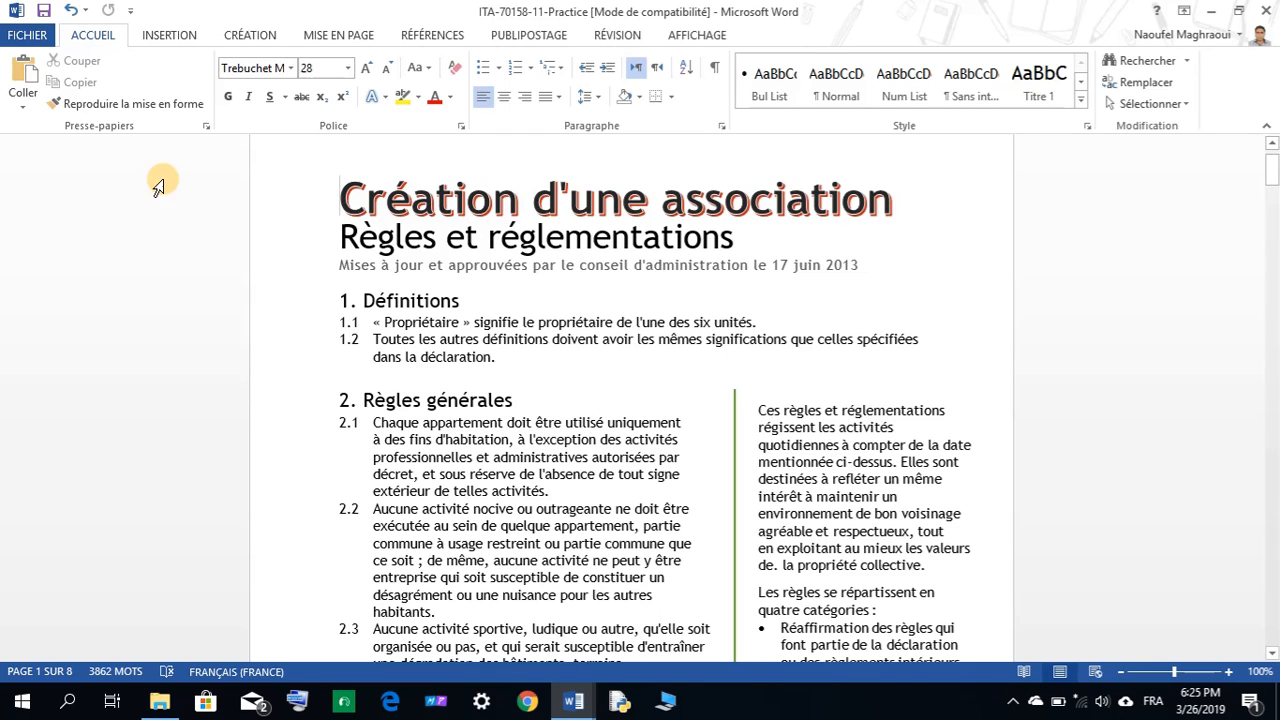
Run Check Compatibility from the Info page's Check for Issues list and close the empty report.
click(27, 37)
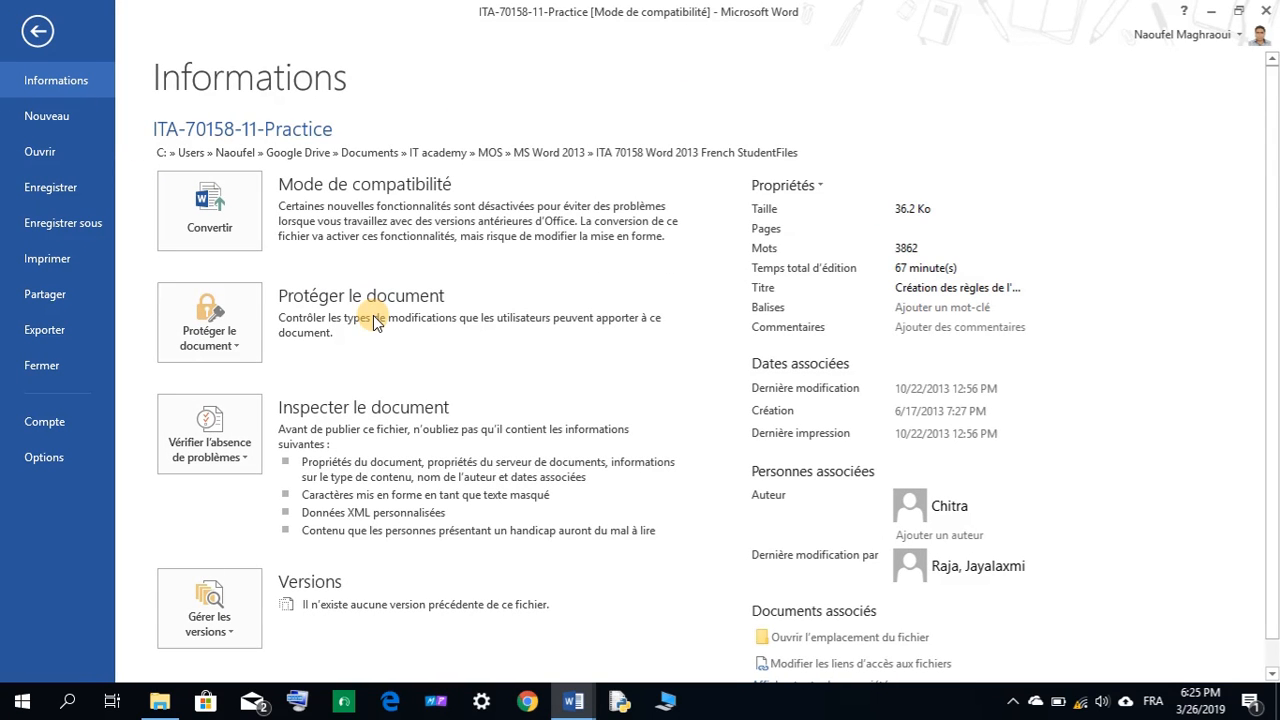
scroll(373, 319, down, 1)
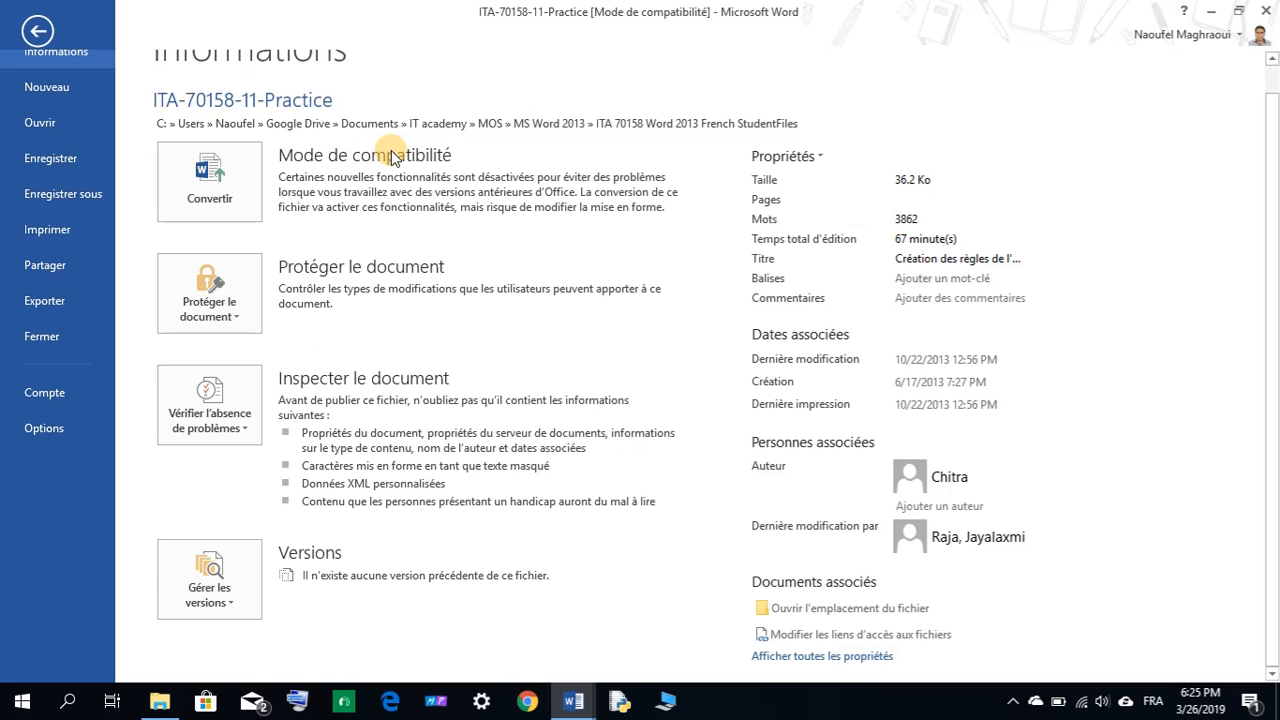
click(250, 430)
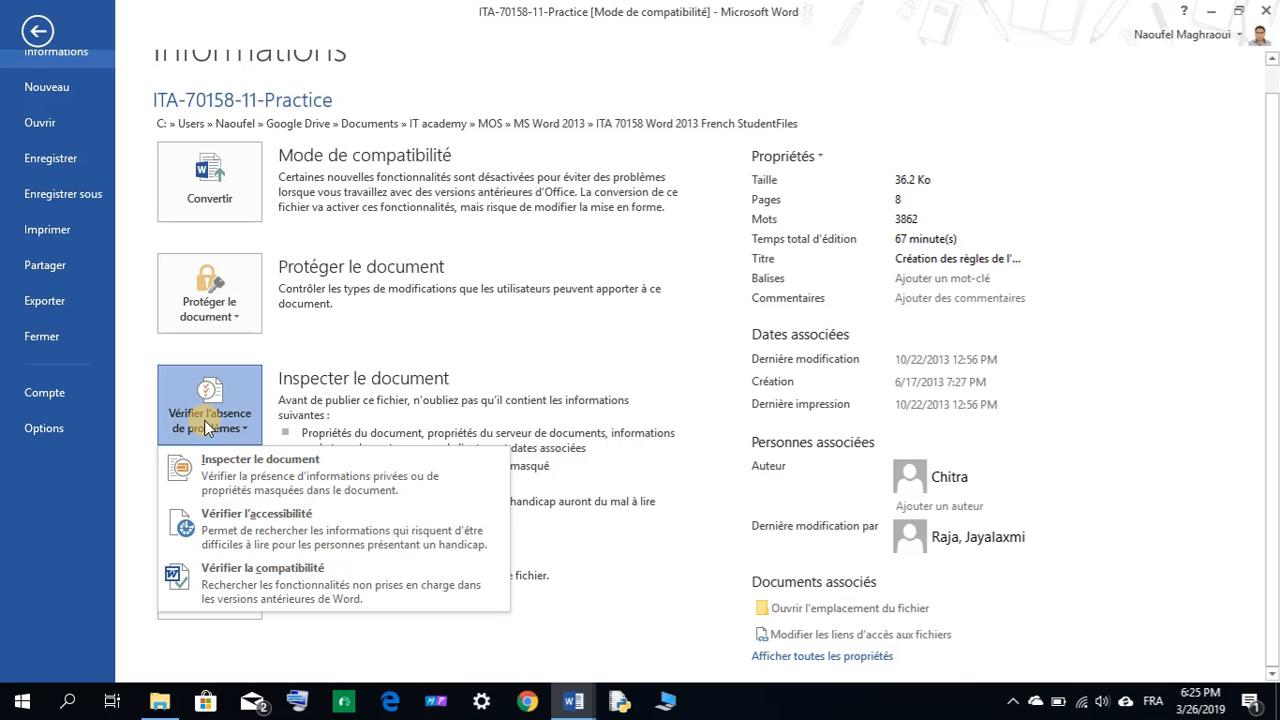
click(296, 580)
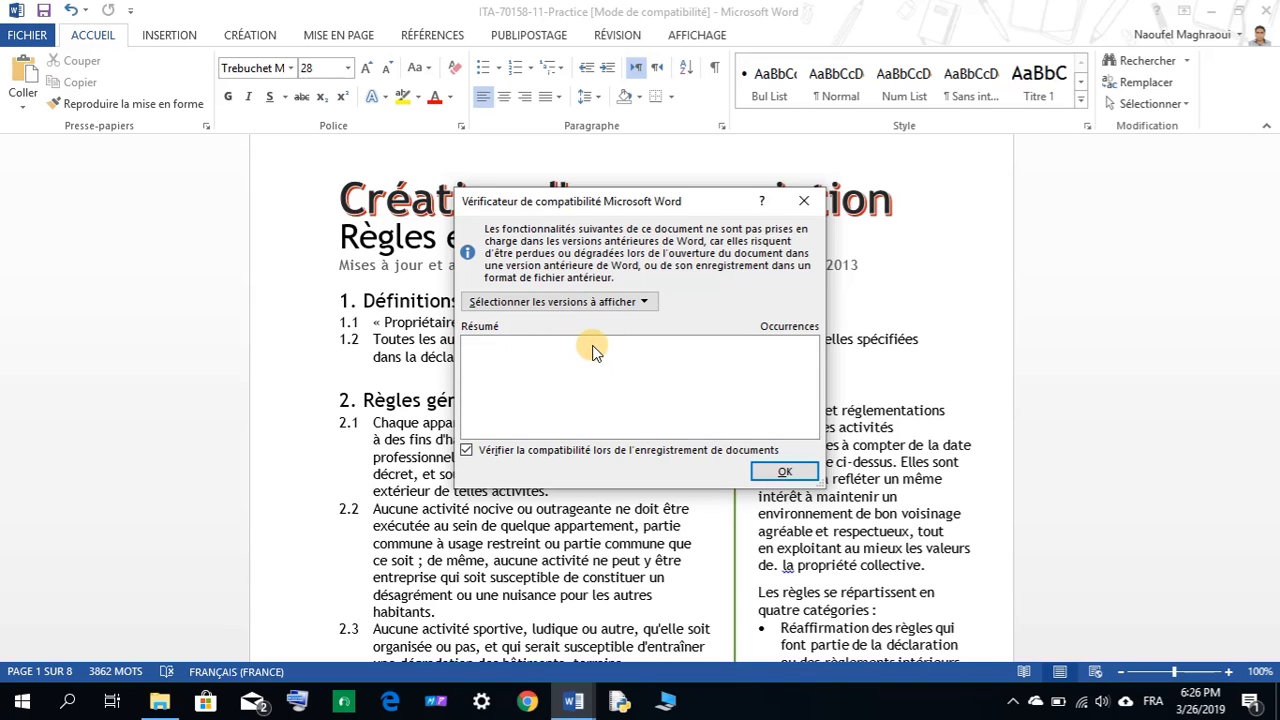
click(781, 472)
Copy the file name My-11-Practice from the Project instructions.
mouse_move(578, 700)
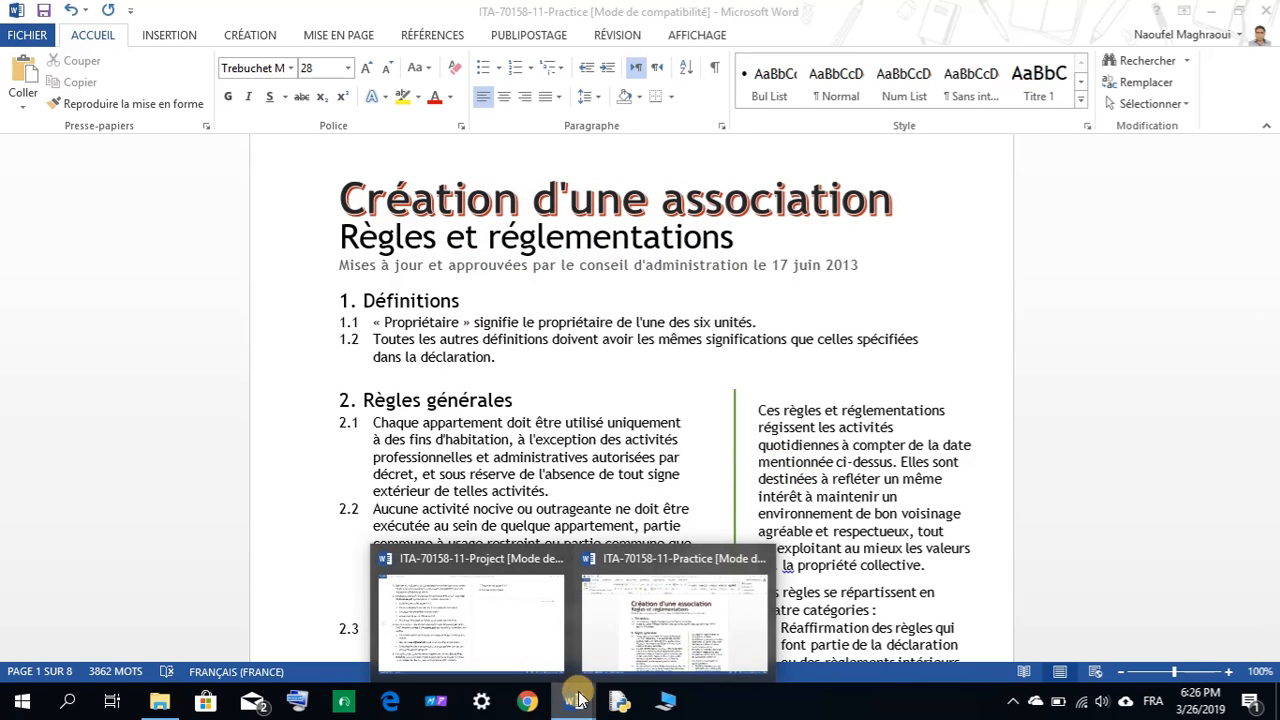
click(503, 626)
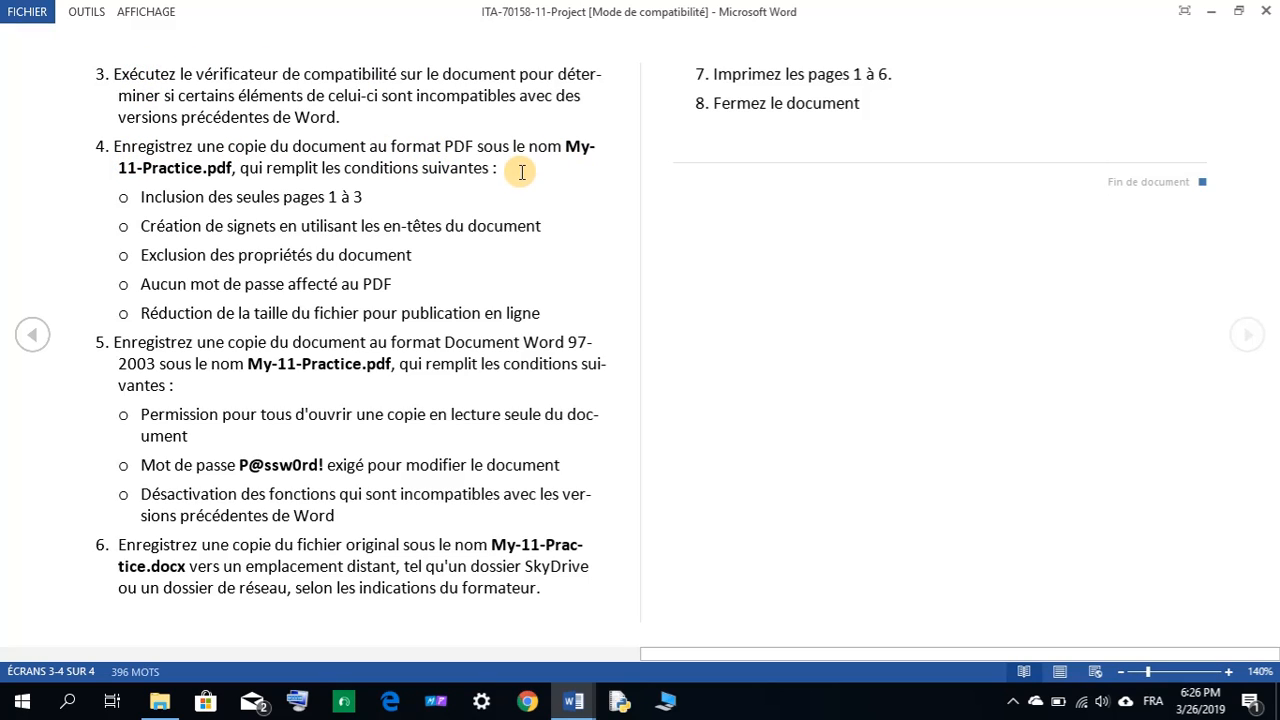
drag(572, 147, 195, 168)
right_click(197, 172)
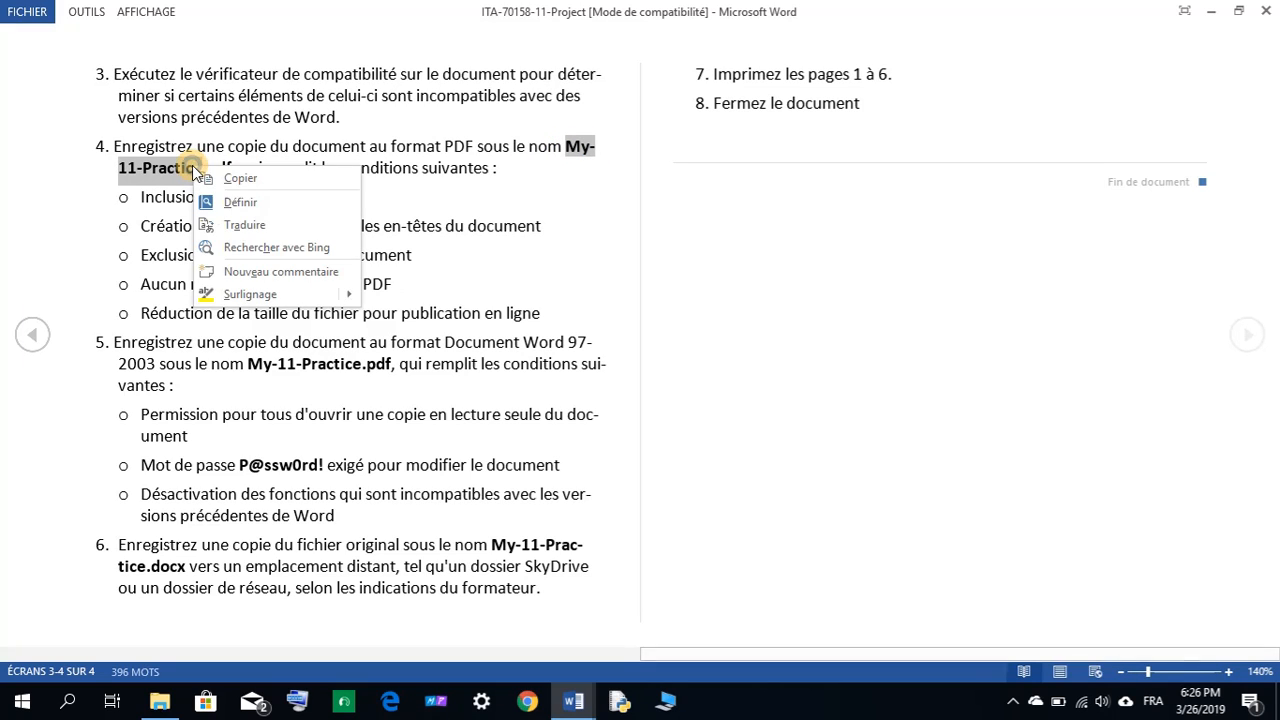
click(225, 176)
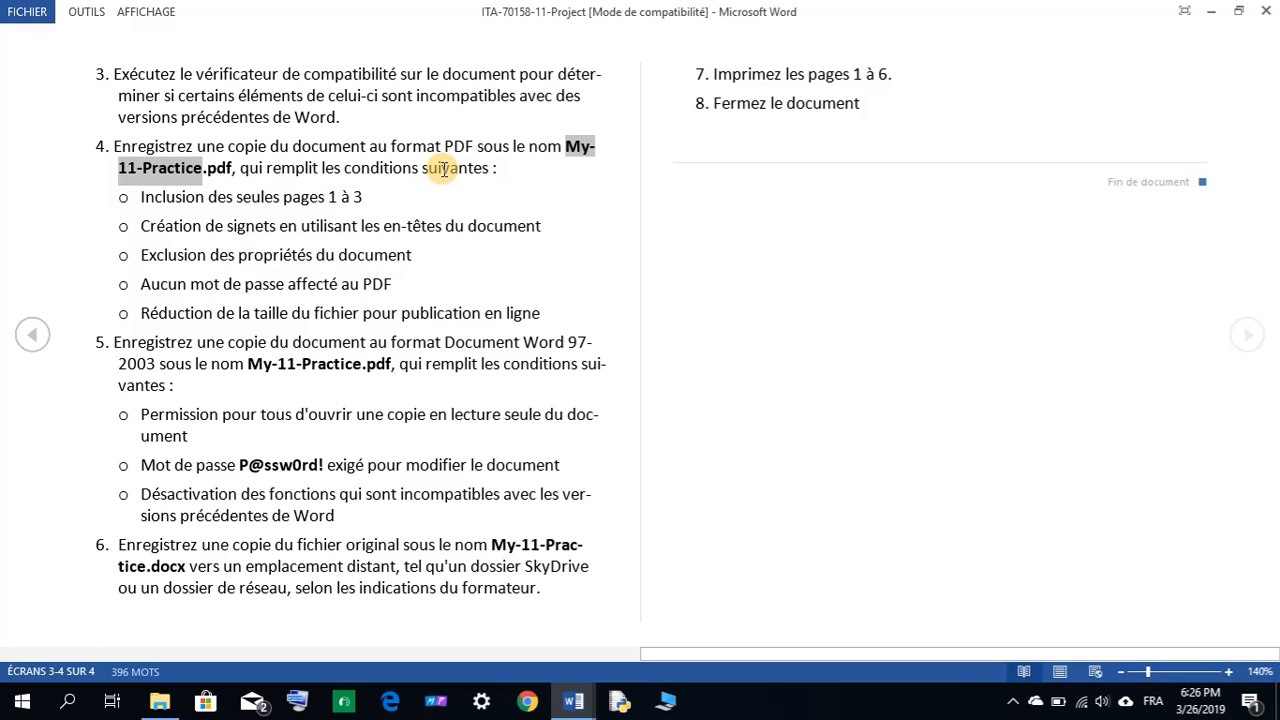
Switch back to the Practice document and open its File backstage export options.
click(578, 703)
click(514, 649)
click(573, 702)
click(640, 630)
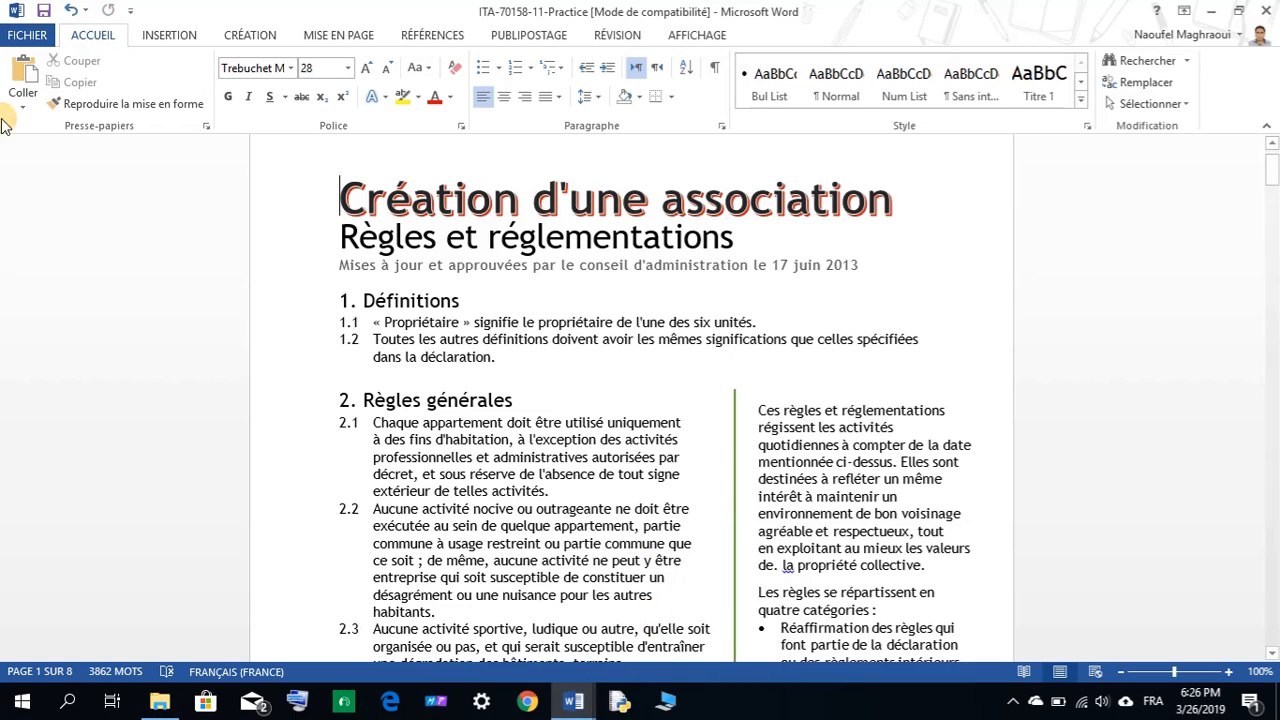
click(28, 36)
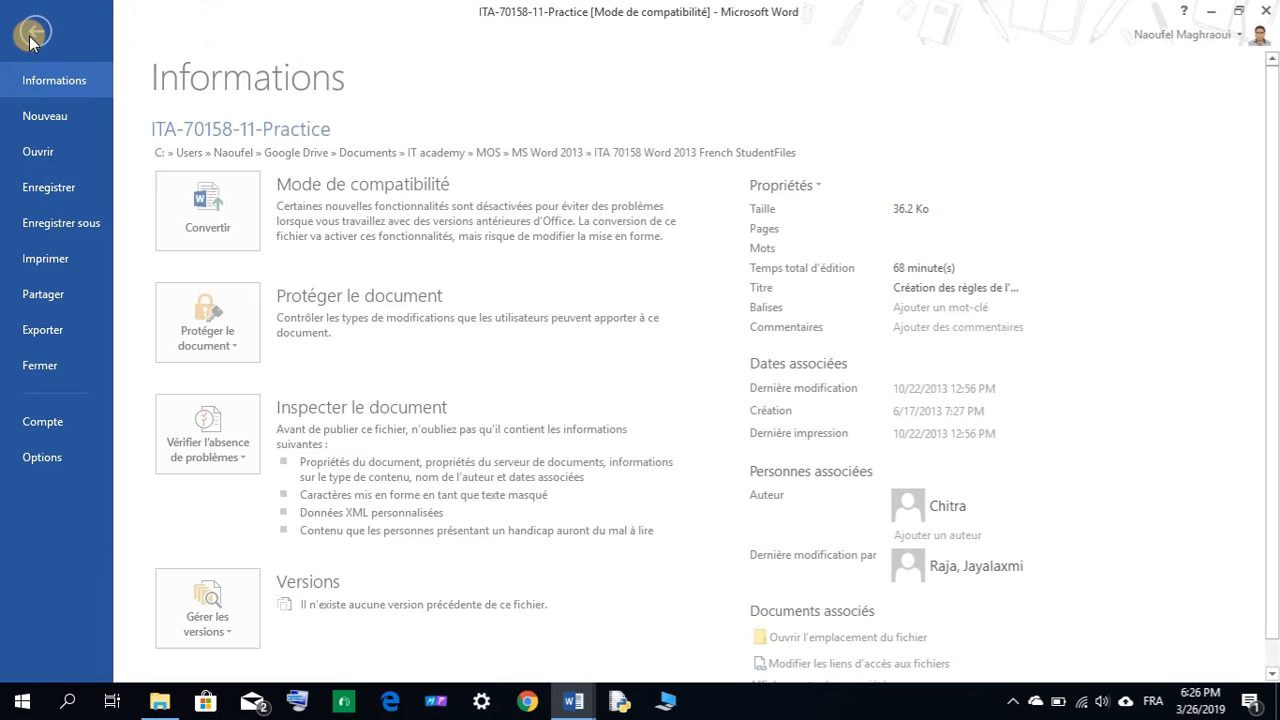
click(60, 264)
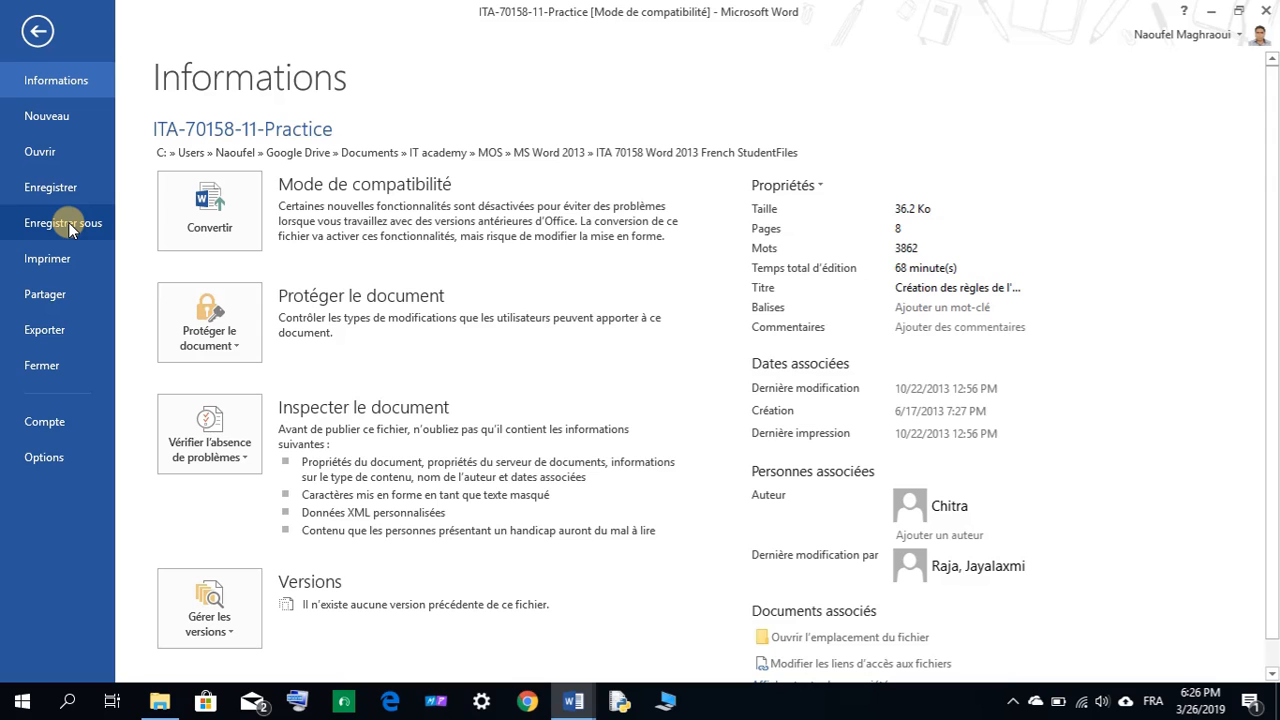
Open Save As in the Mon travail folder with type PDF and file name My-11-Practice.
click(54, 331)
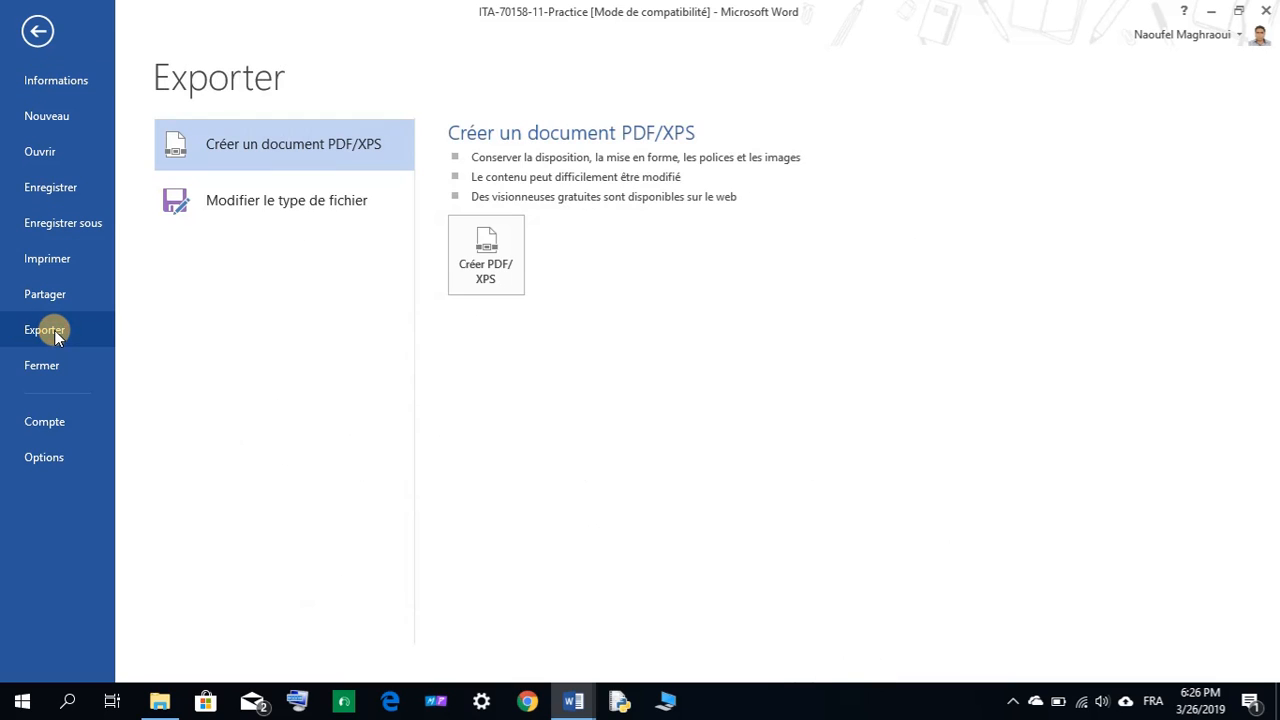
click(62, 227)
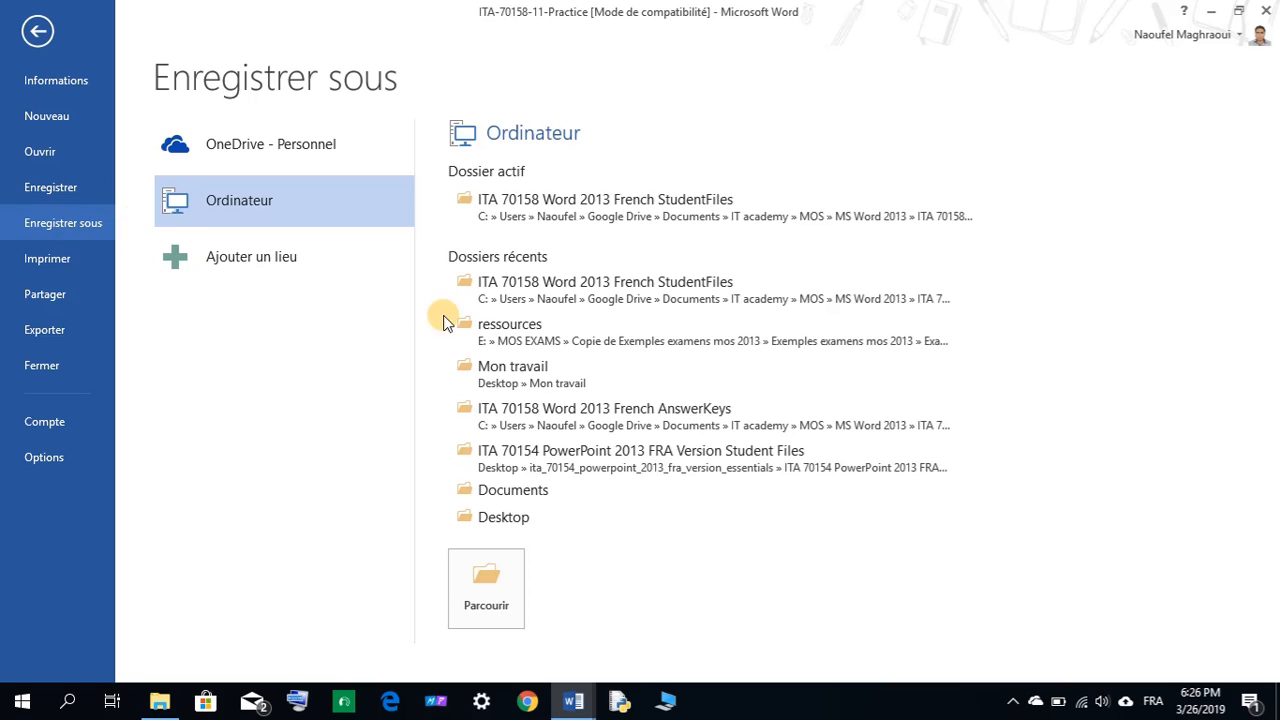
click(500, 380)
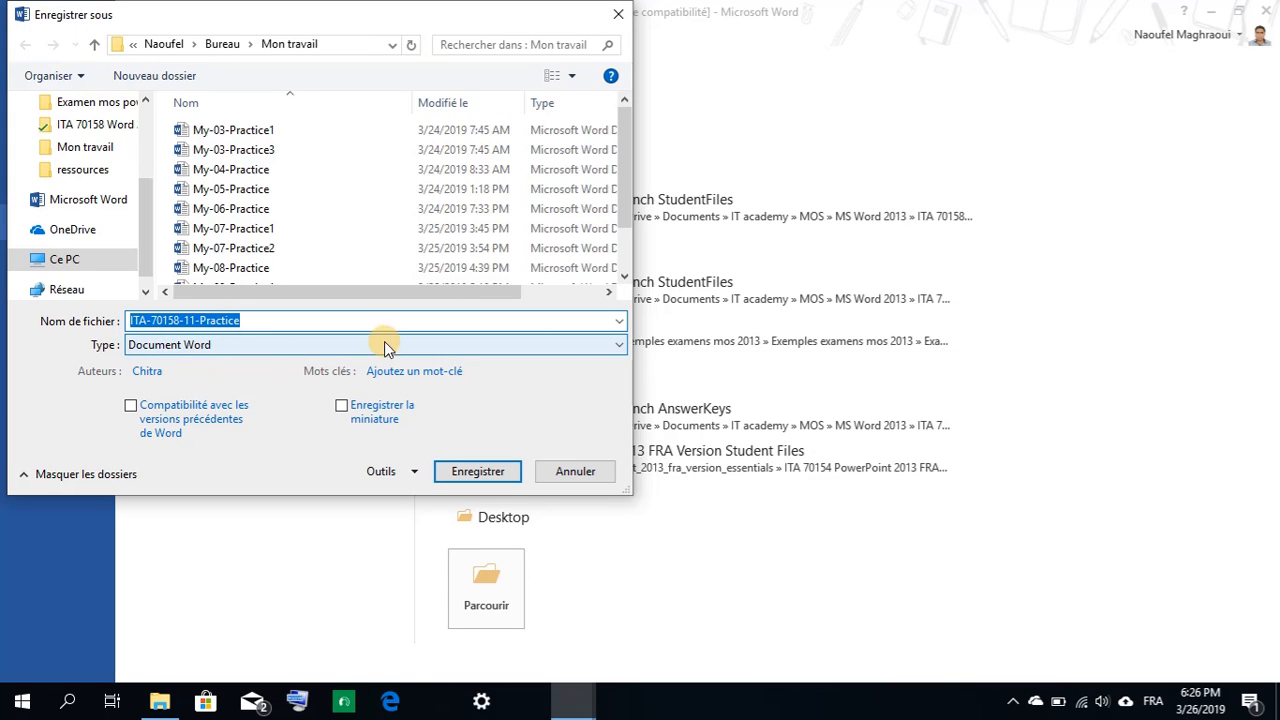
click(605, 346)
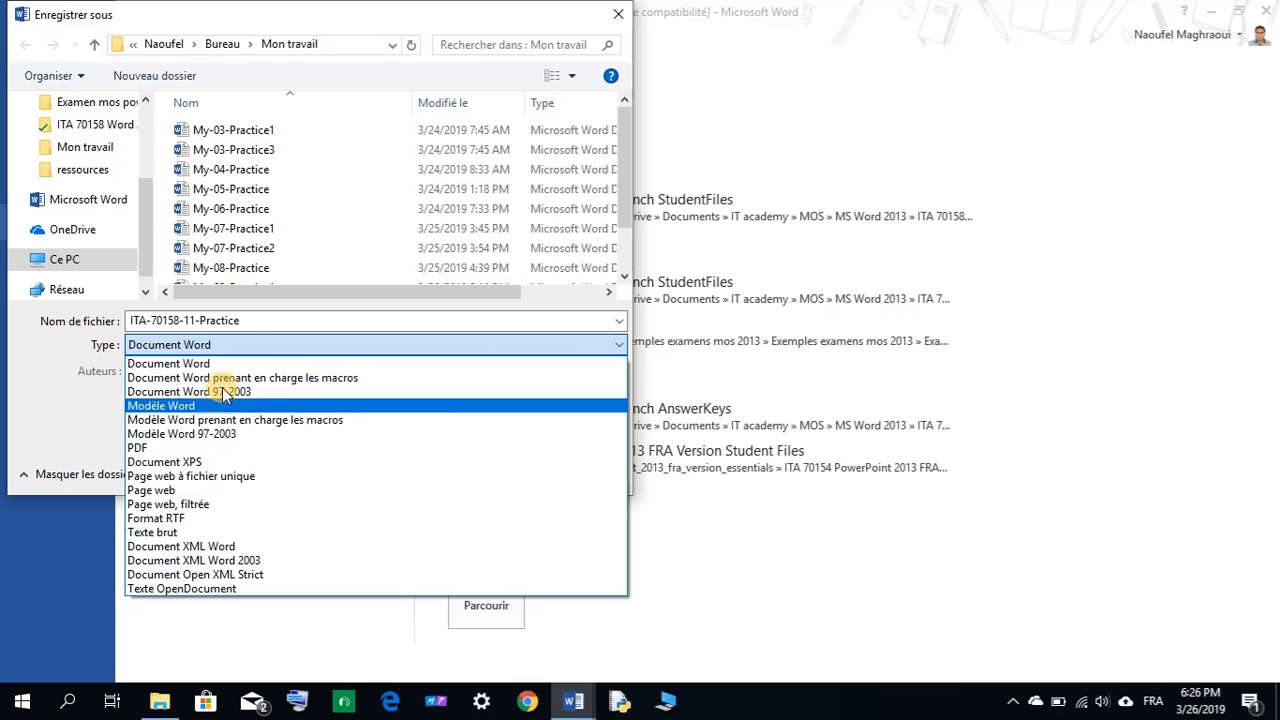
click(149, 448)
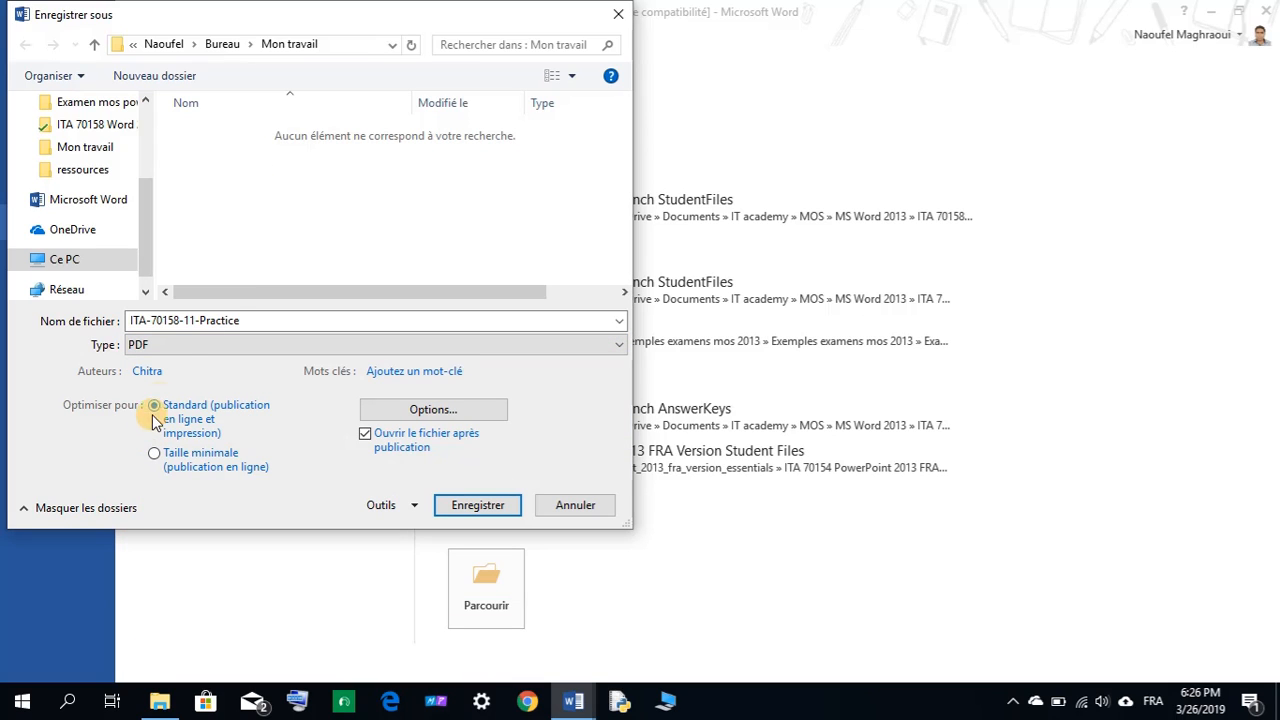
click(192, 329)
right_click(193, 326)
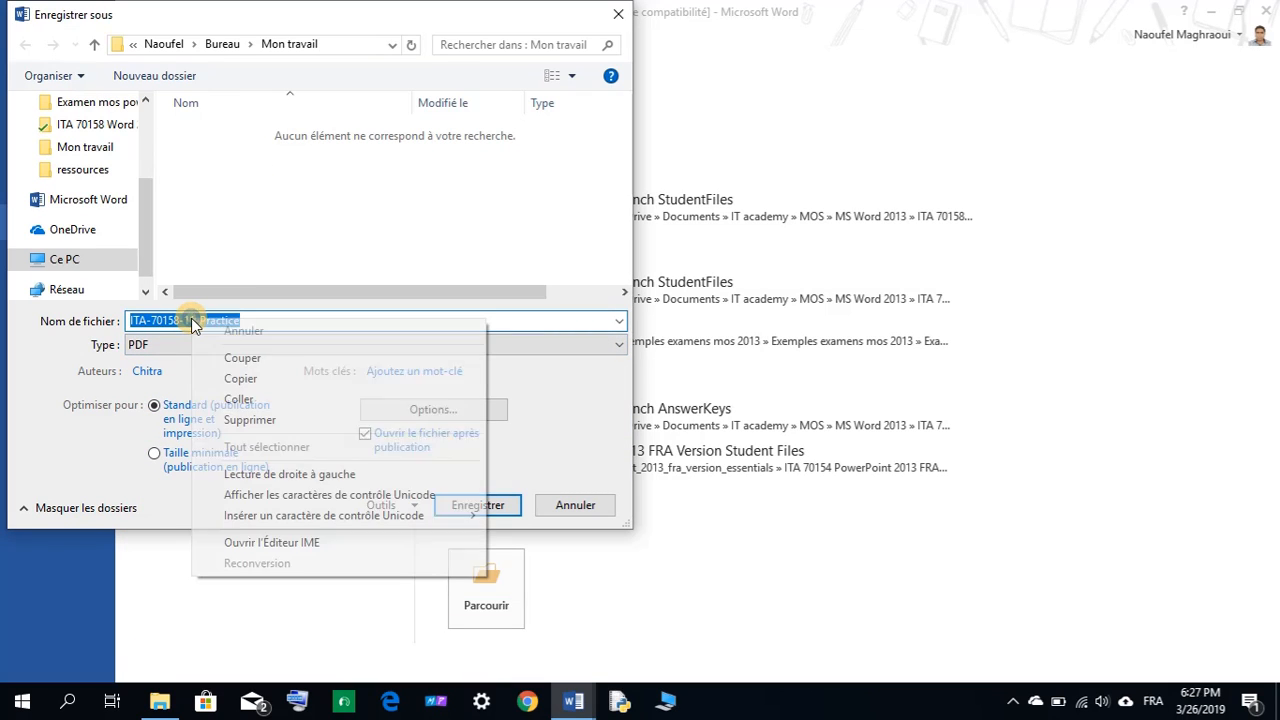
click(241, 399)
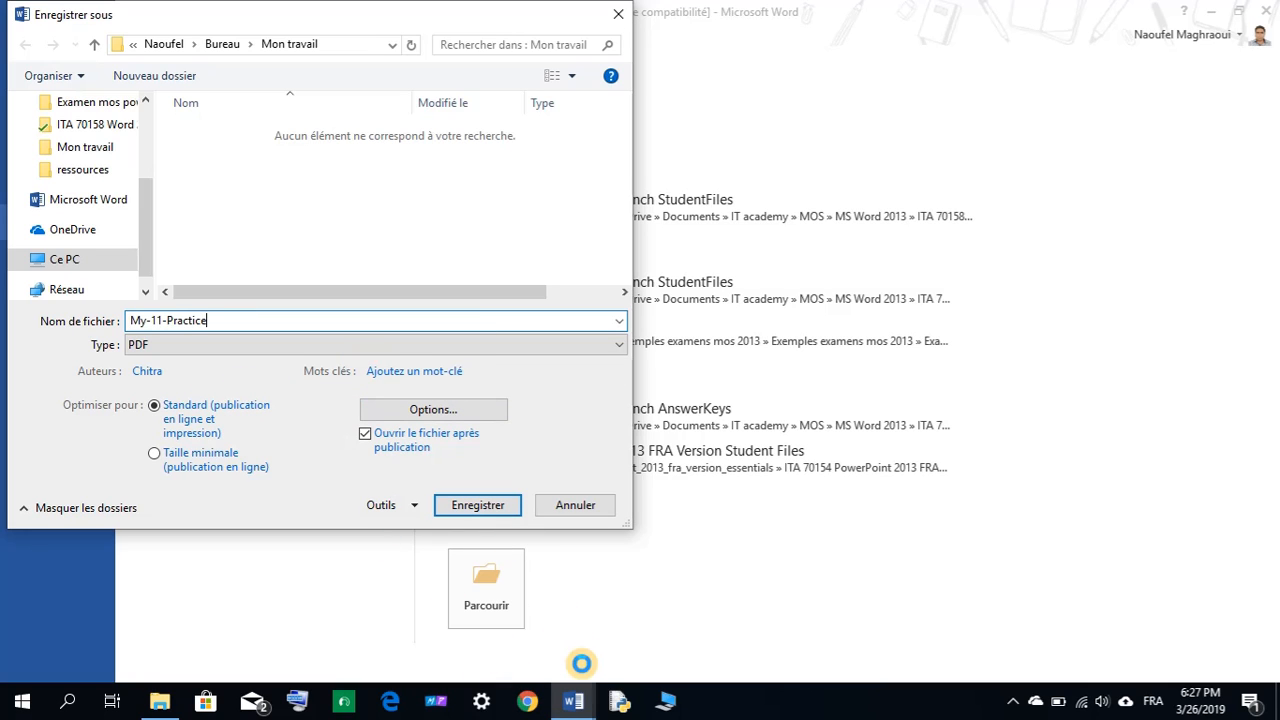
Review Tools > Save Options and General Options, closing both without changes.
mouse_move(573, 700)
mouse_move(522, 648)
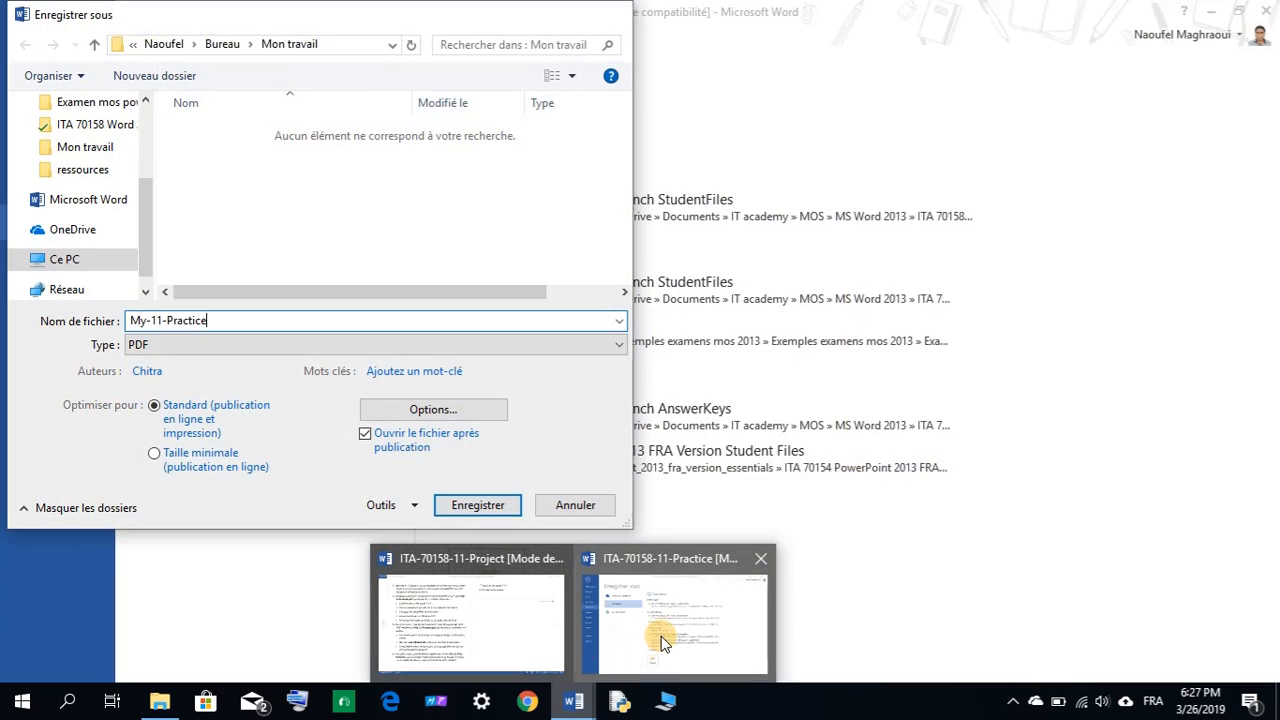
click(657, 635)
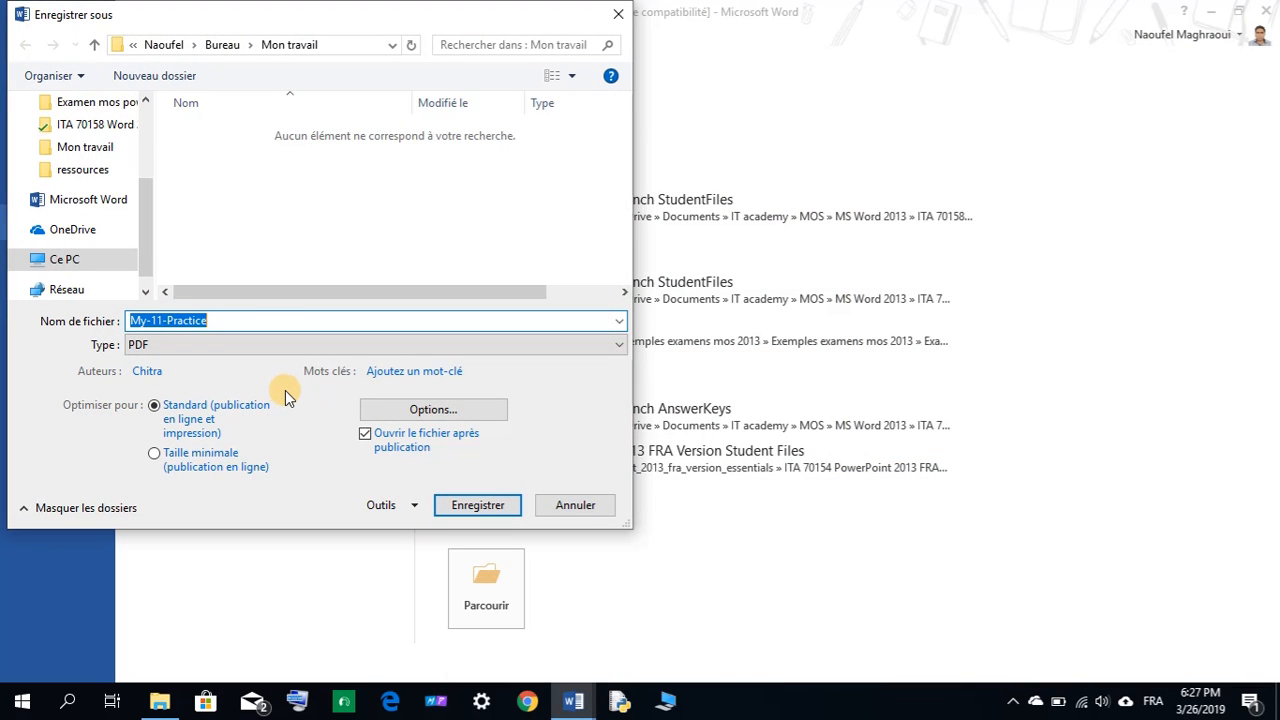
click(414, 505)
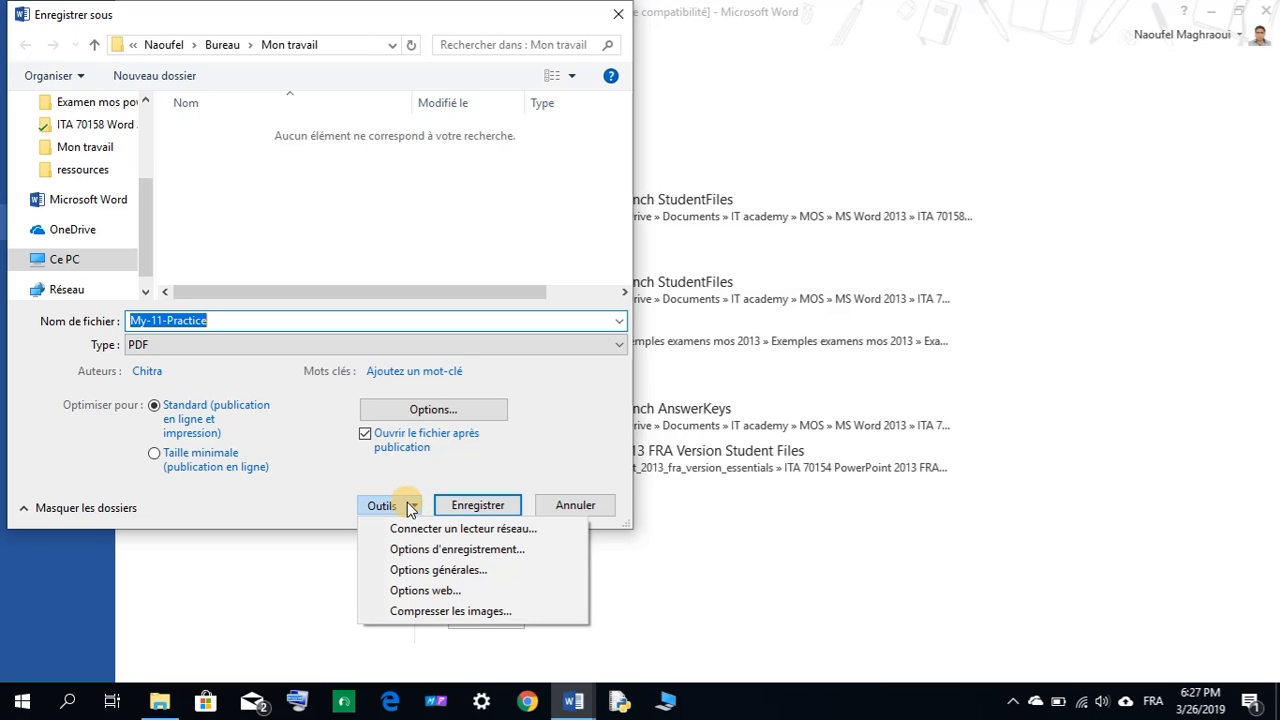
click(412, 549)
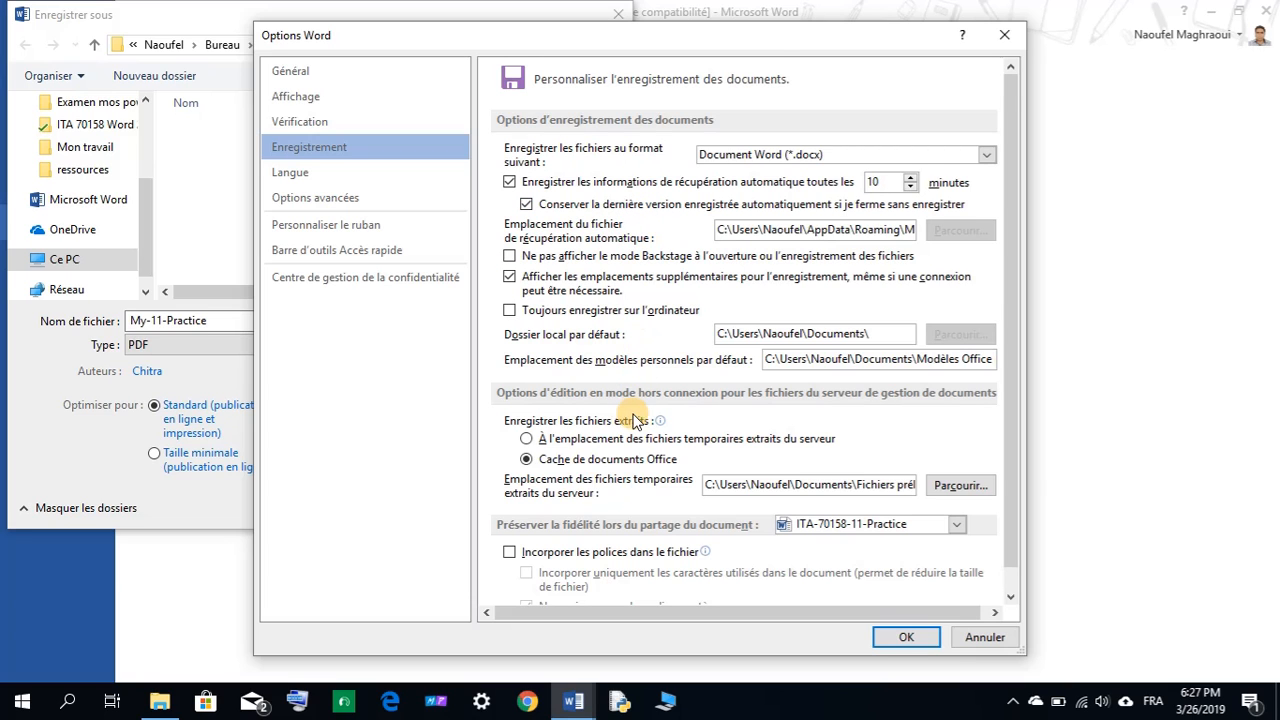
scroll(650, 415, down, 1)
click(985, 637)
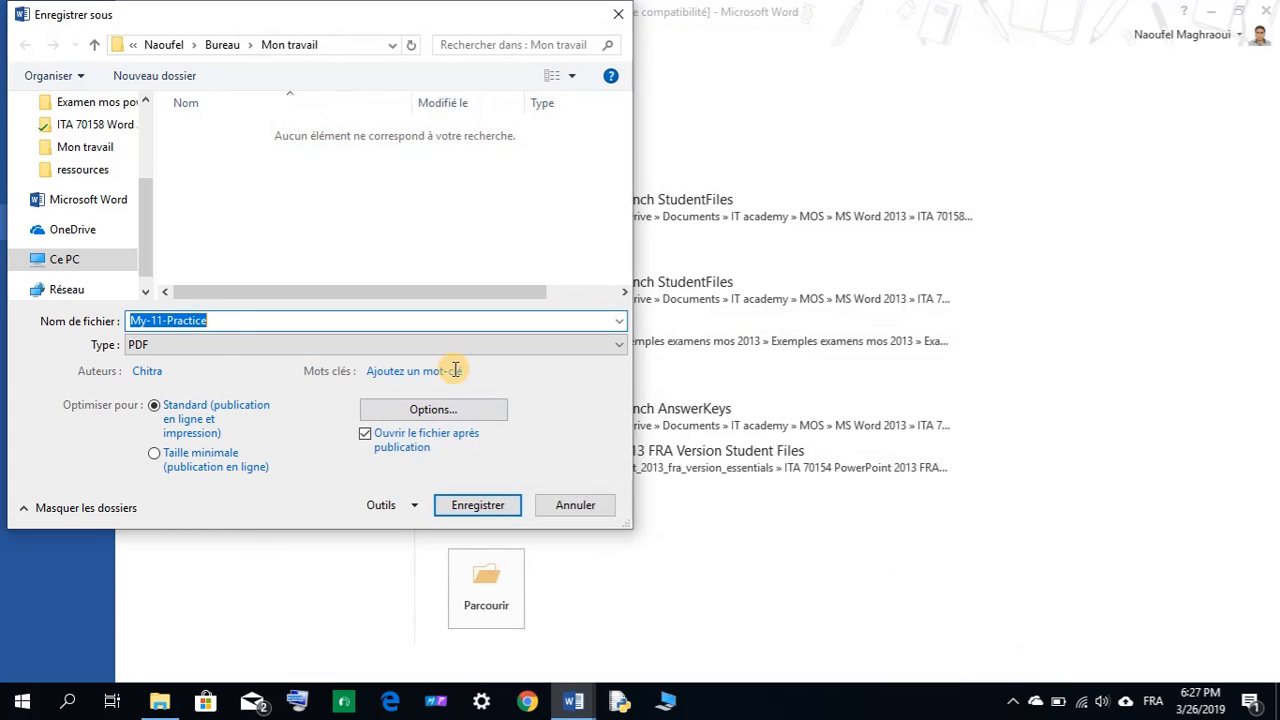
click(390, 505)
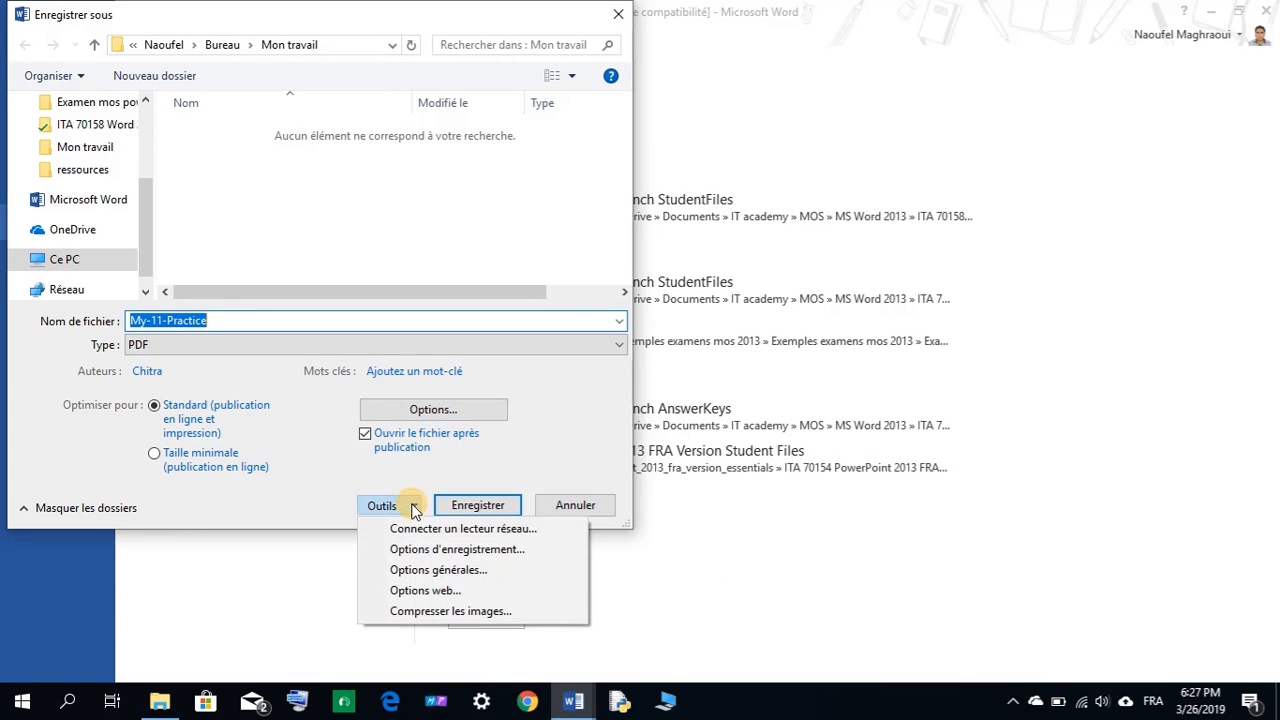
click(446, 570)
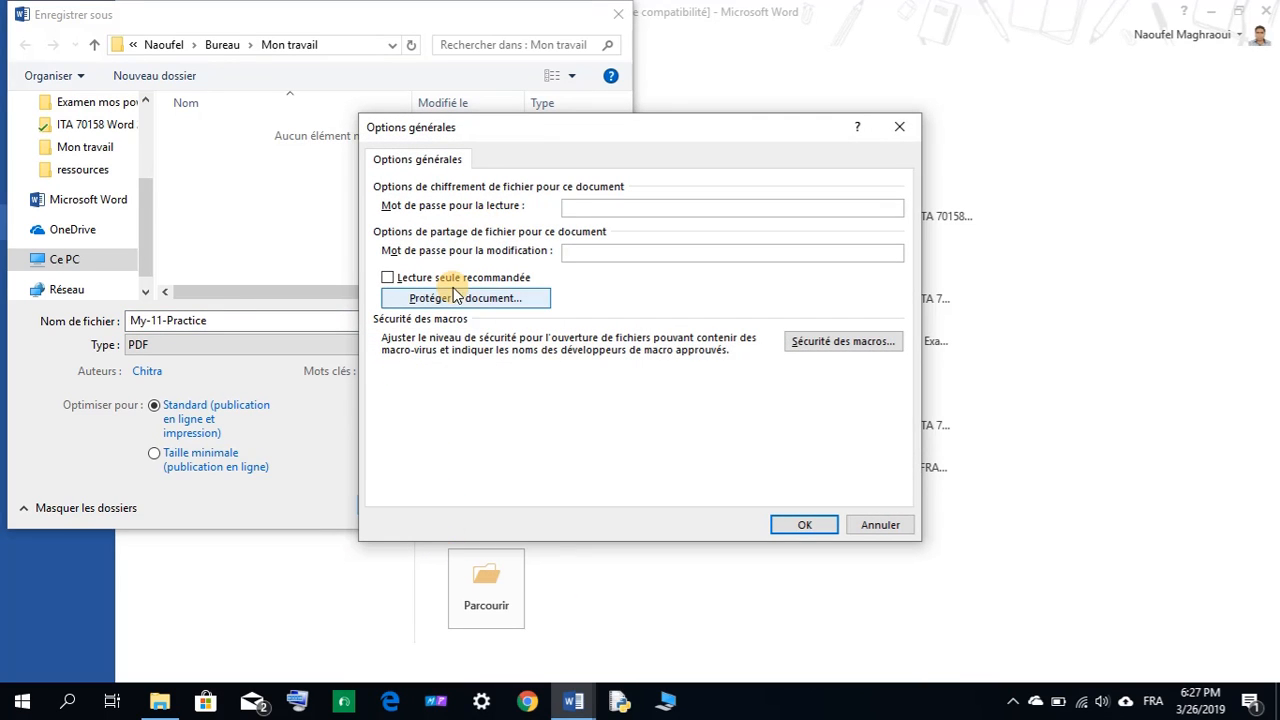
click(876, 526)
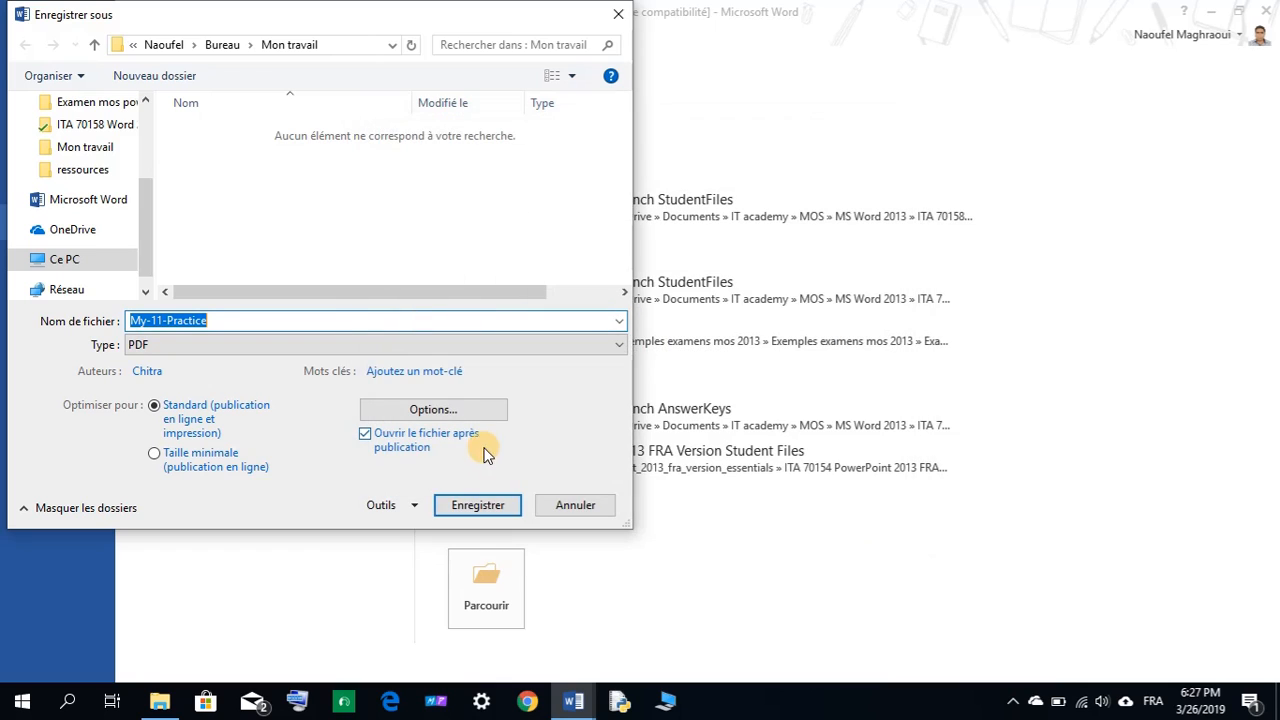
Open the PDF Options and limit publishing to pages 1 to 3.
click(433, 411)
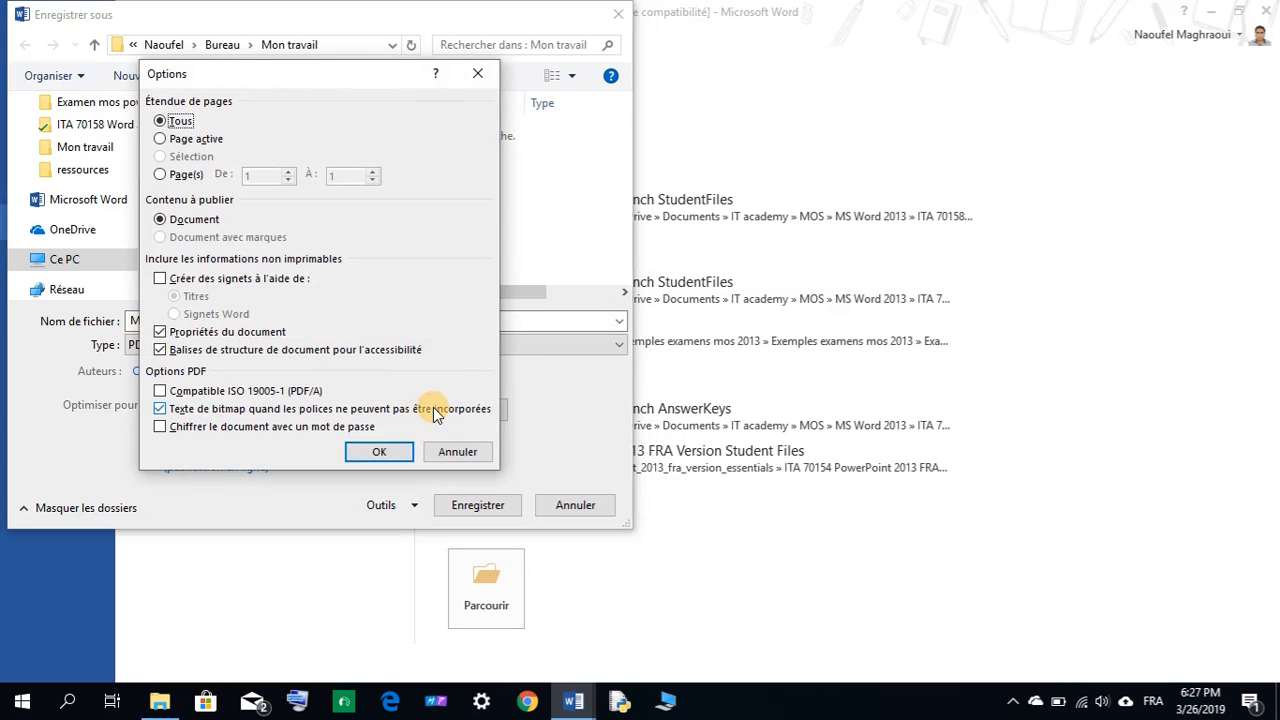
click(161, 175)
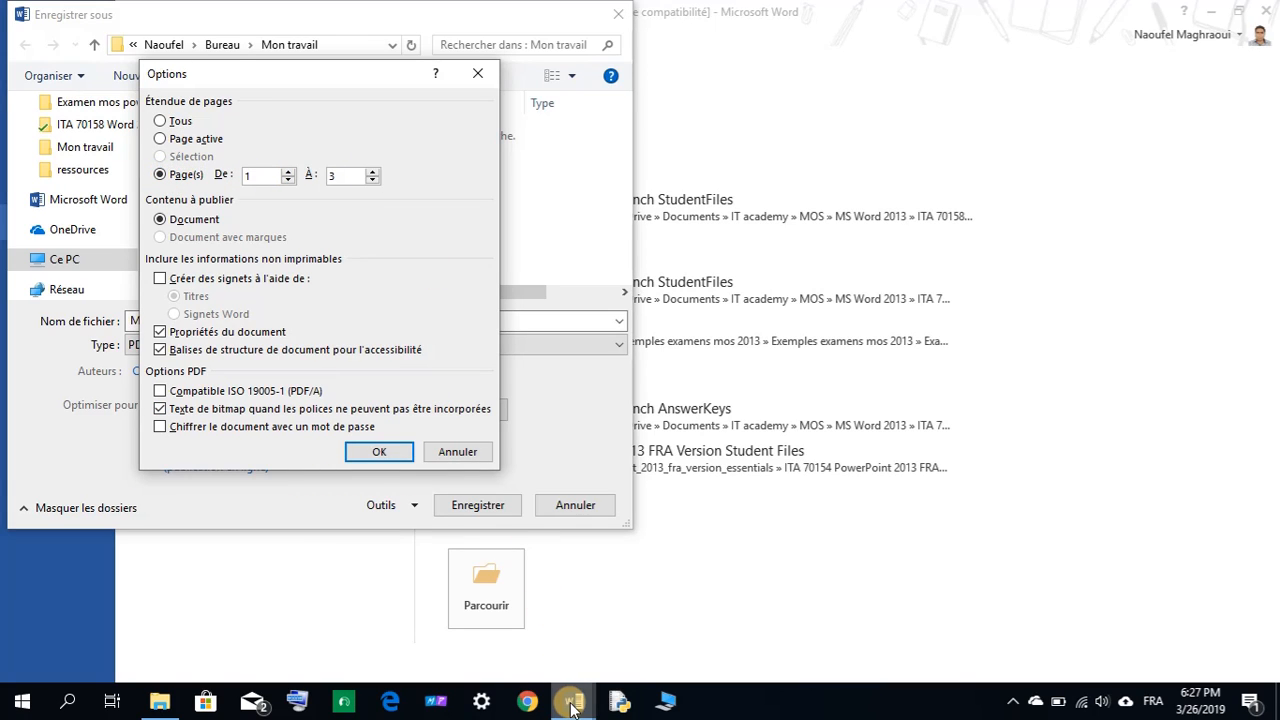
mouse_move(573, 700)
mouse_move(507, 629)
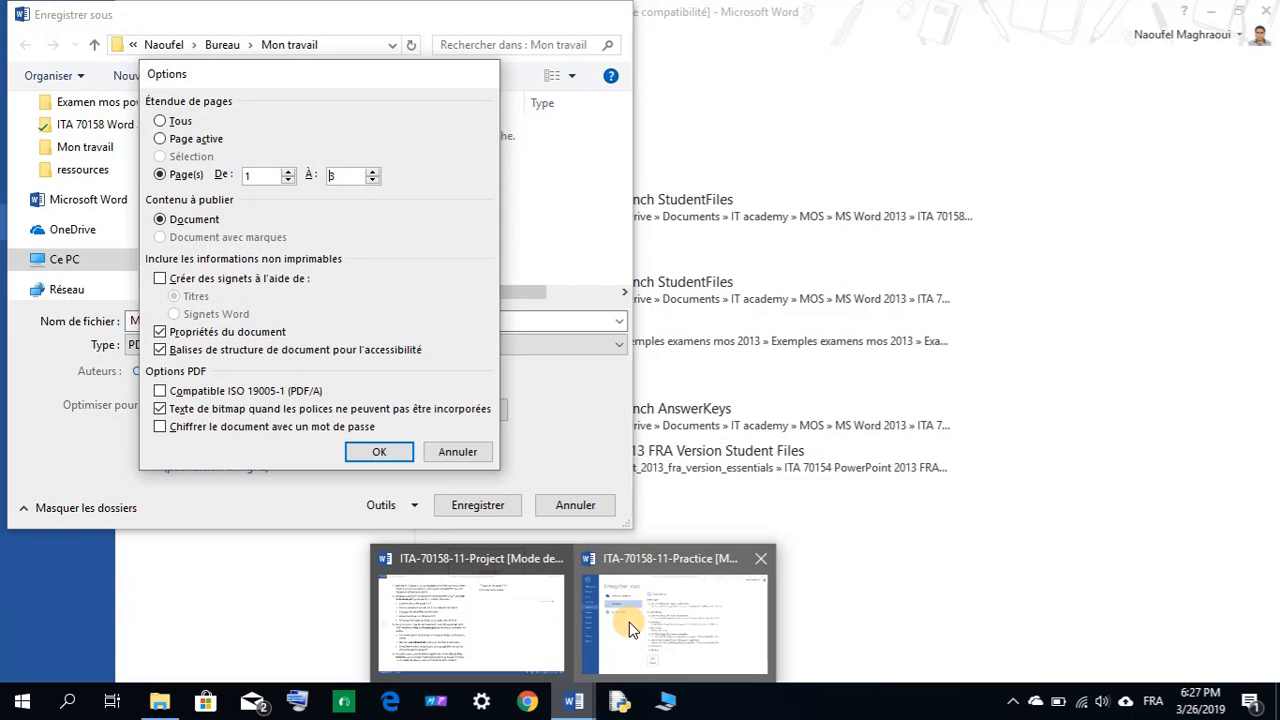
click(629, 622)
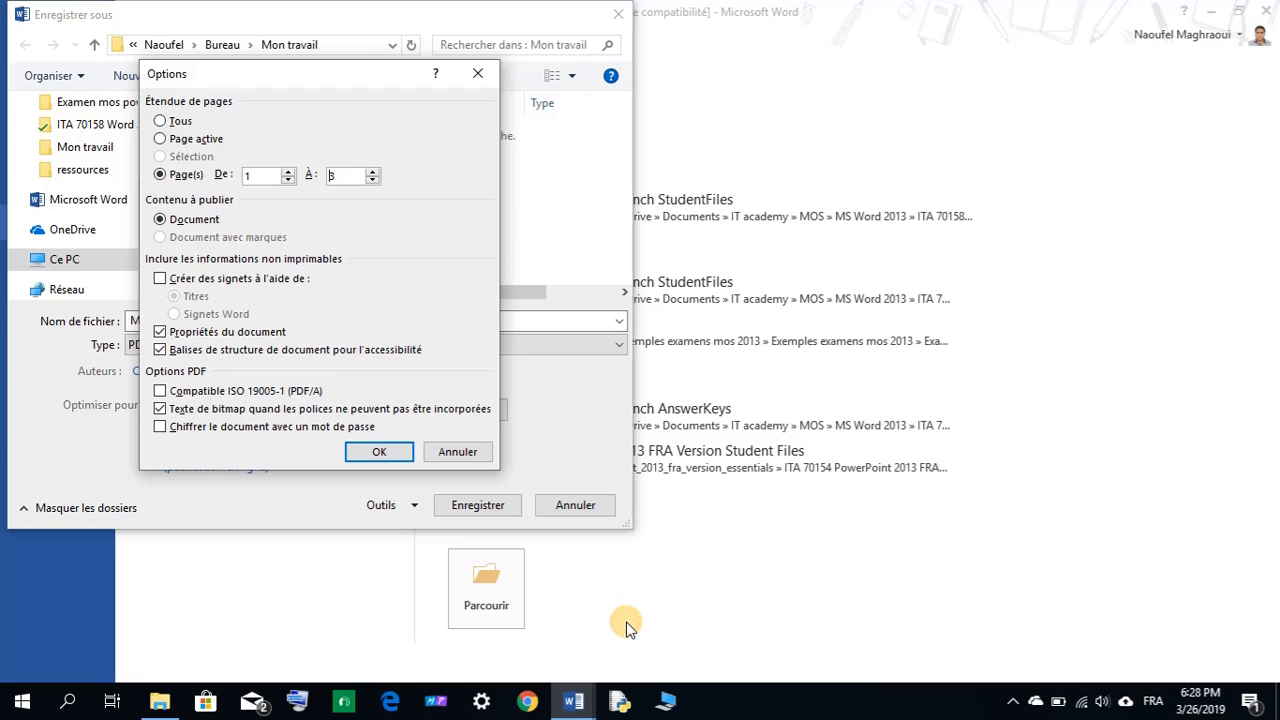
Create bookmarks from headings, exclude document properties, and confirm the PDF options.
click(159, 279)
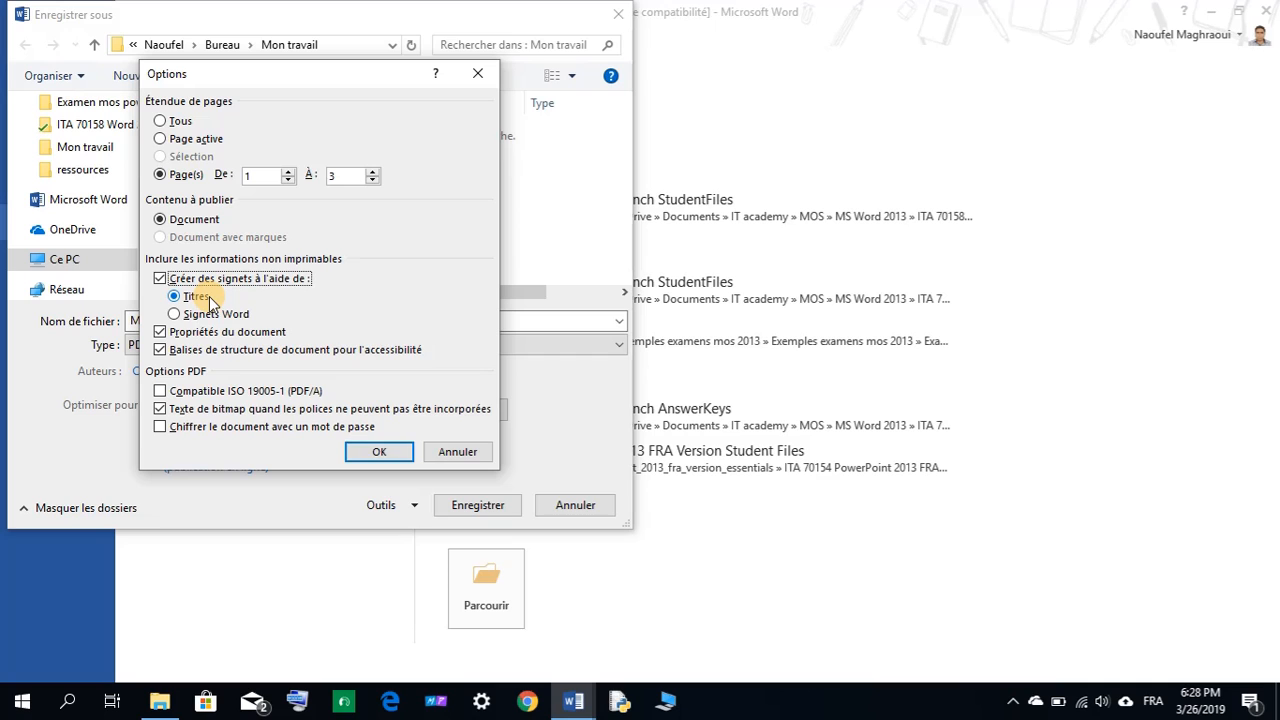
mouse_move(568, 700)
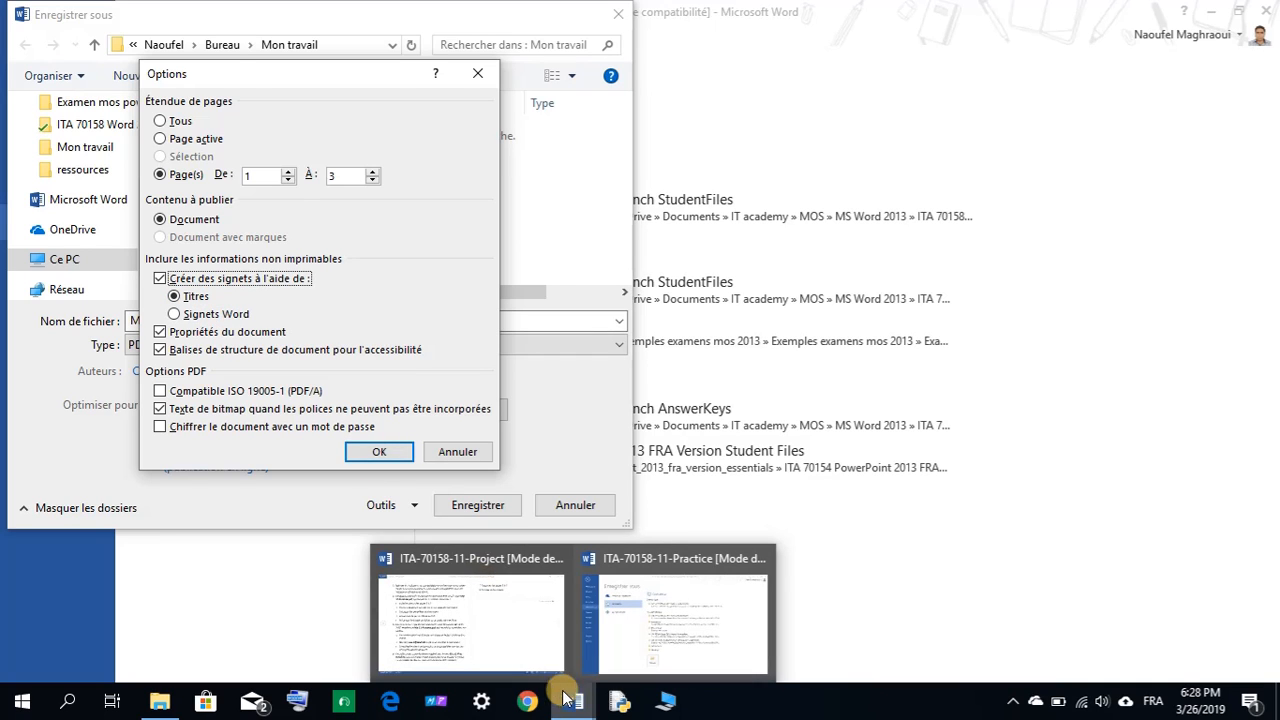
mouse_move(505, 643)
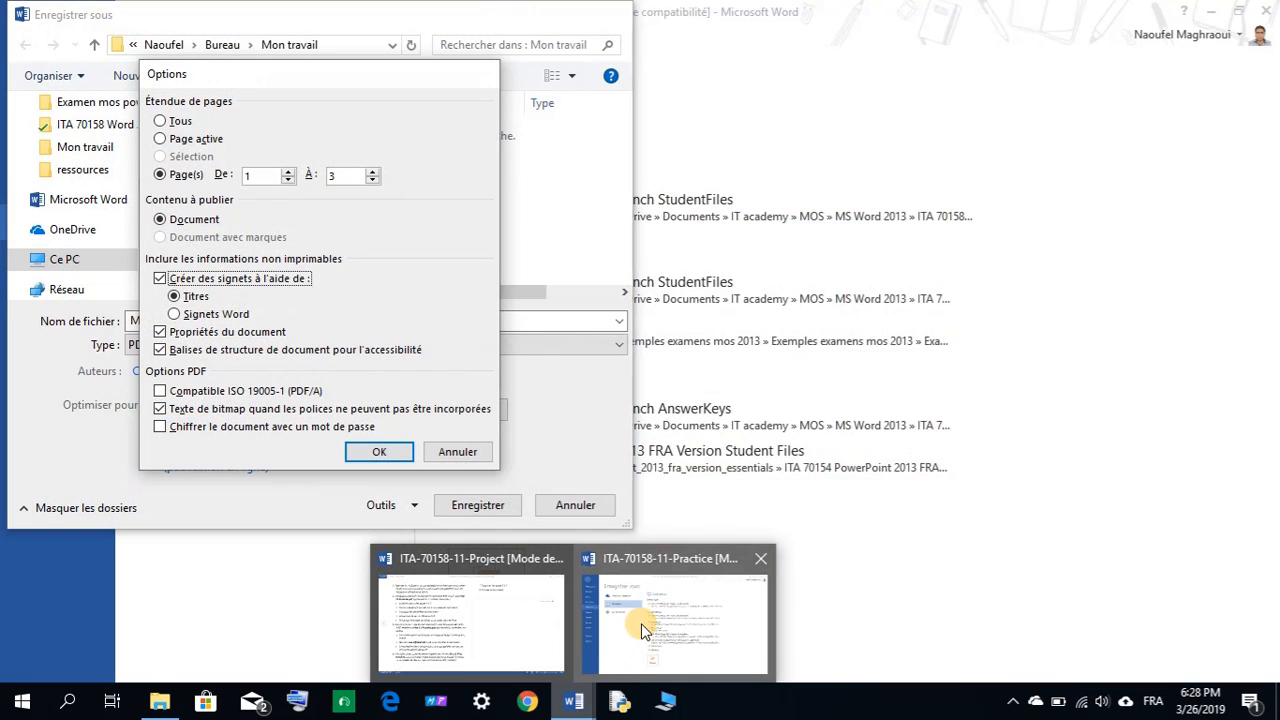
click(641, 623)
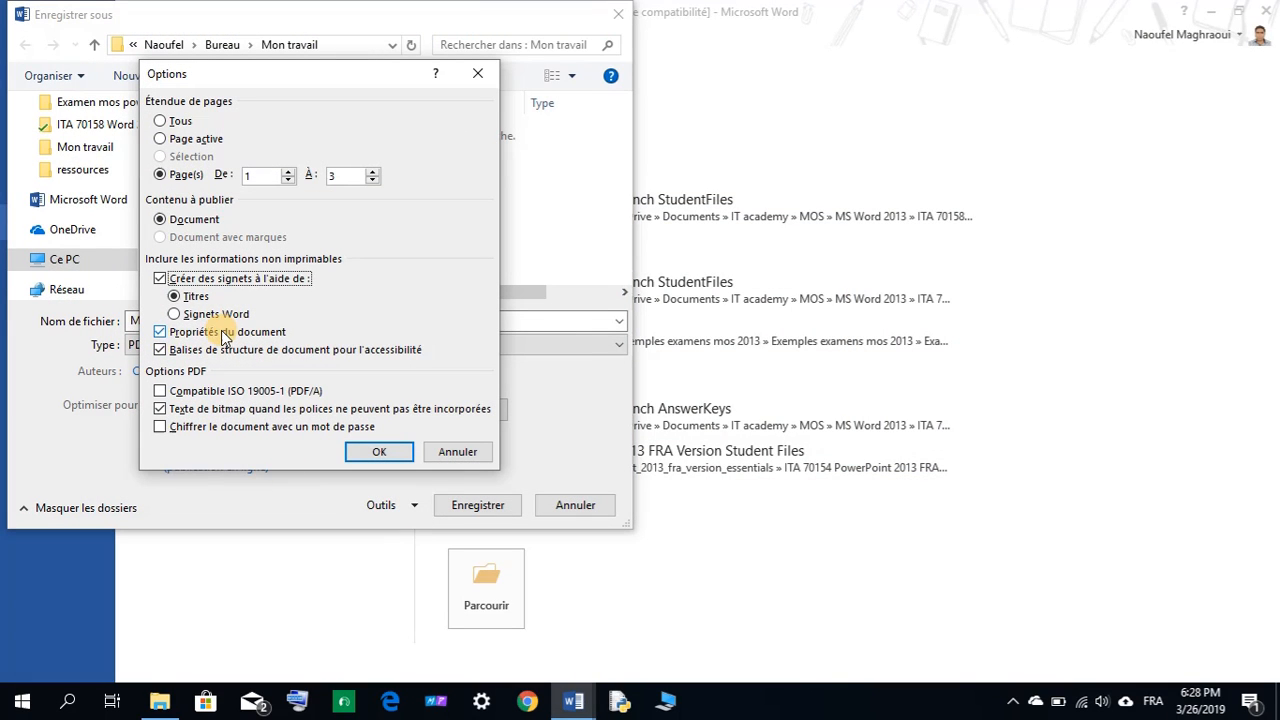
click(161, 334)
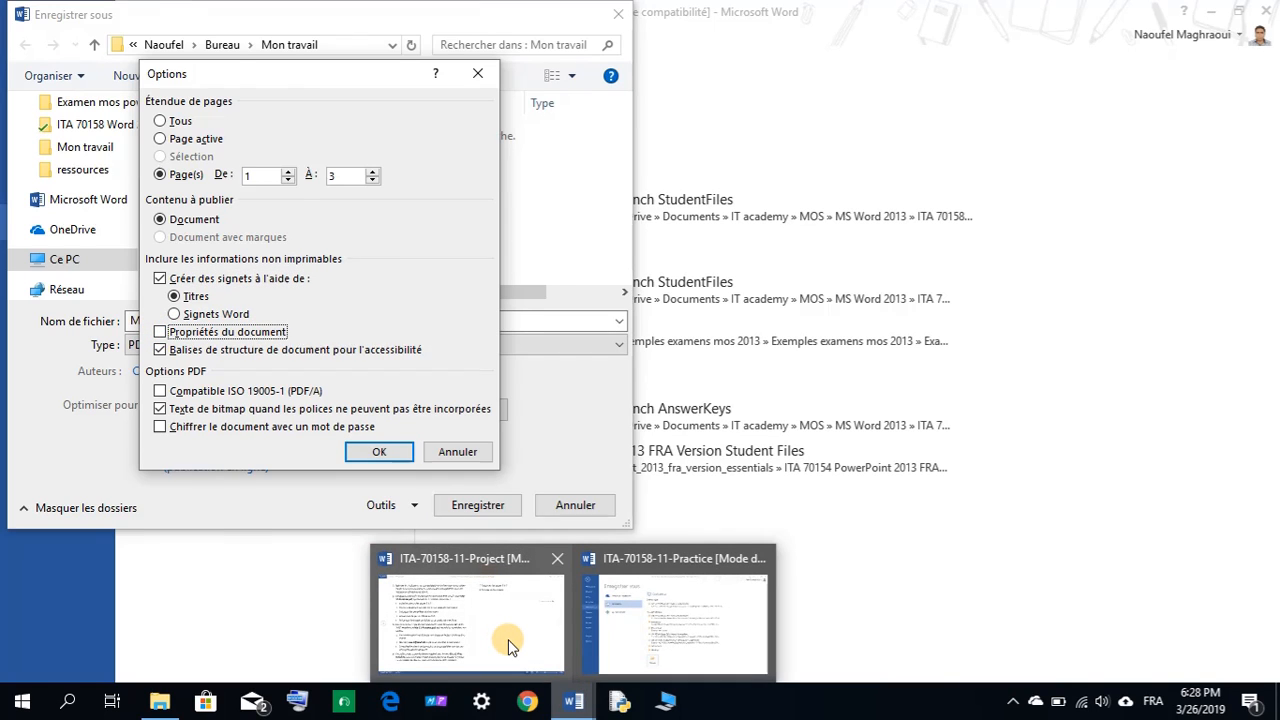
mouse_move(508, 639)
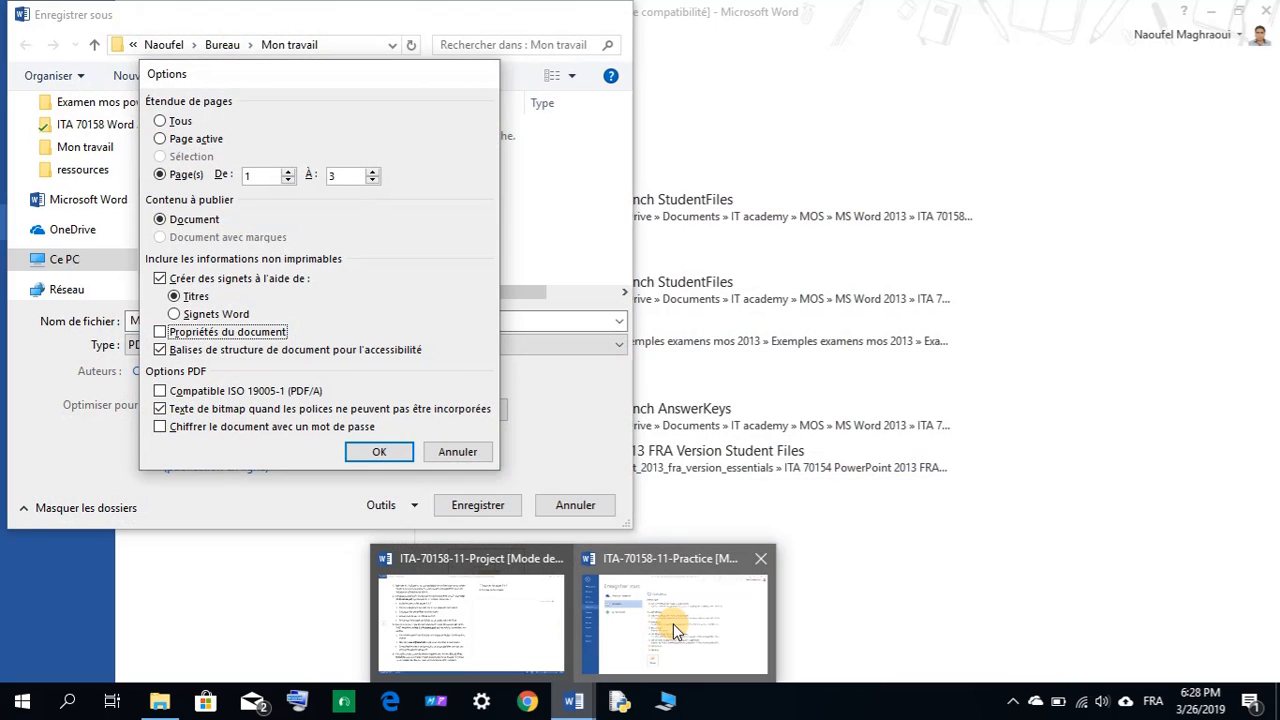
click(673, 624)
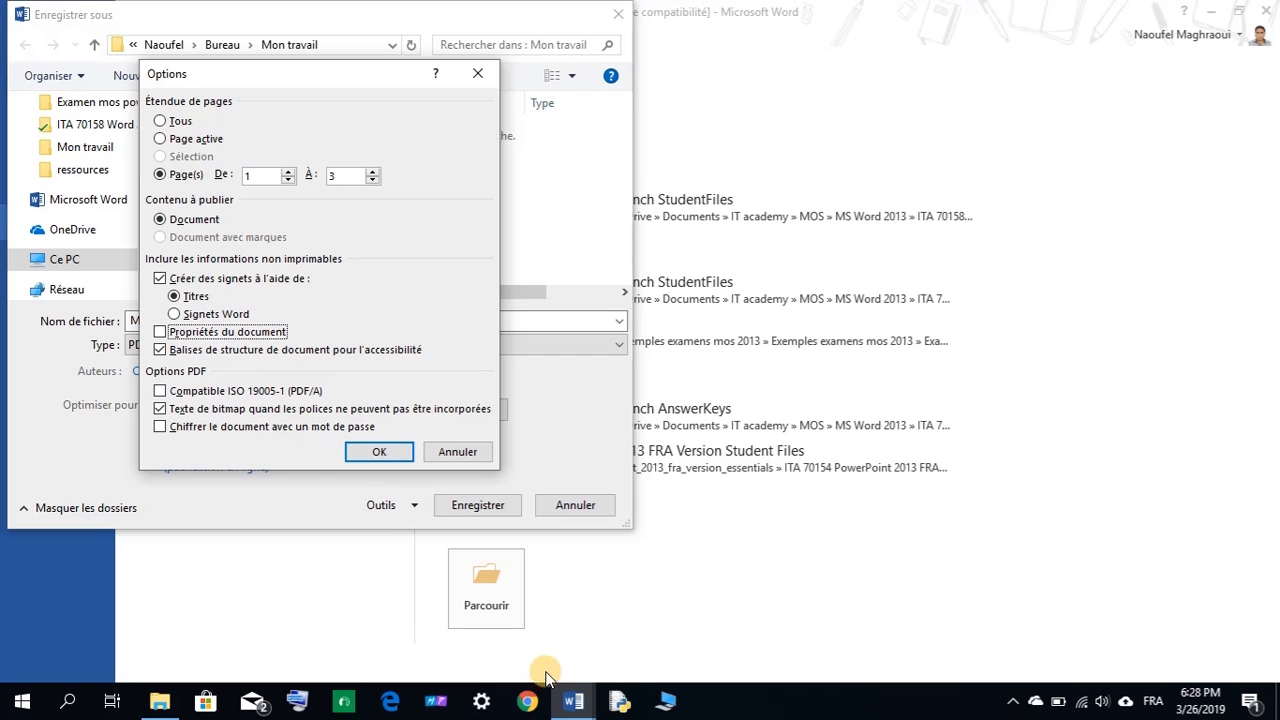
mouse_move(571, 700)
mouse_move(545, 652)
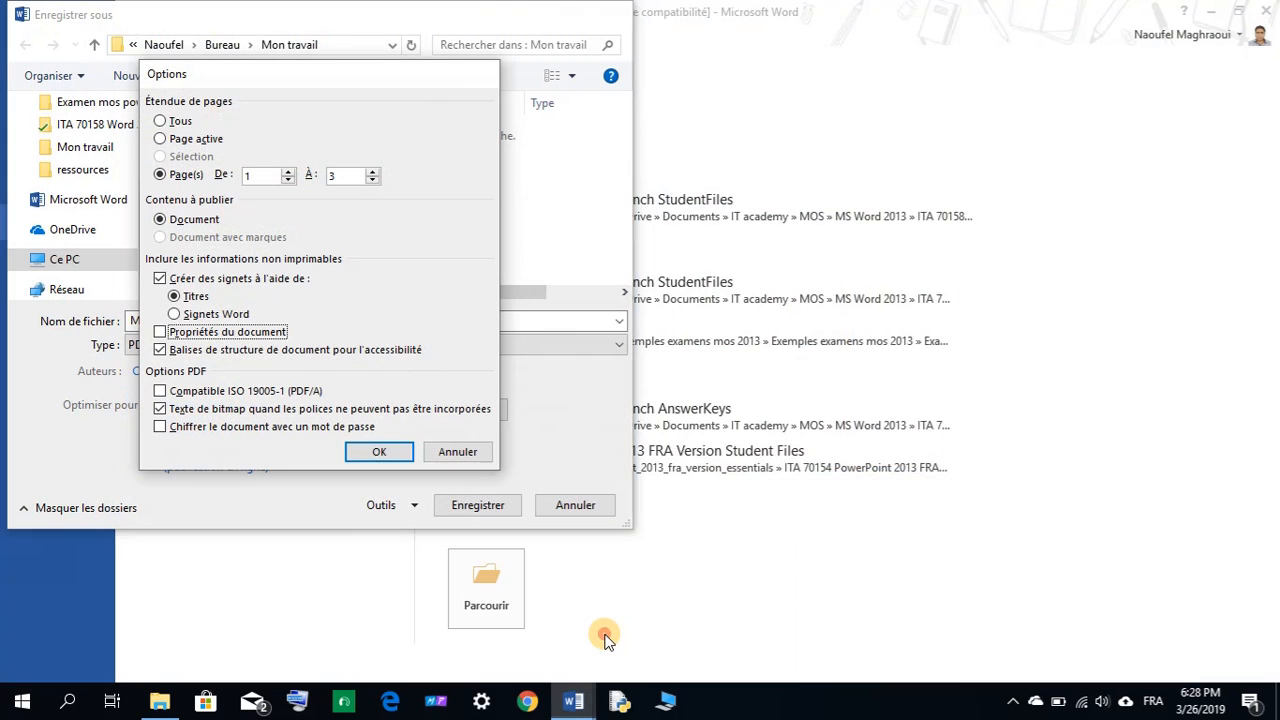
click(375, 452)
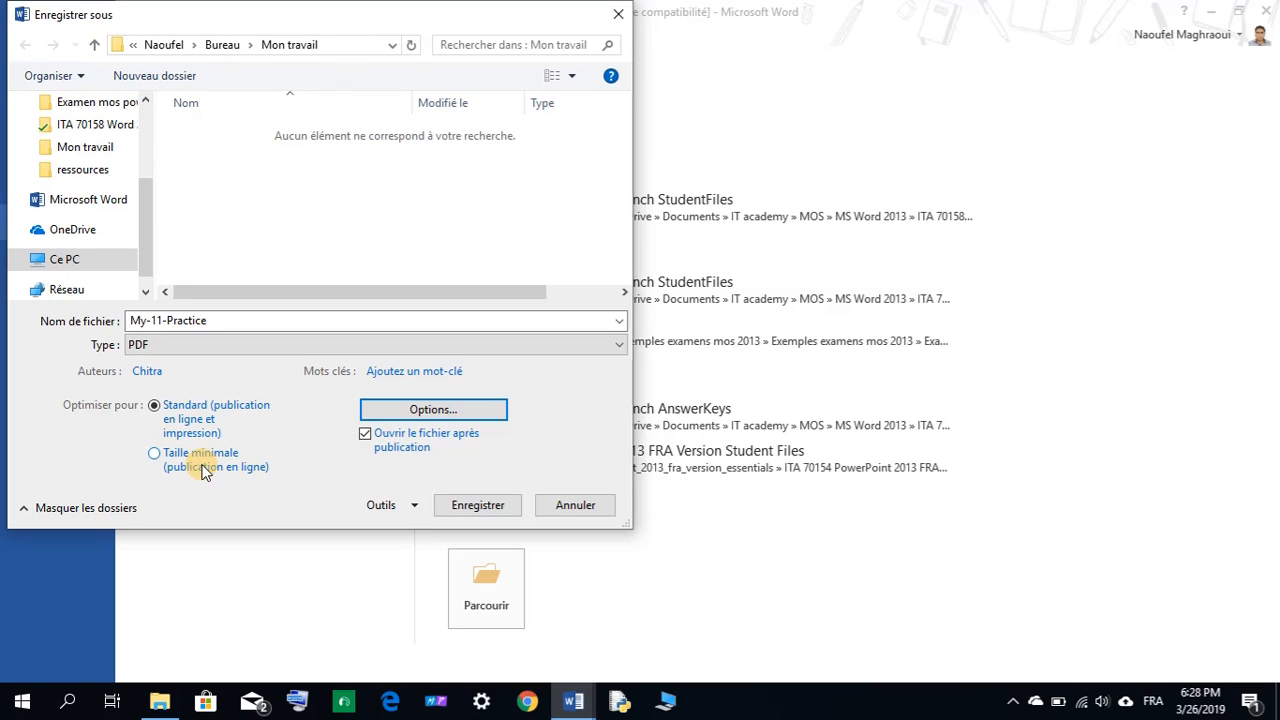
Choose minimum-size optimisation, confirm no password in General Options, and save My-11-Practice.pdf.
click(153, 456)
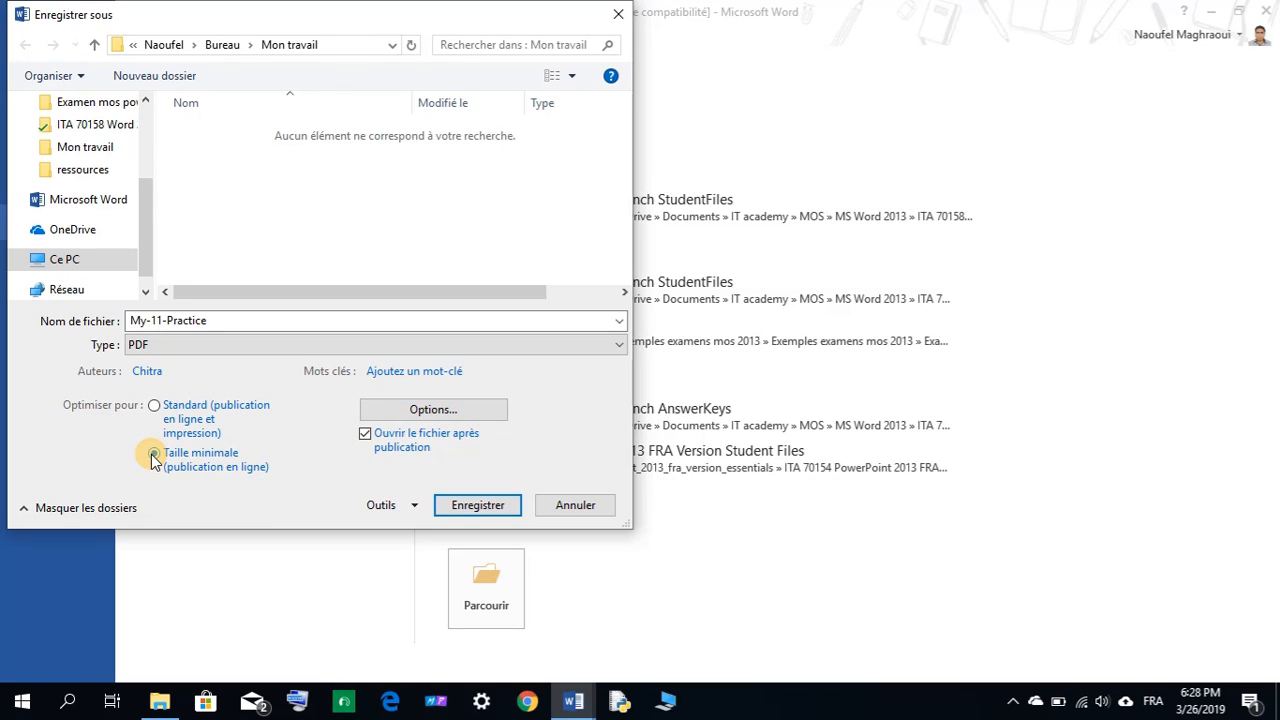
click(418, 505)
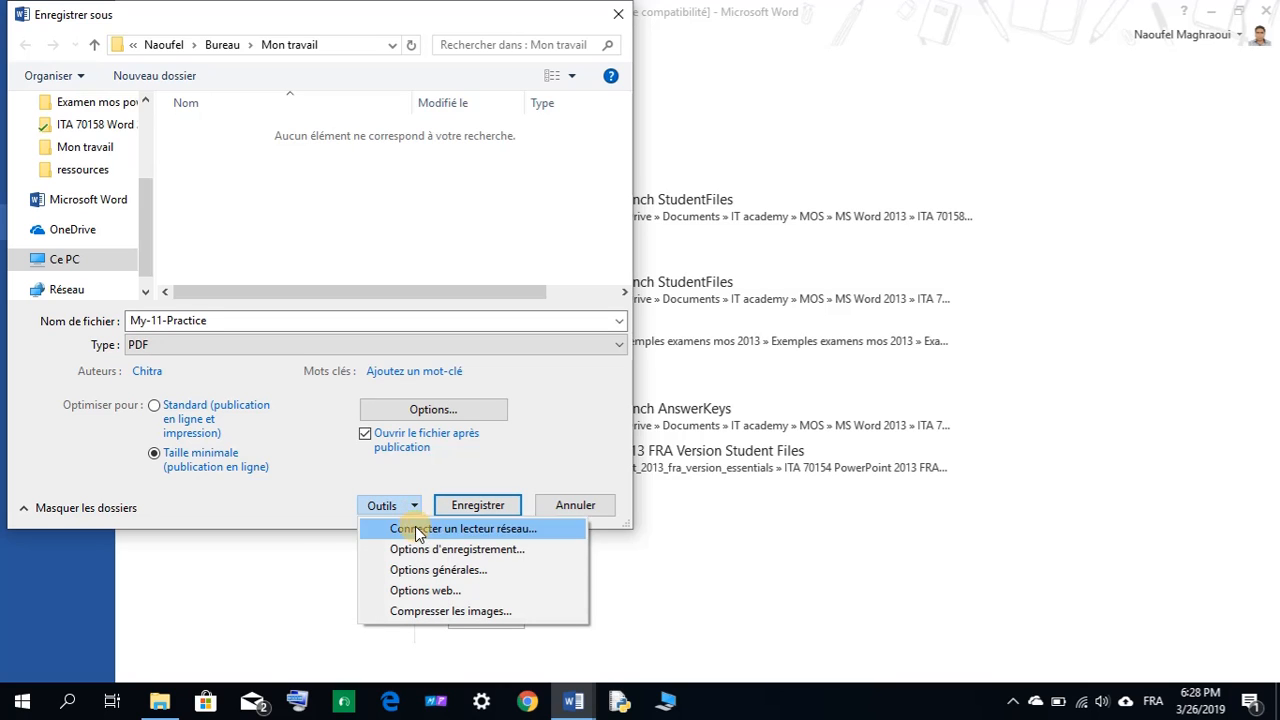
click(430, 570)
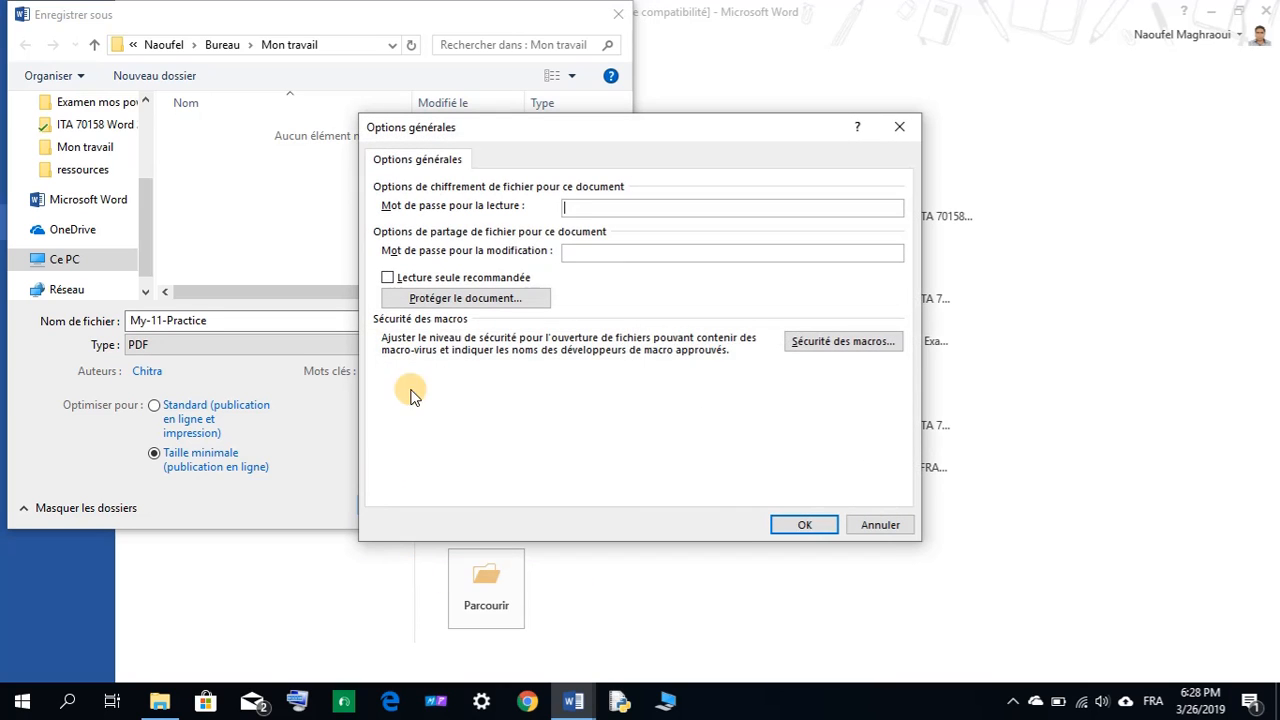
click(862, 527)
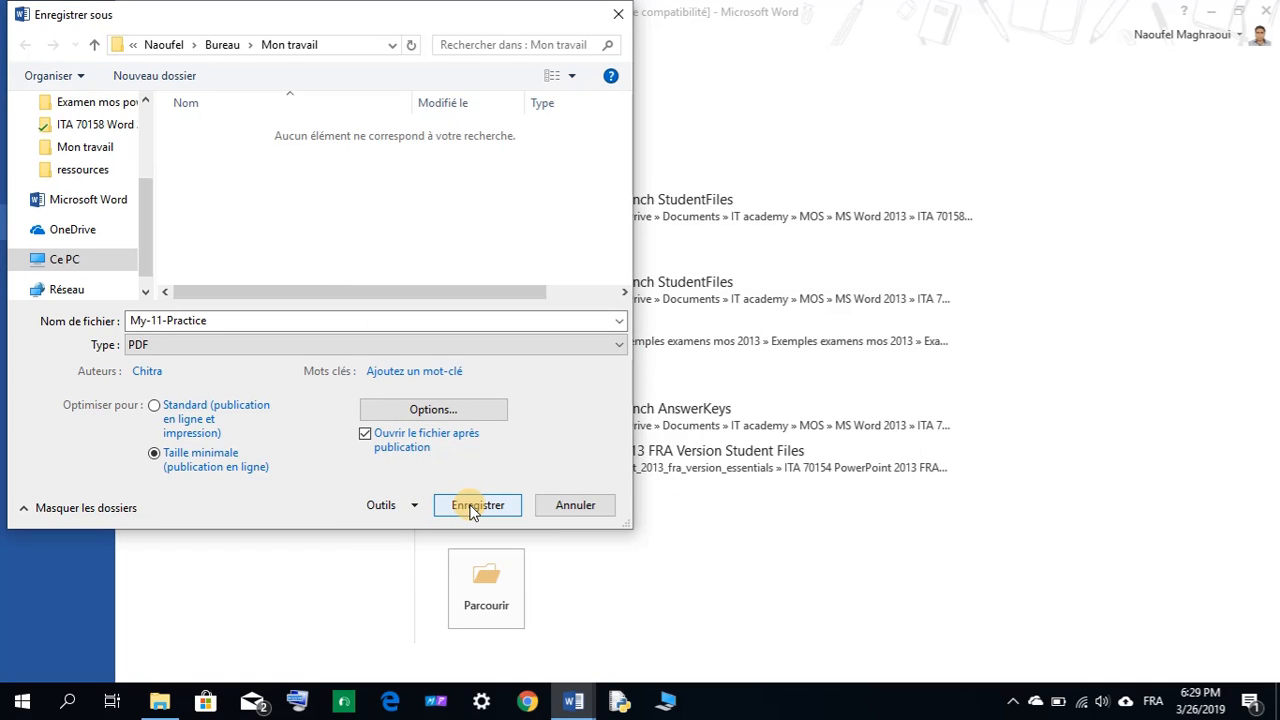
click(474, 506)
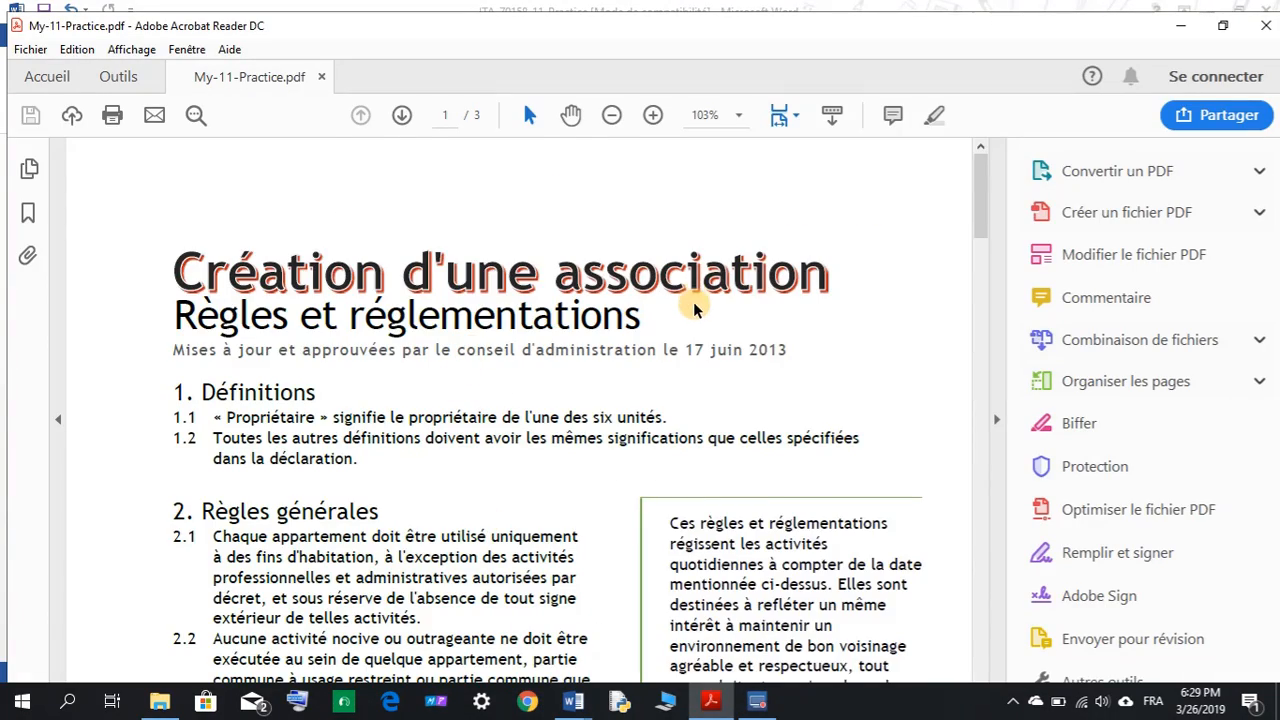
Zoom the PDF out to 66.7%, scroll back to its title page, and close Acrobat Reader.
scroll(680, 320, down, 5)
scroll(672, 330, down, 5)
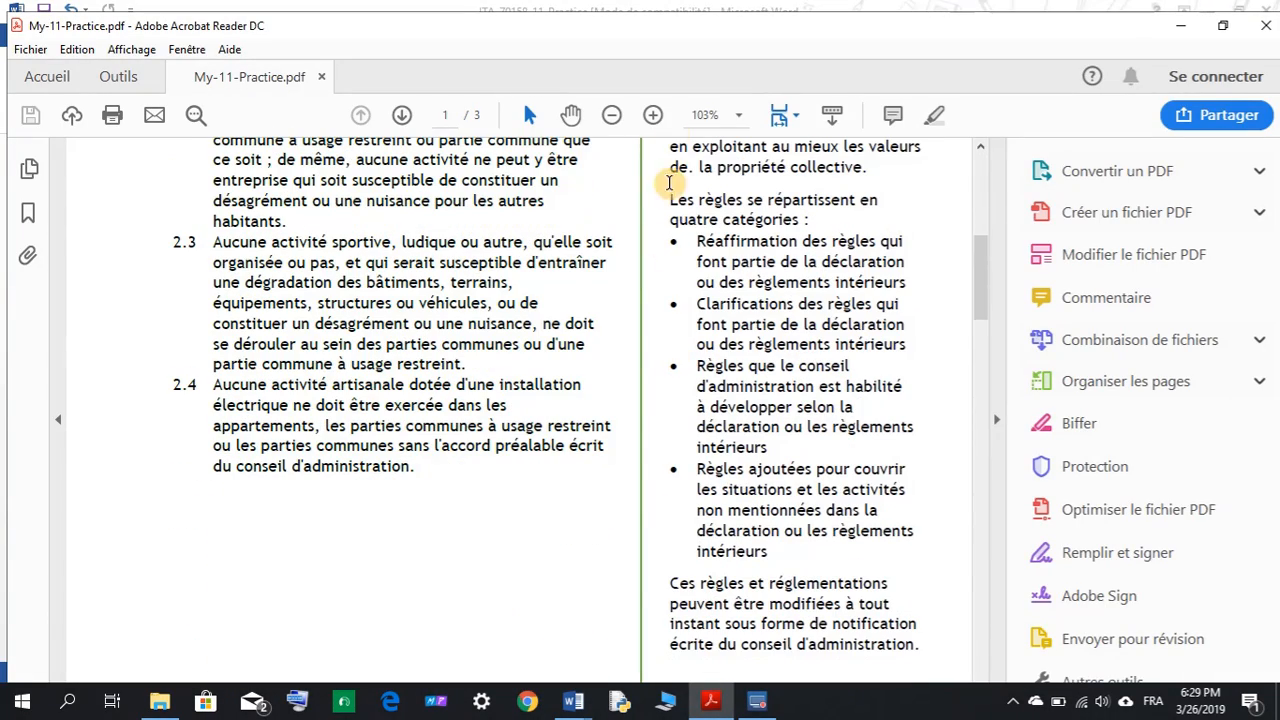
click(612, 116)
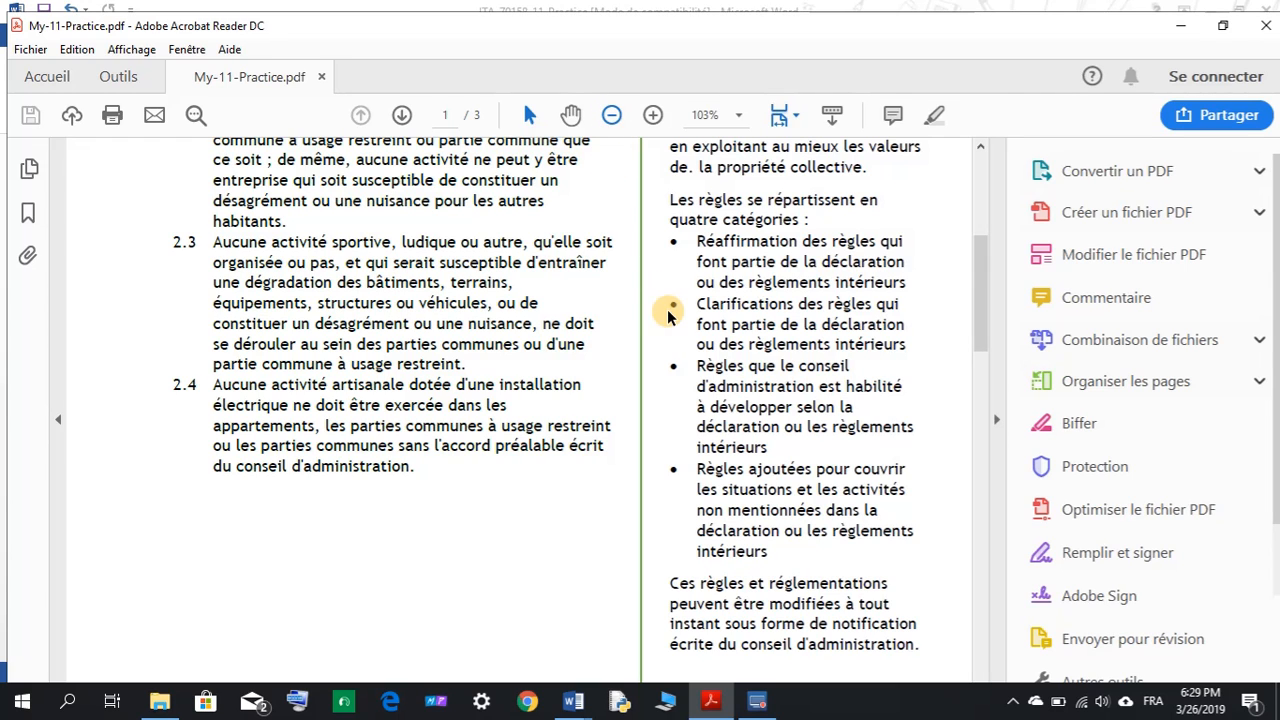
click(614, 113)
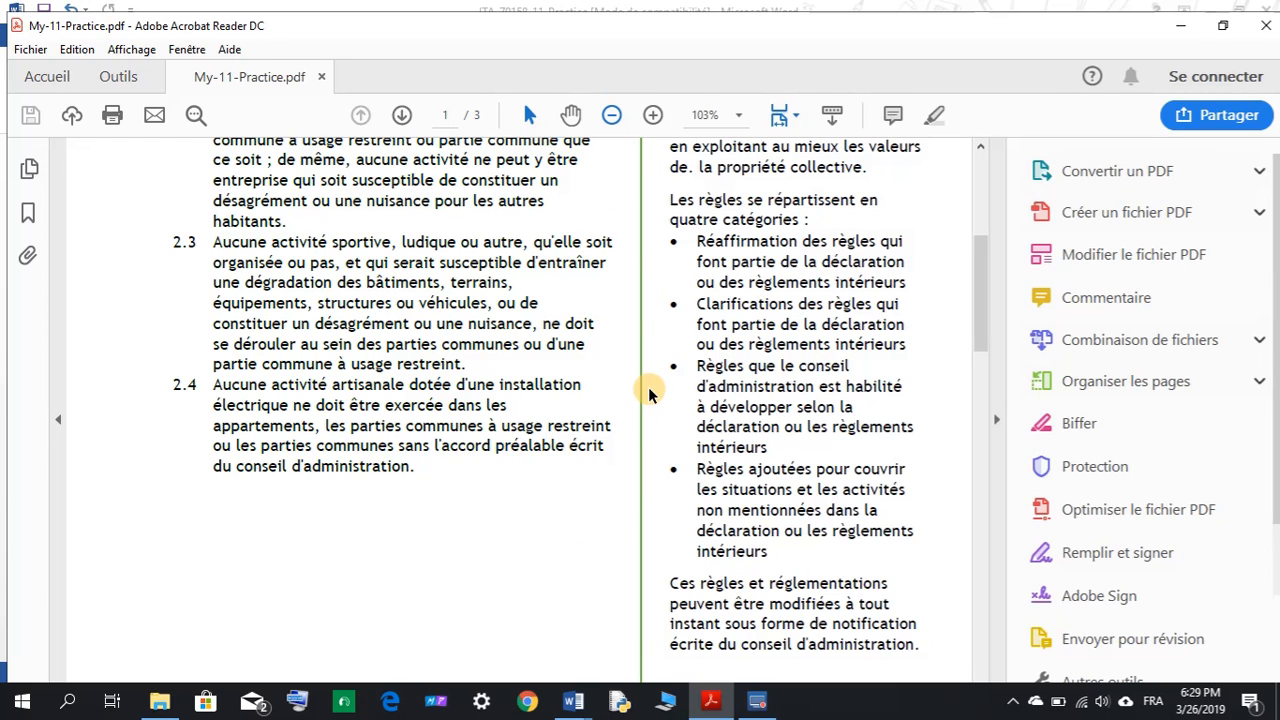
scroll(563, 440, up, 4)
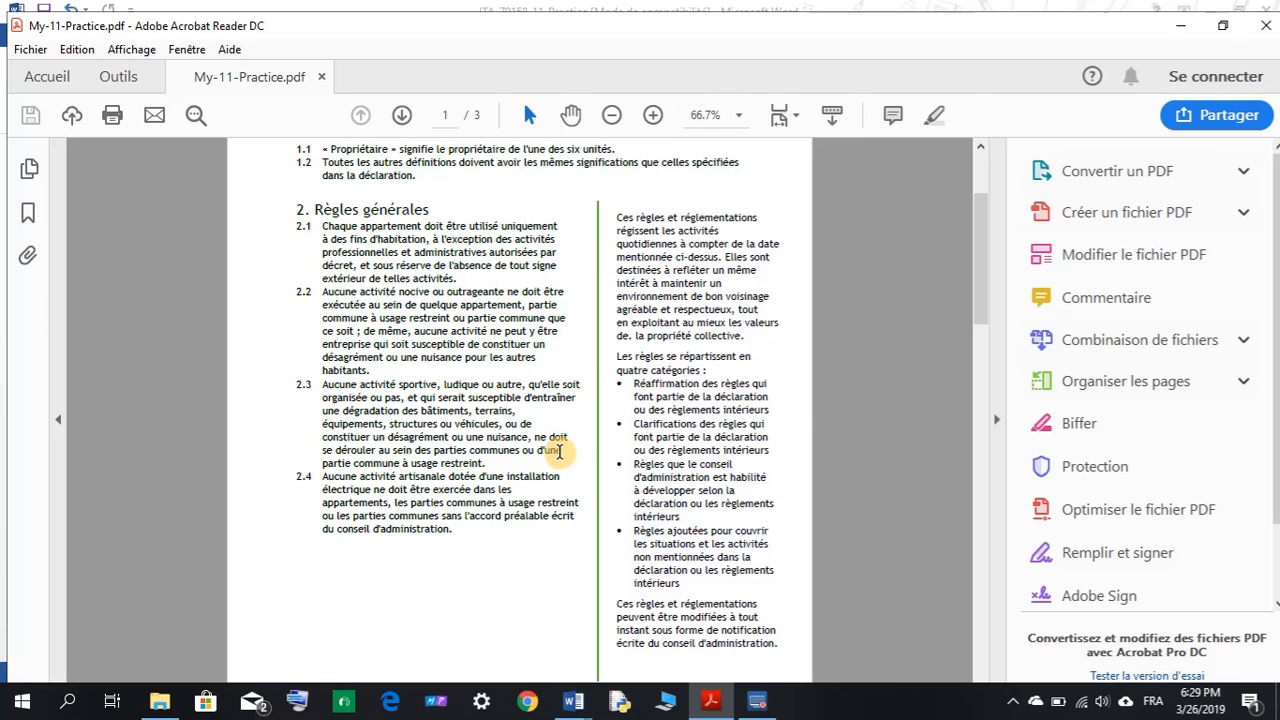
scroll(557, 452, up, 4)
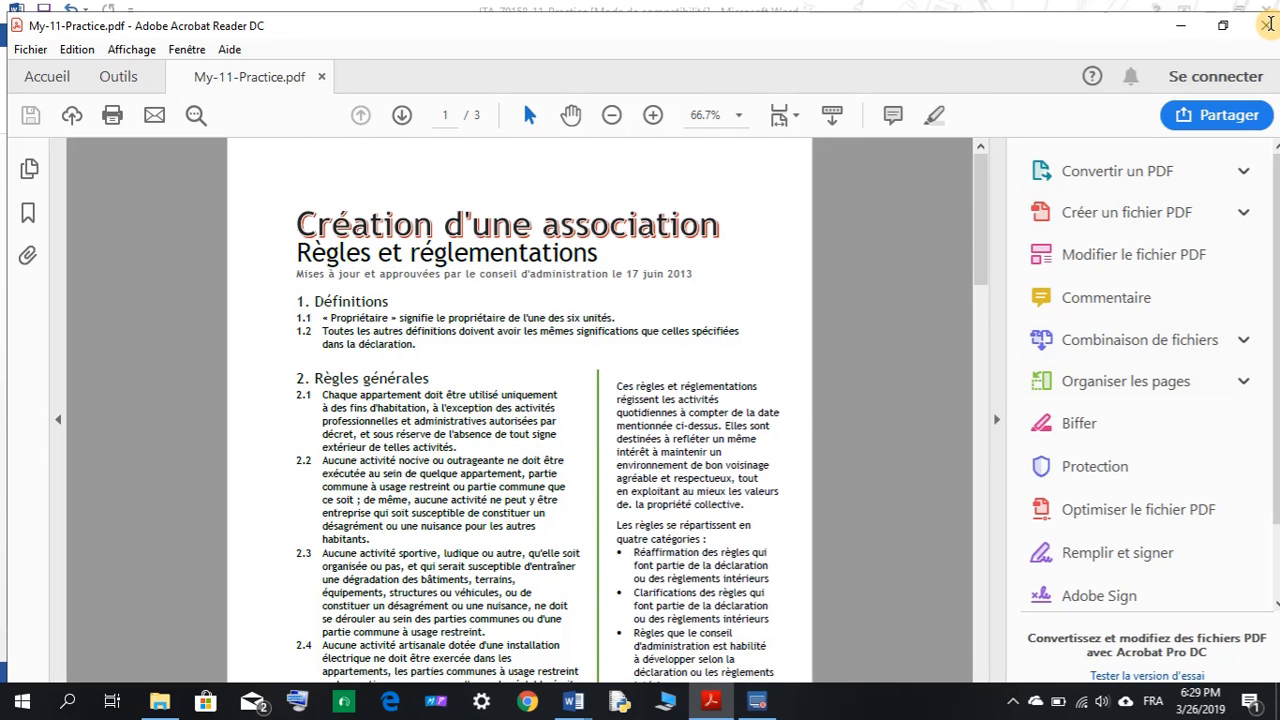
click(1256, 38)
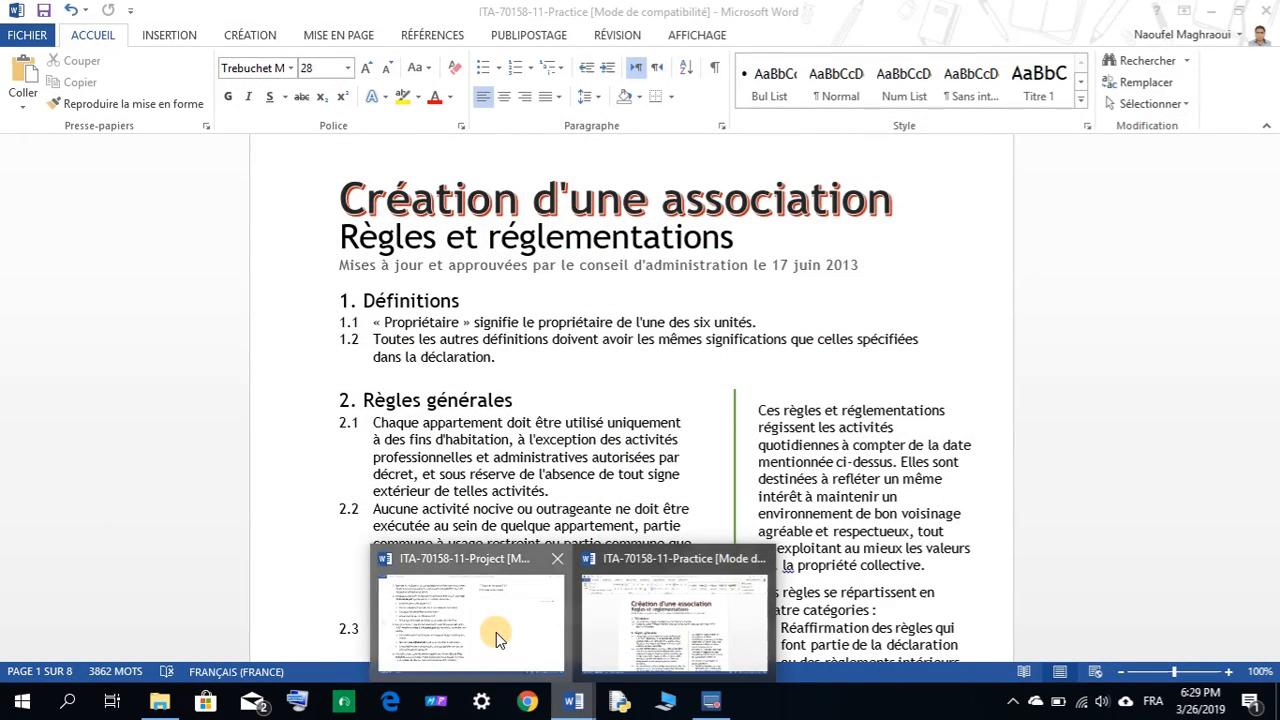
Select My-11-Practice in step 5 of the instructions, then open the Practice document's File page.
click(496, 632)
click(287, 284)
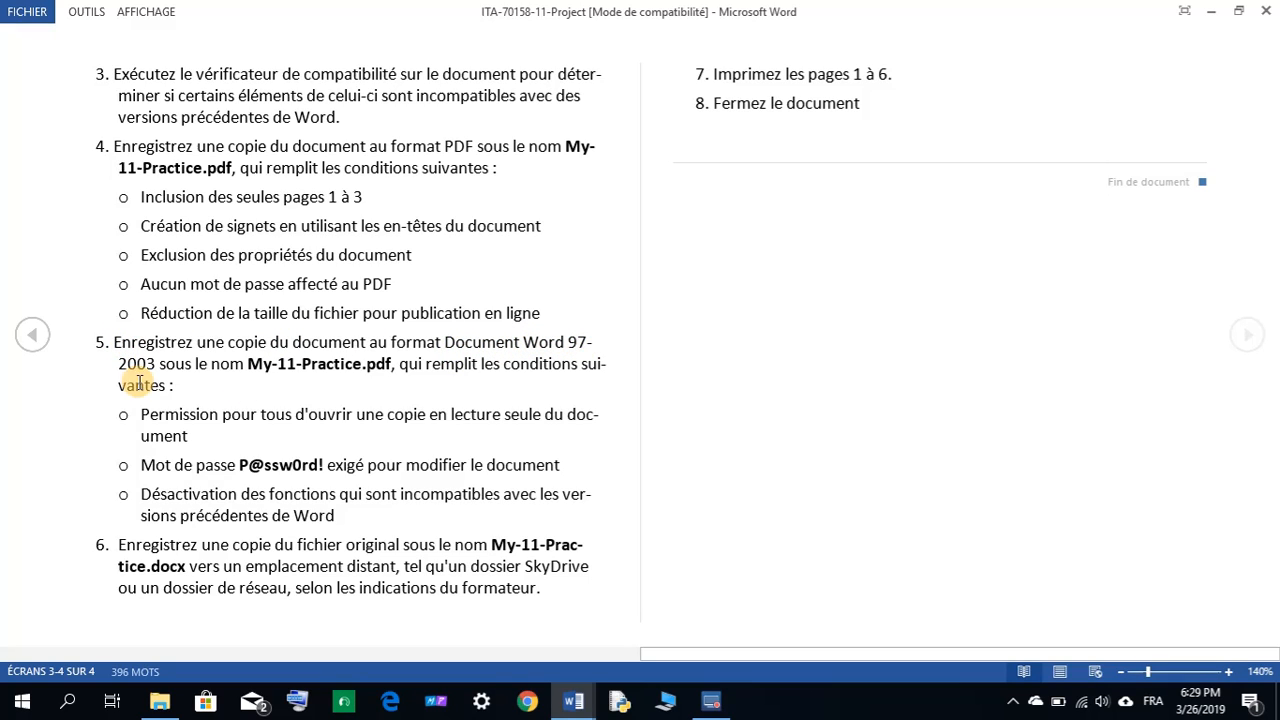
drag(246, 364, 350, 366)
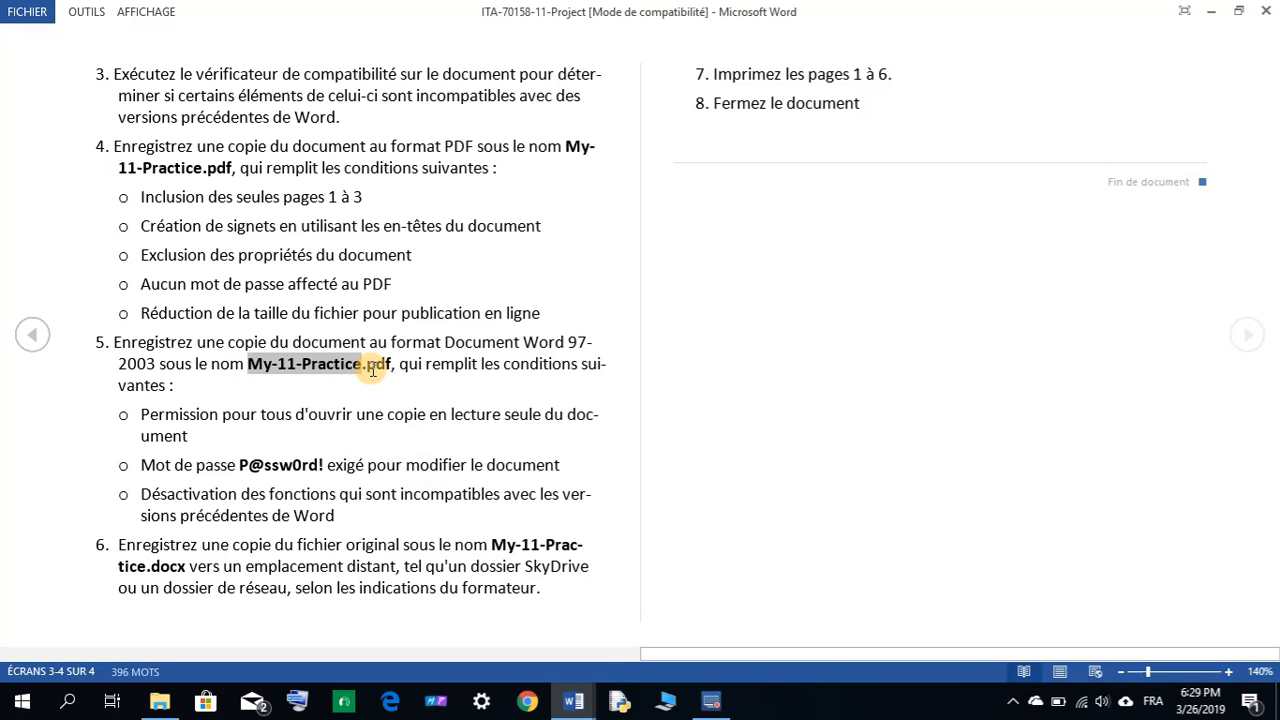
drag(369, 367, 385, 364)
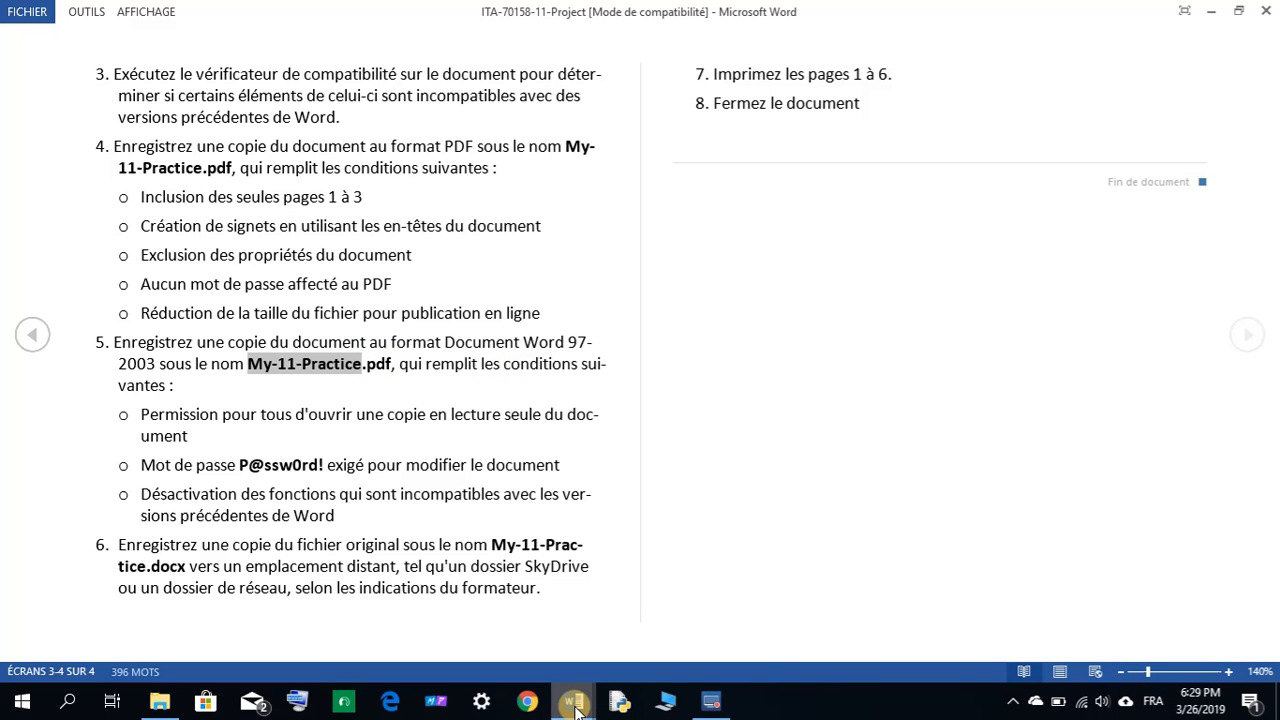
mouse_move(575, 706)
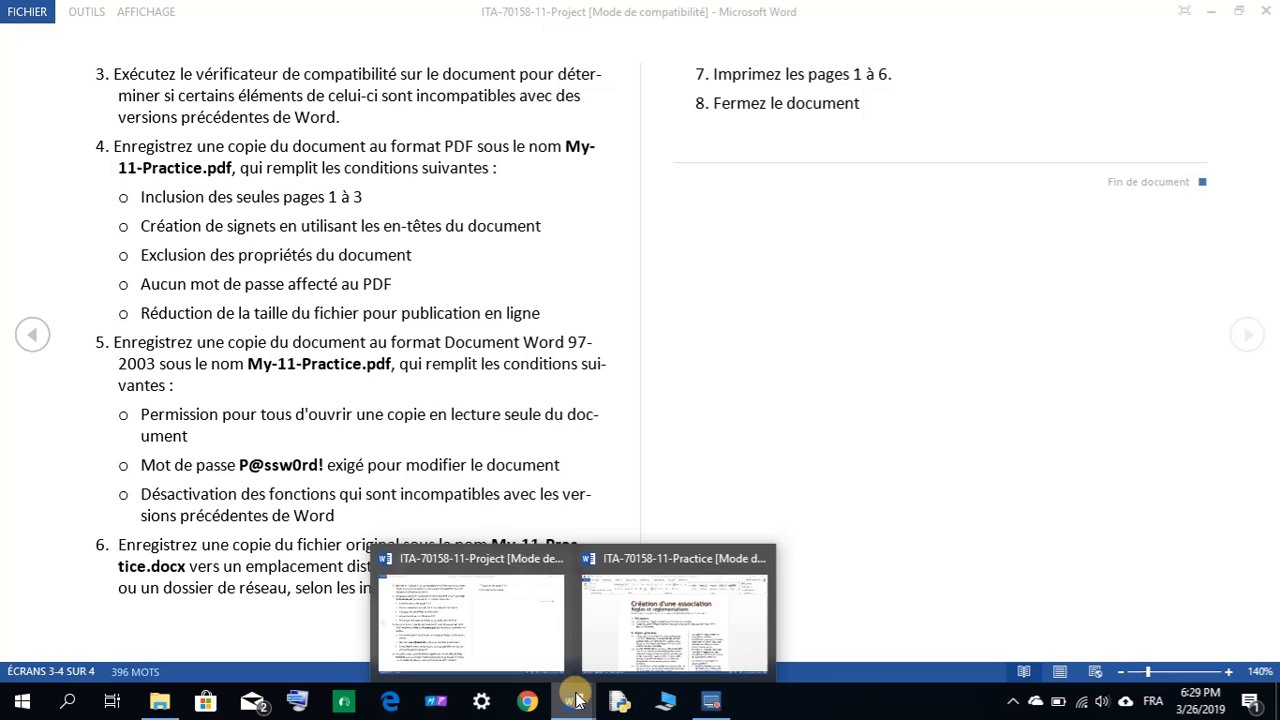
click(636, 625)
click(27, 35)
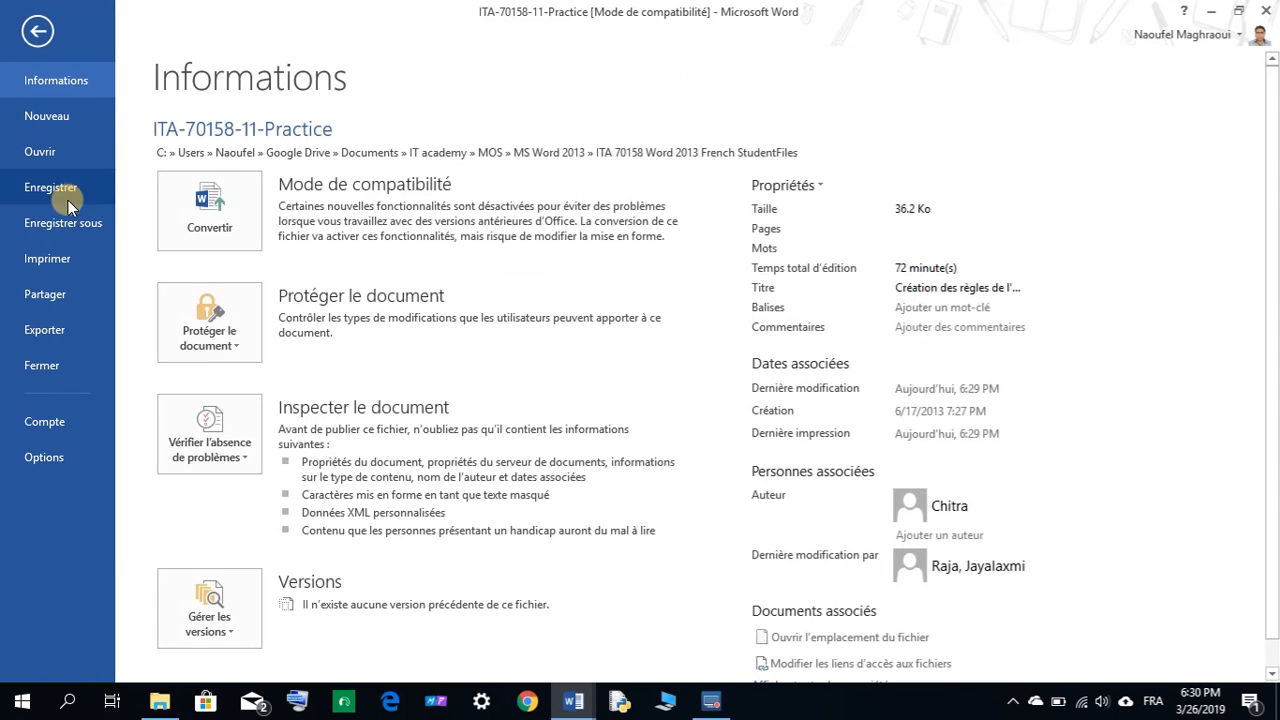
Start Save As in the Mon travail folder with file type Word 97-2003 Document.
click(66, 226)
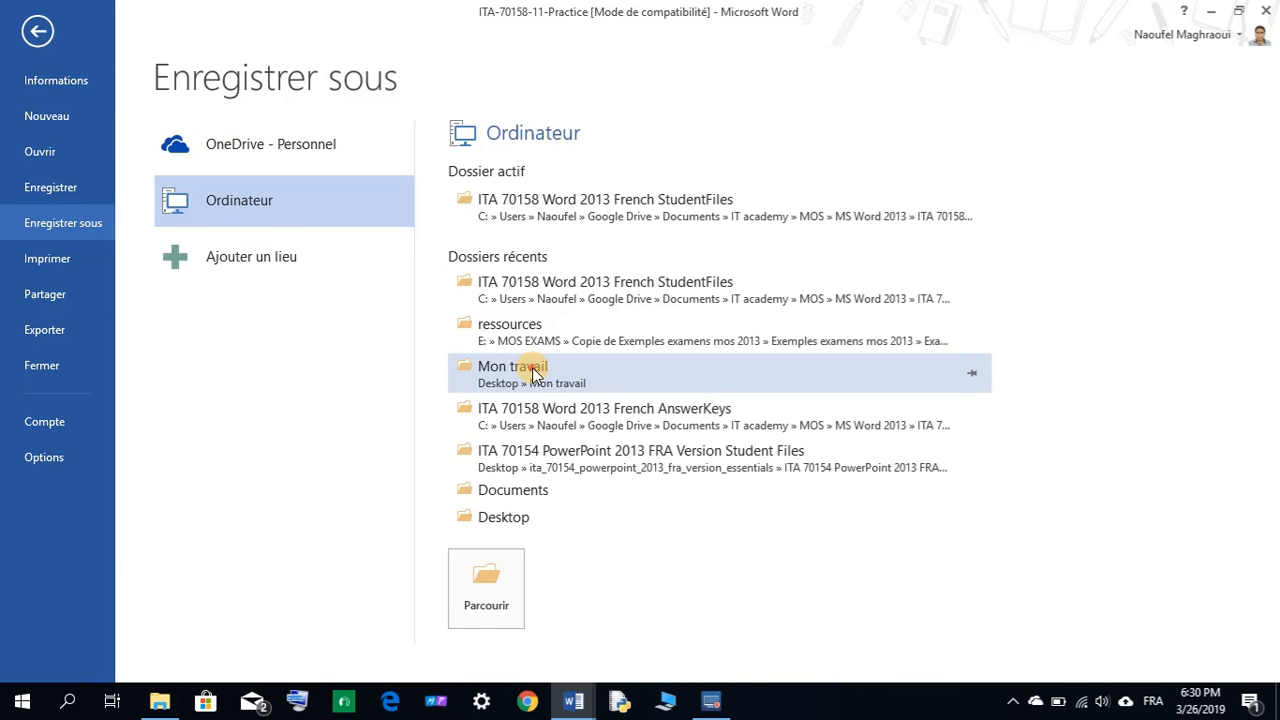
click(534, 368)
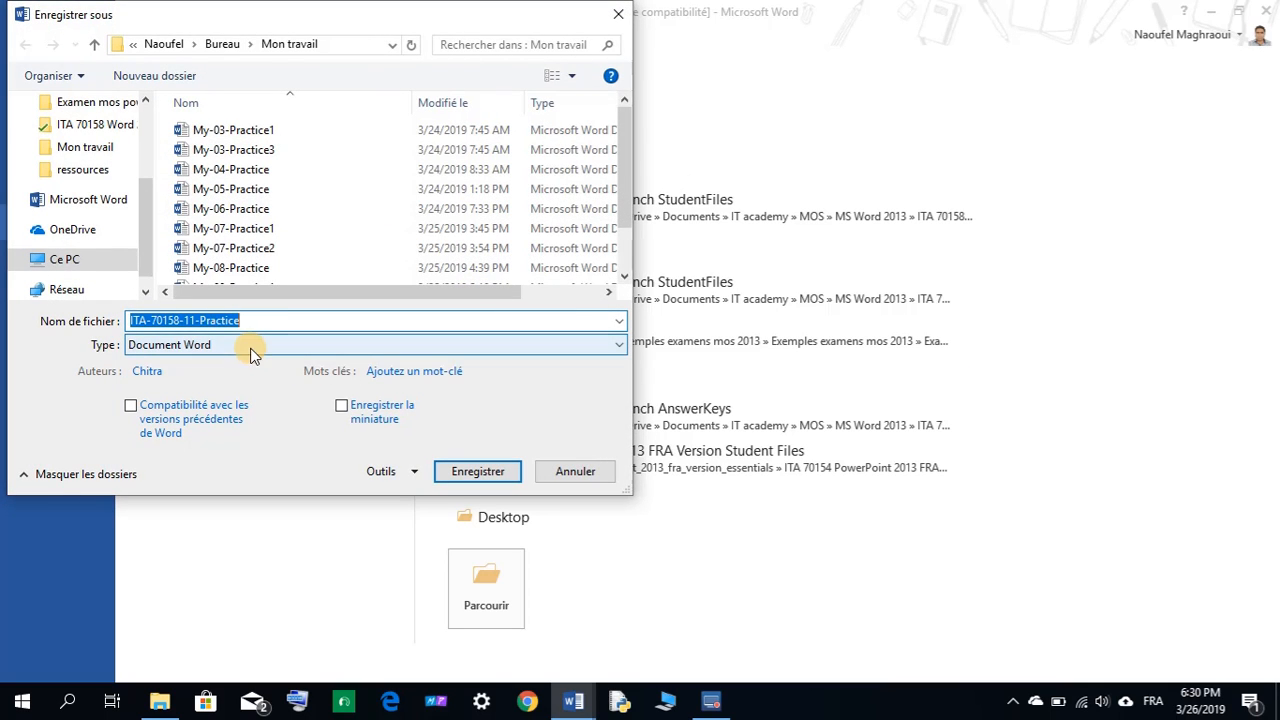
click(200, 347)
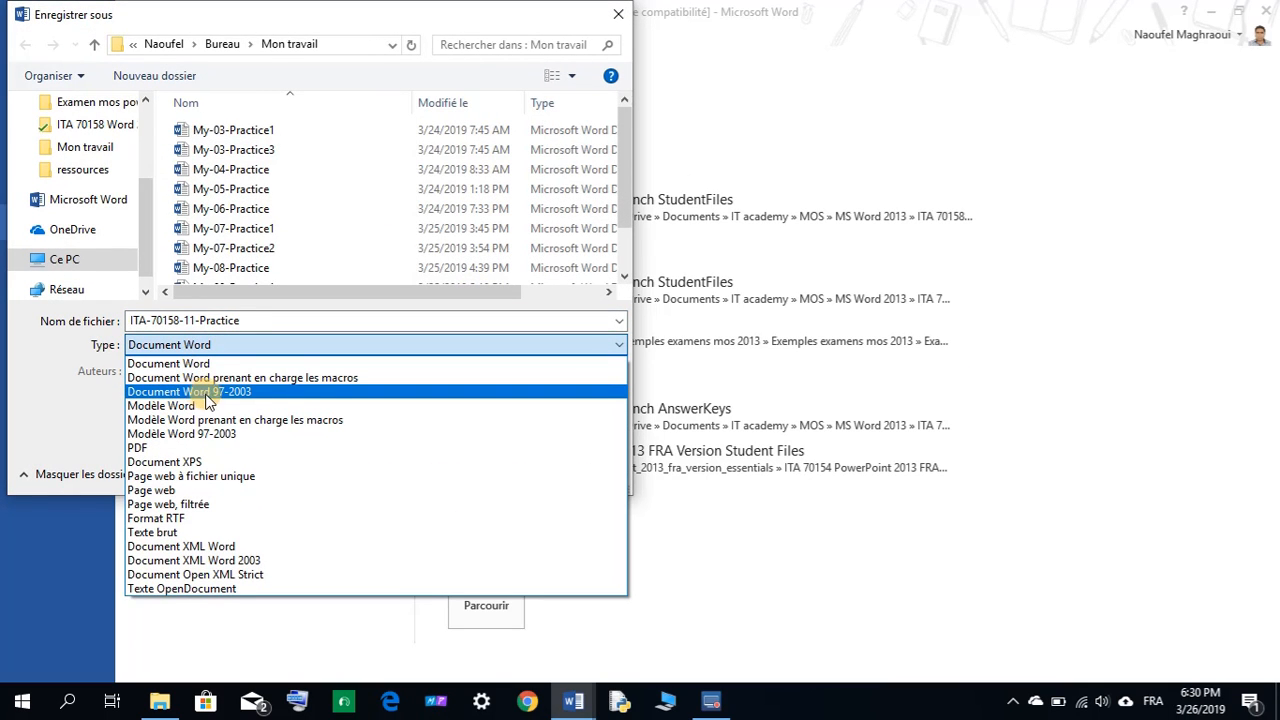
click(241, 391)
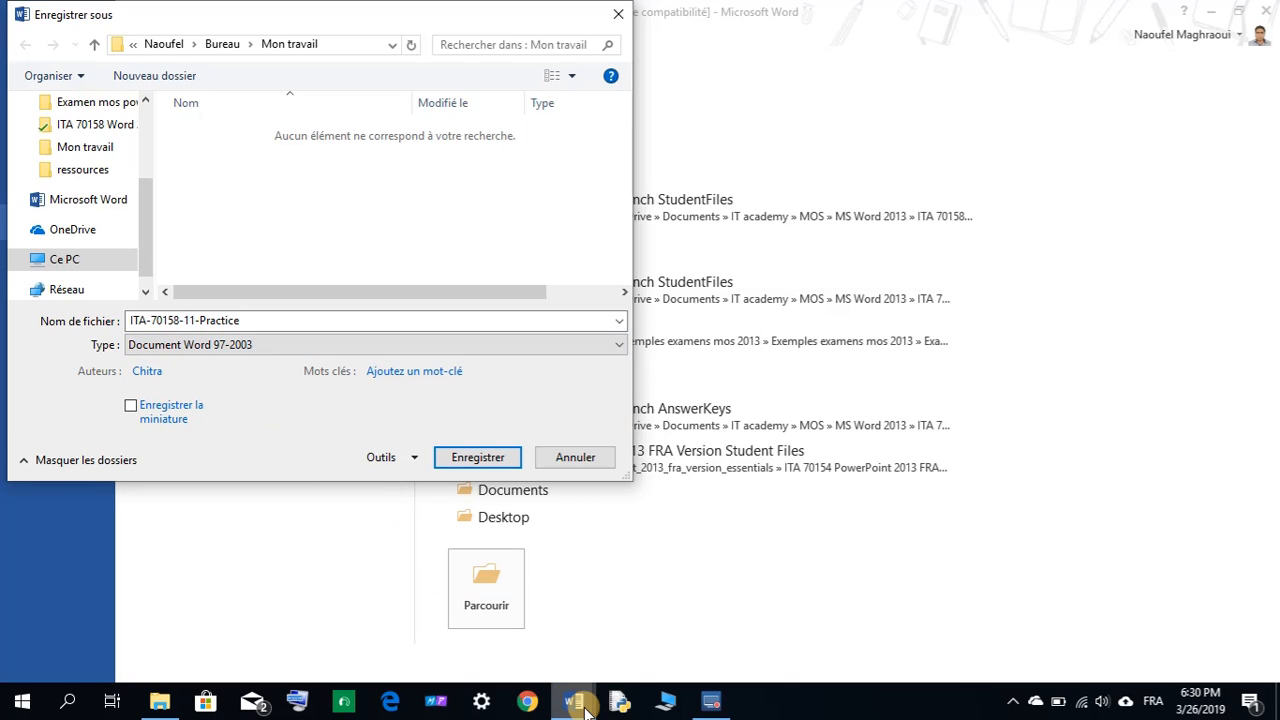
mouse_move(587, 708)
mouse_move(506, 633)
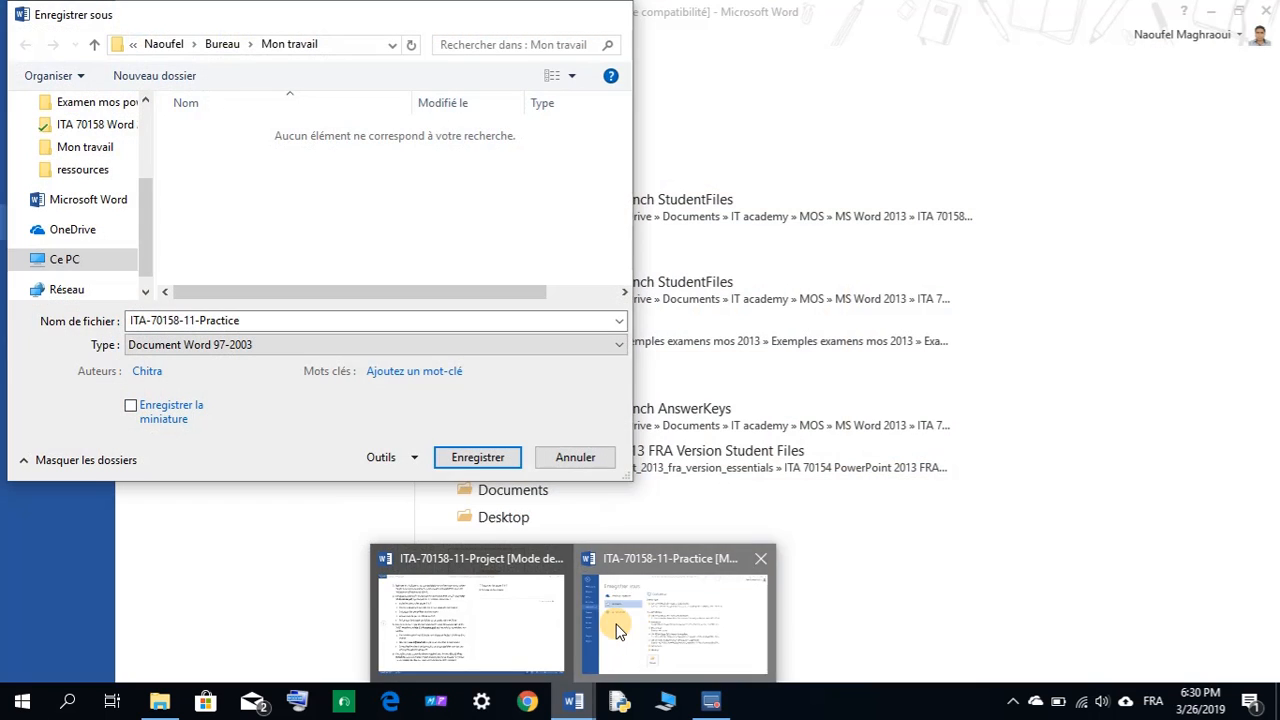
click(615, 628)
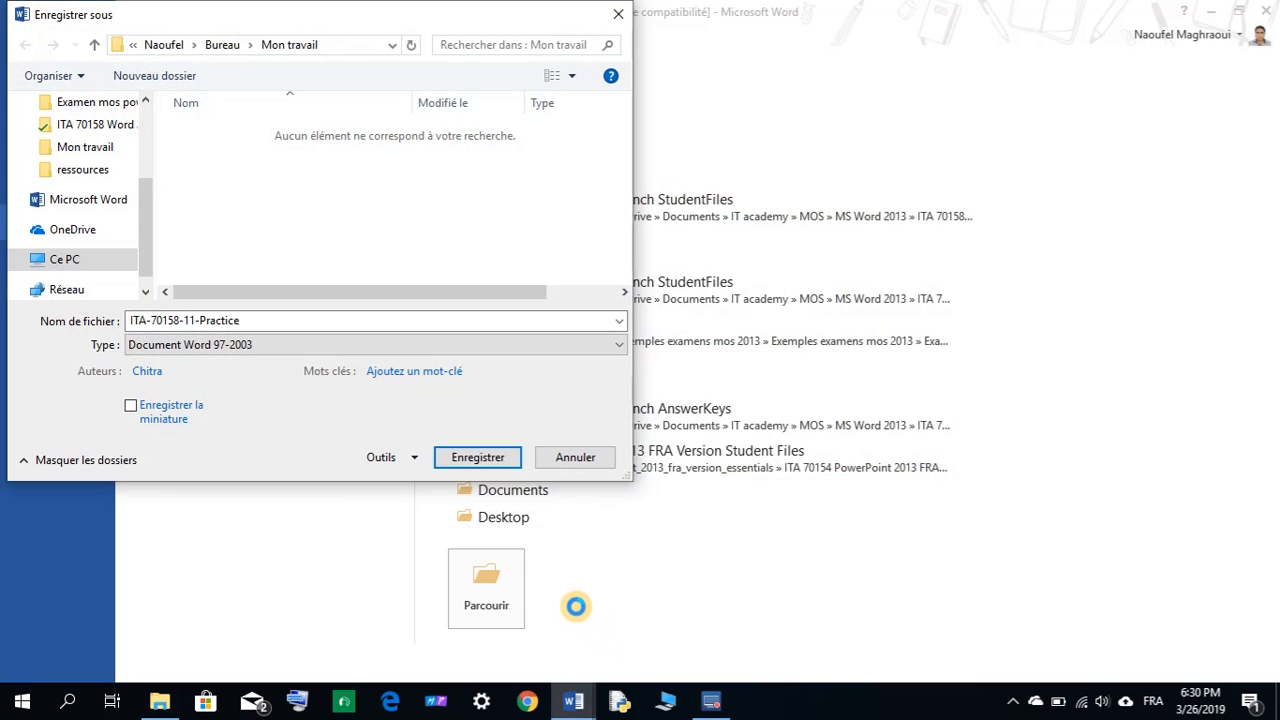
In Outils > Options générales, tick Lecture seule recommandée for the Word 97-2003 copy.
click(405, 457)
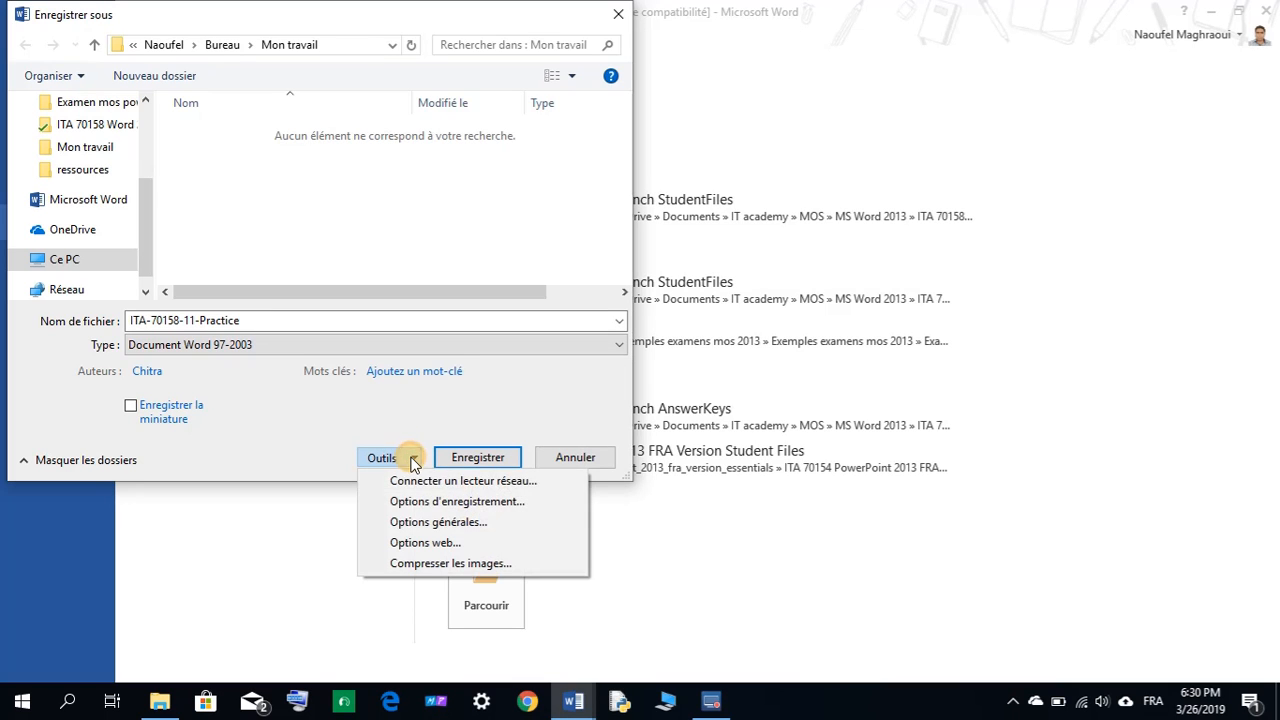
click(433, 521)
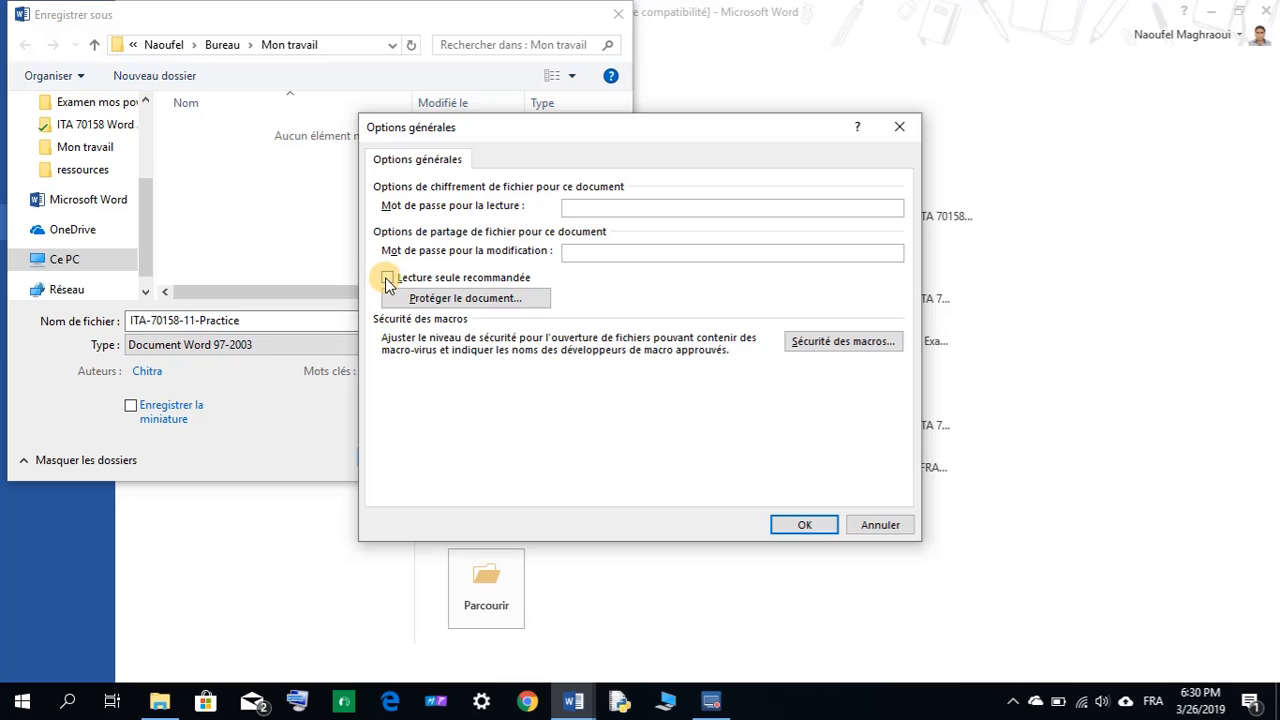
click(389, 280)
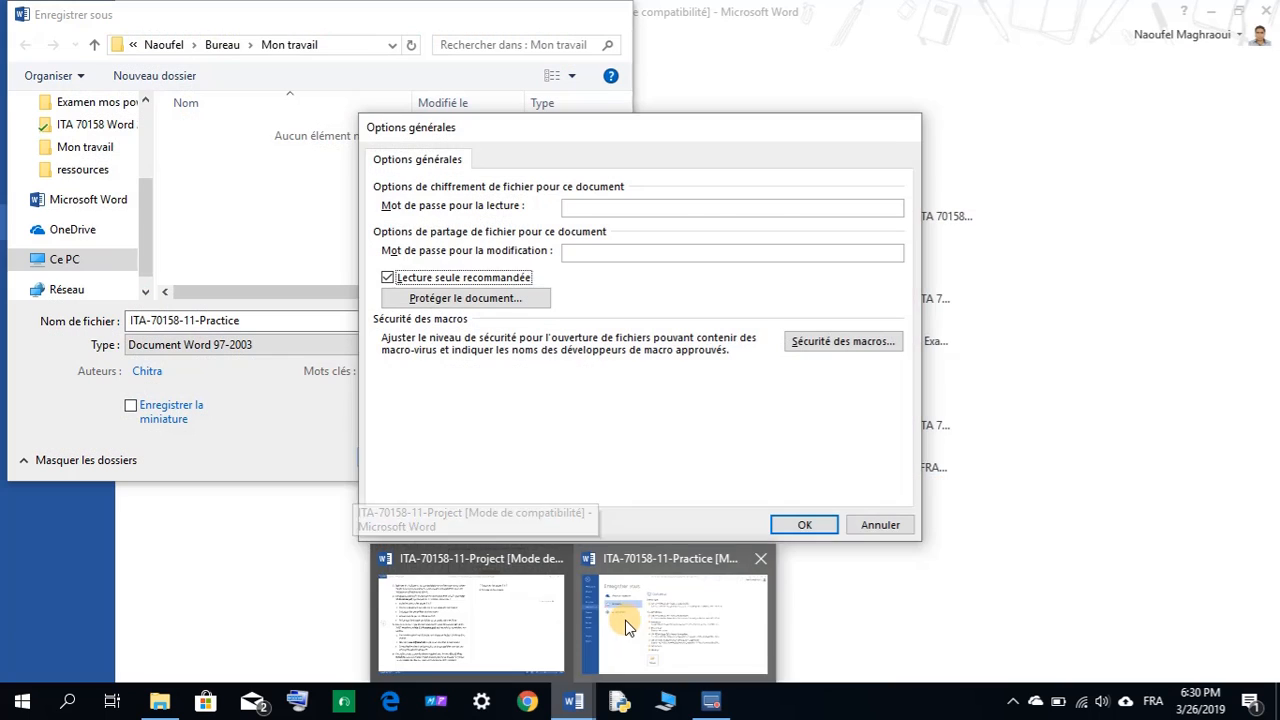
click(623, 620)
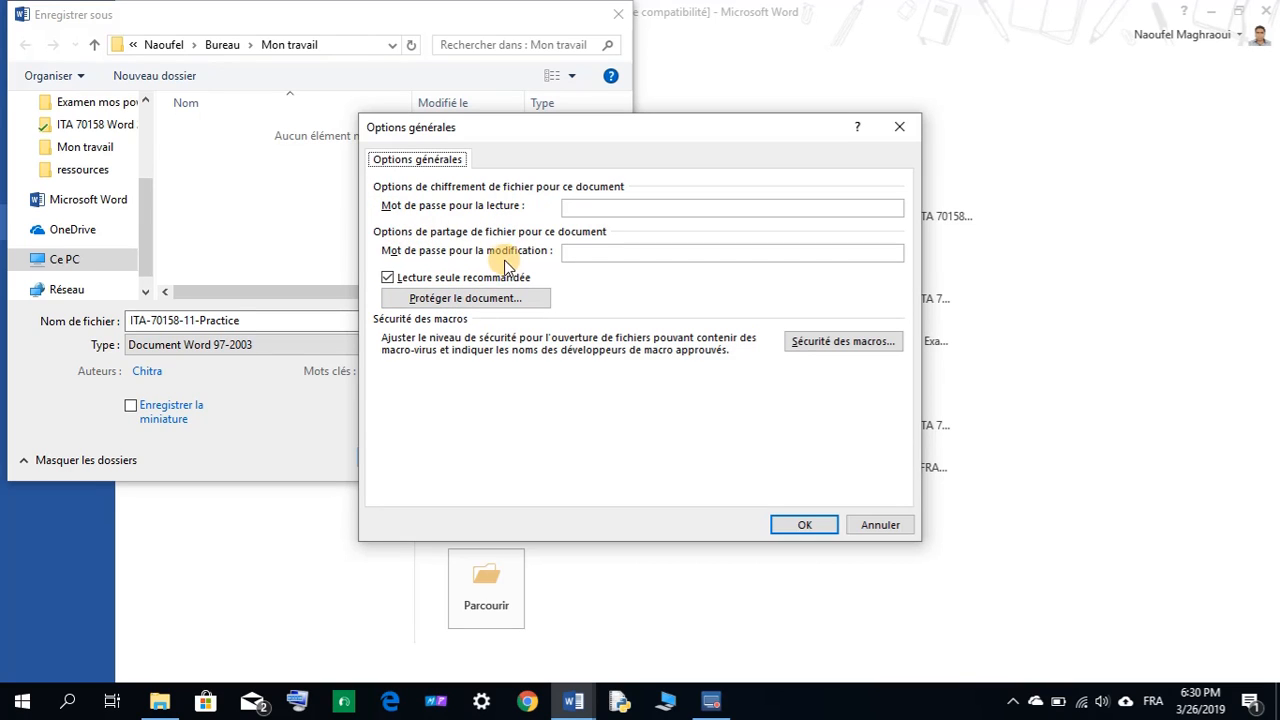
click(583, 254)
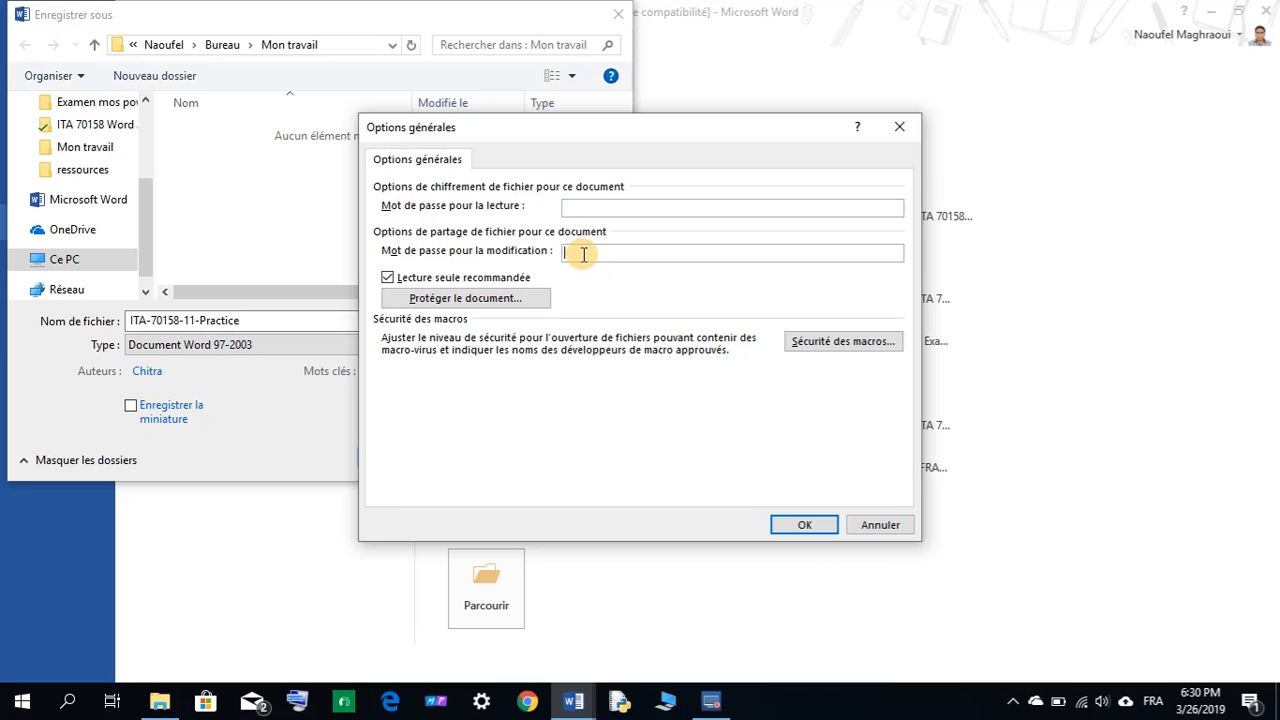
mouse_move(575, 700)
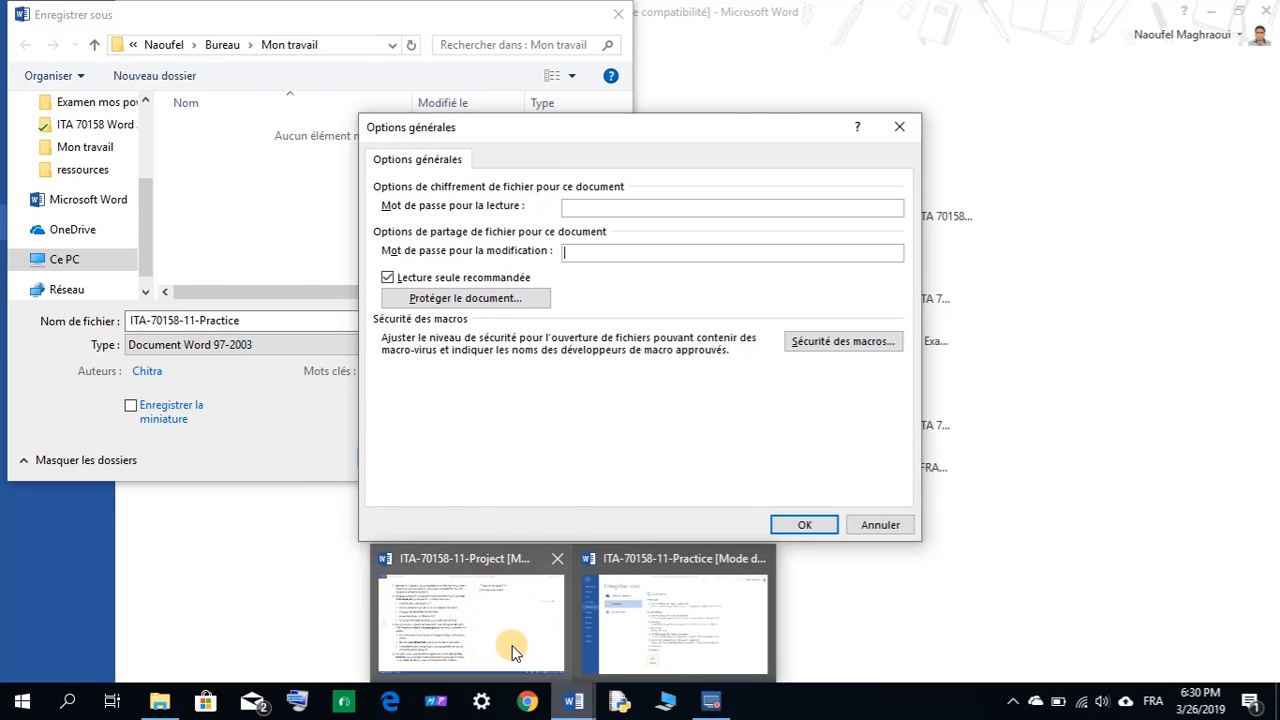
mouse_move(512, 650)
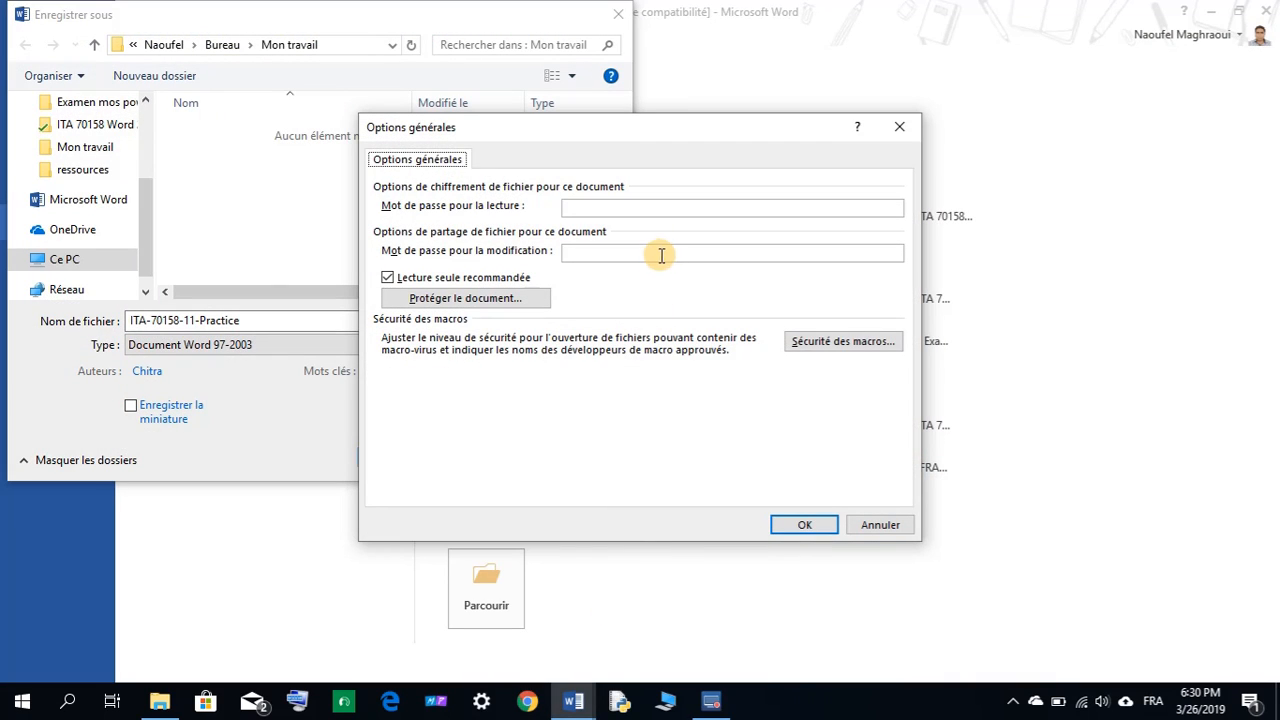
Enter a modification password in Options générales, then retype it to confirm.
click(624, 253)
text(p)
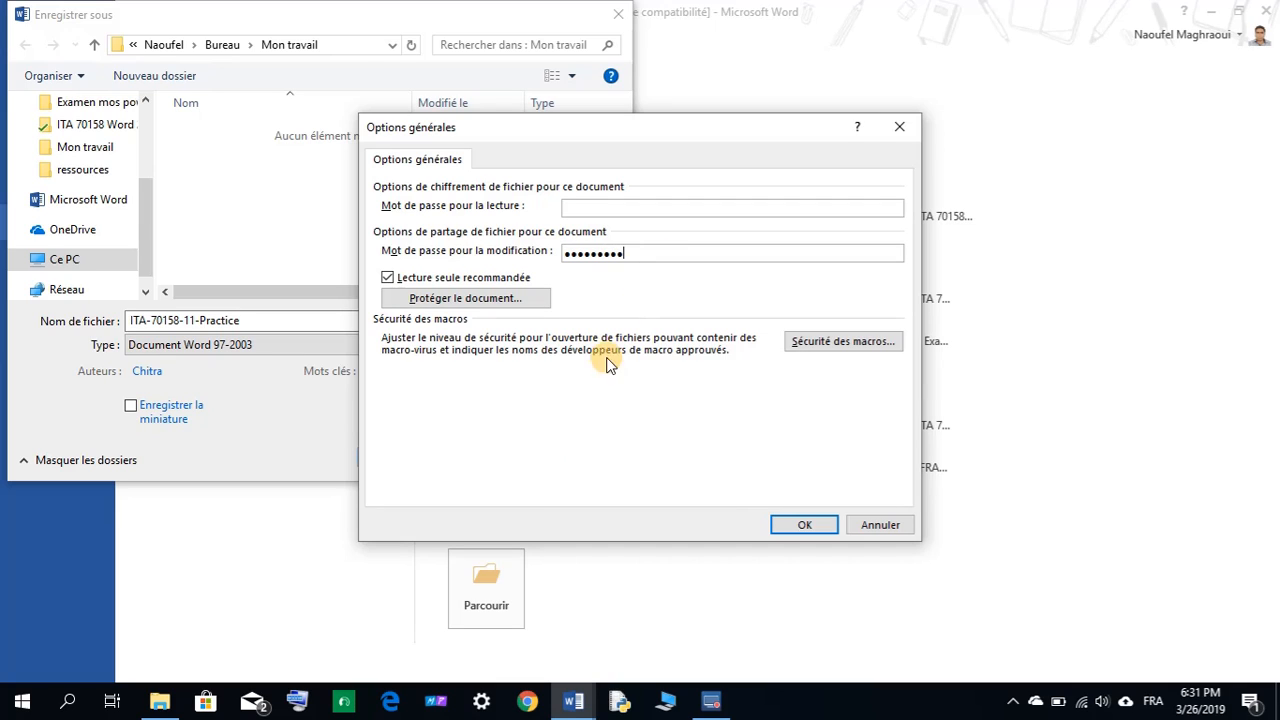
mouse_move(563, 706)
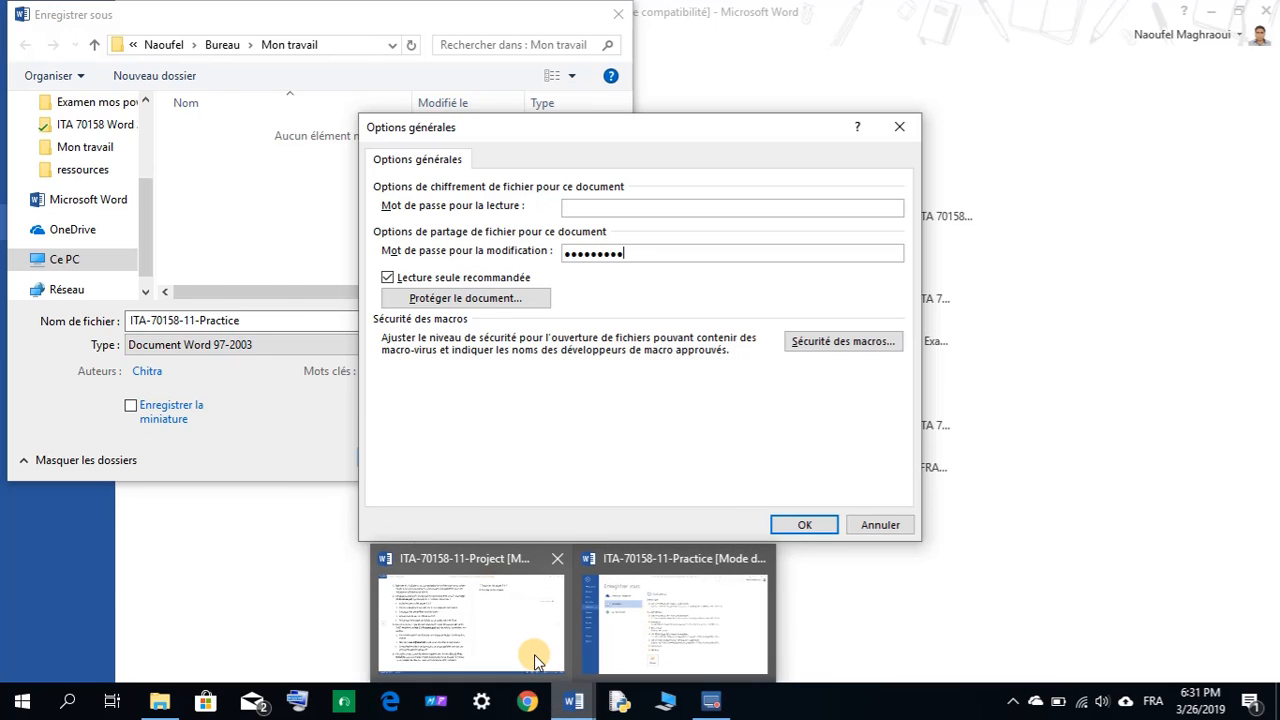
mouse_move(529, 654)
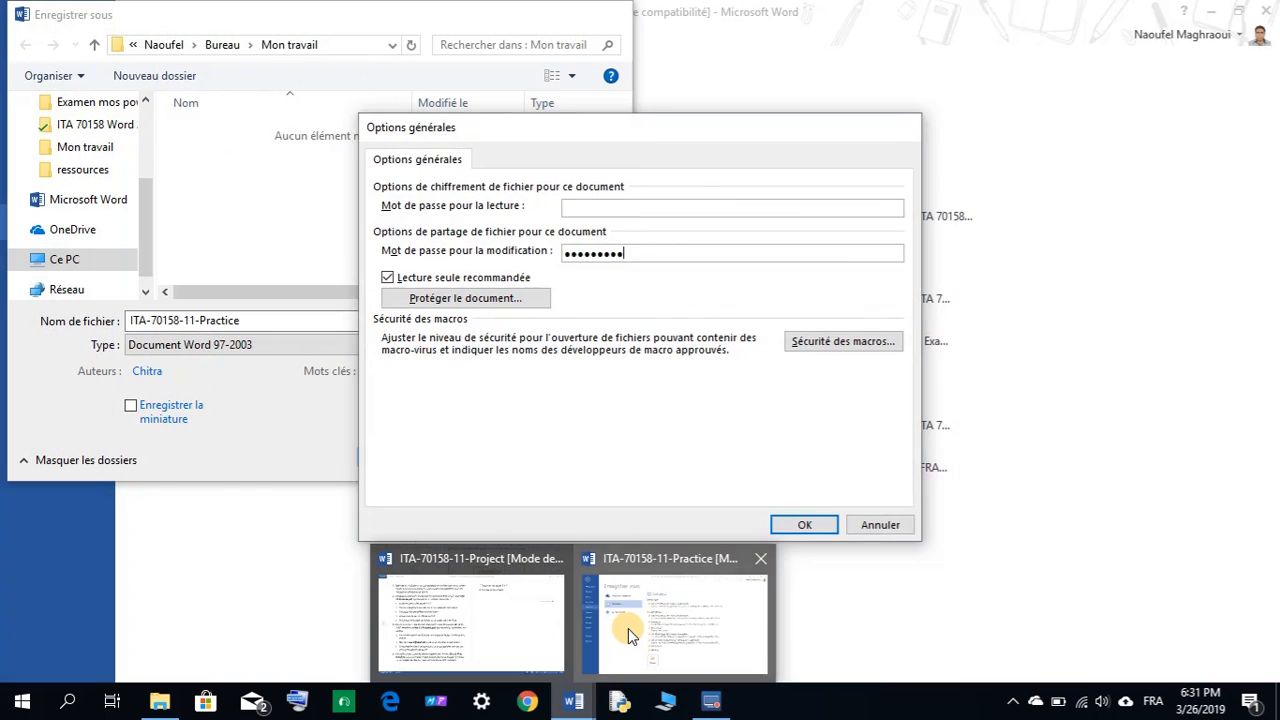
click(628, 628)
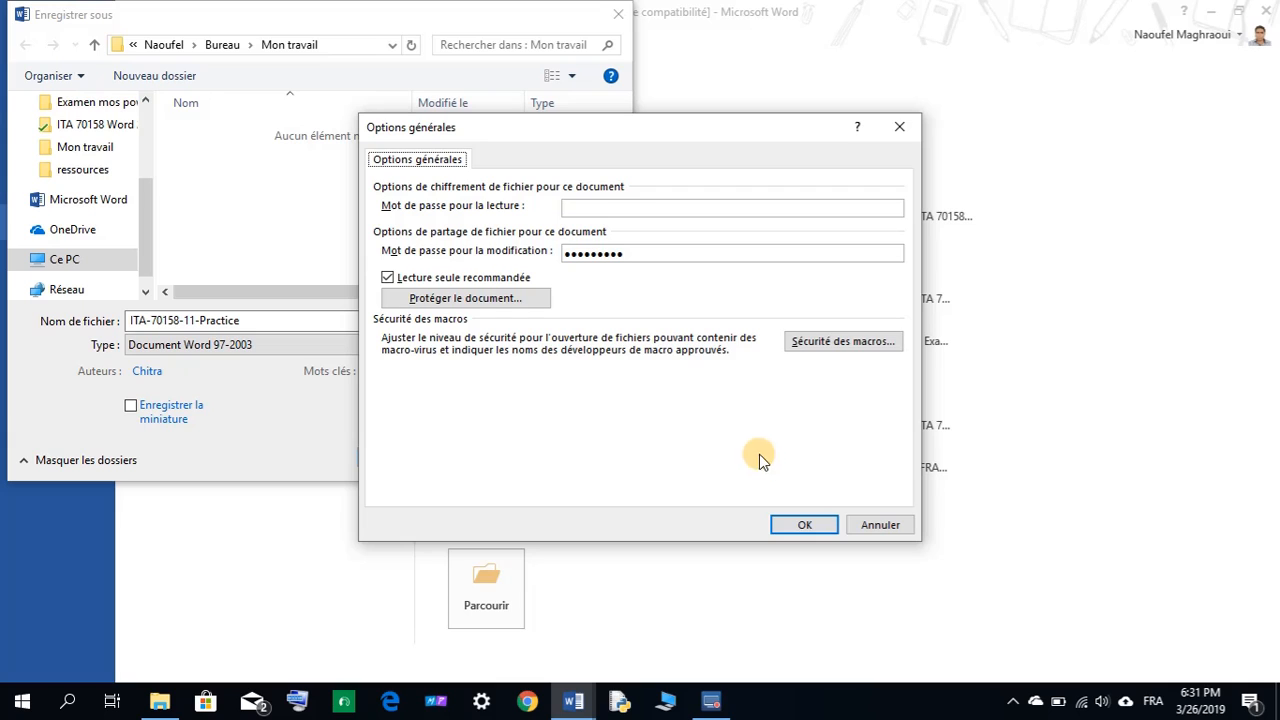
click(803, 524)
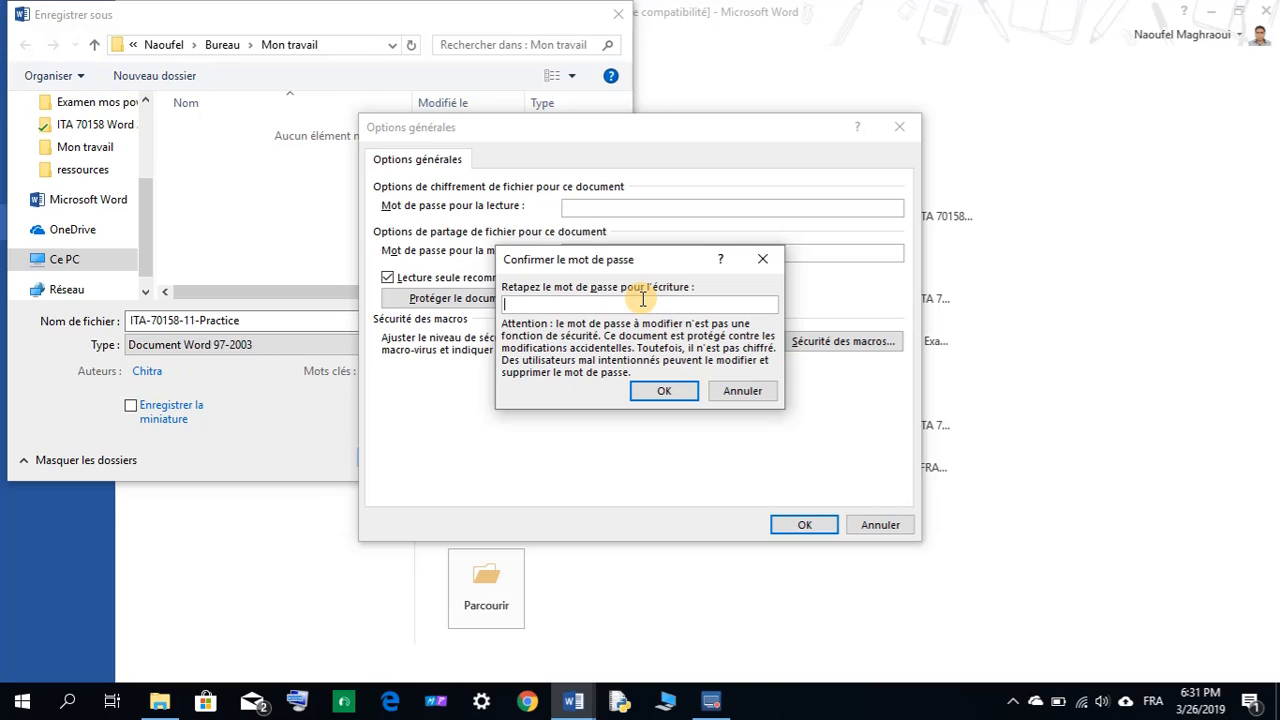
text(1)
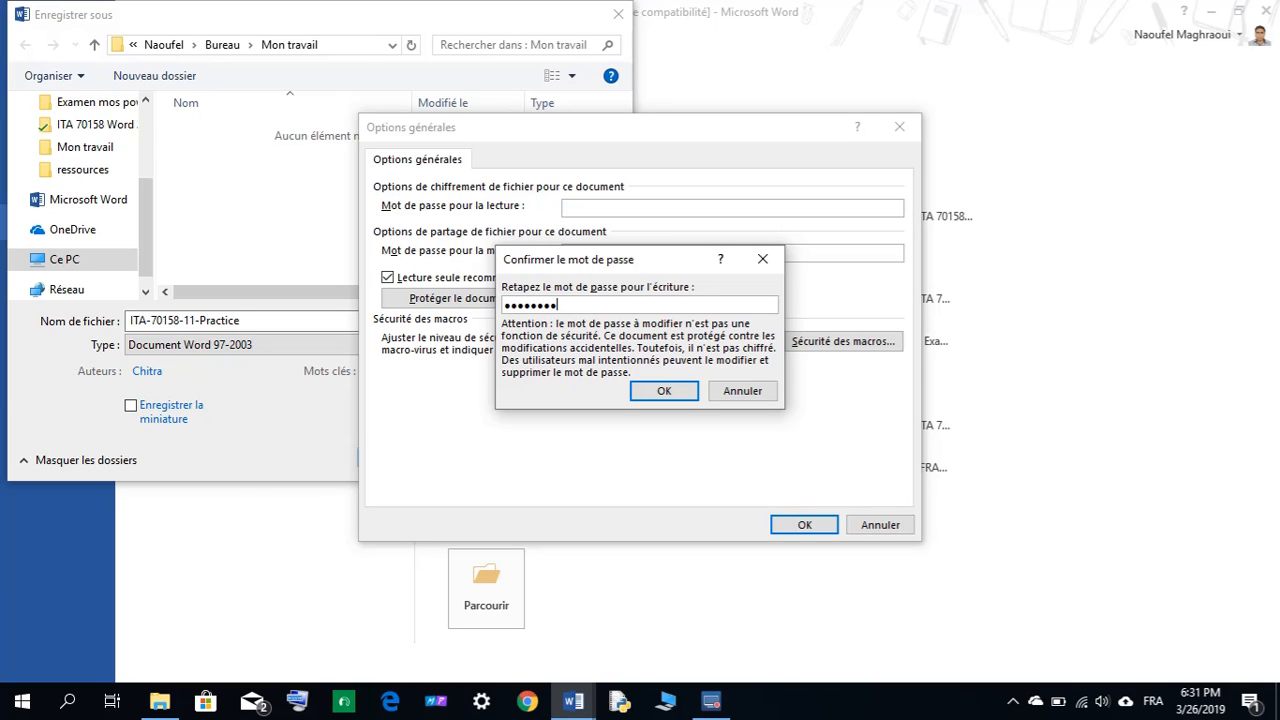
click(660, 391)
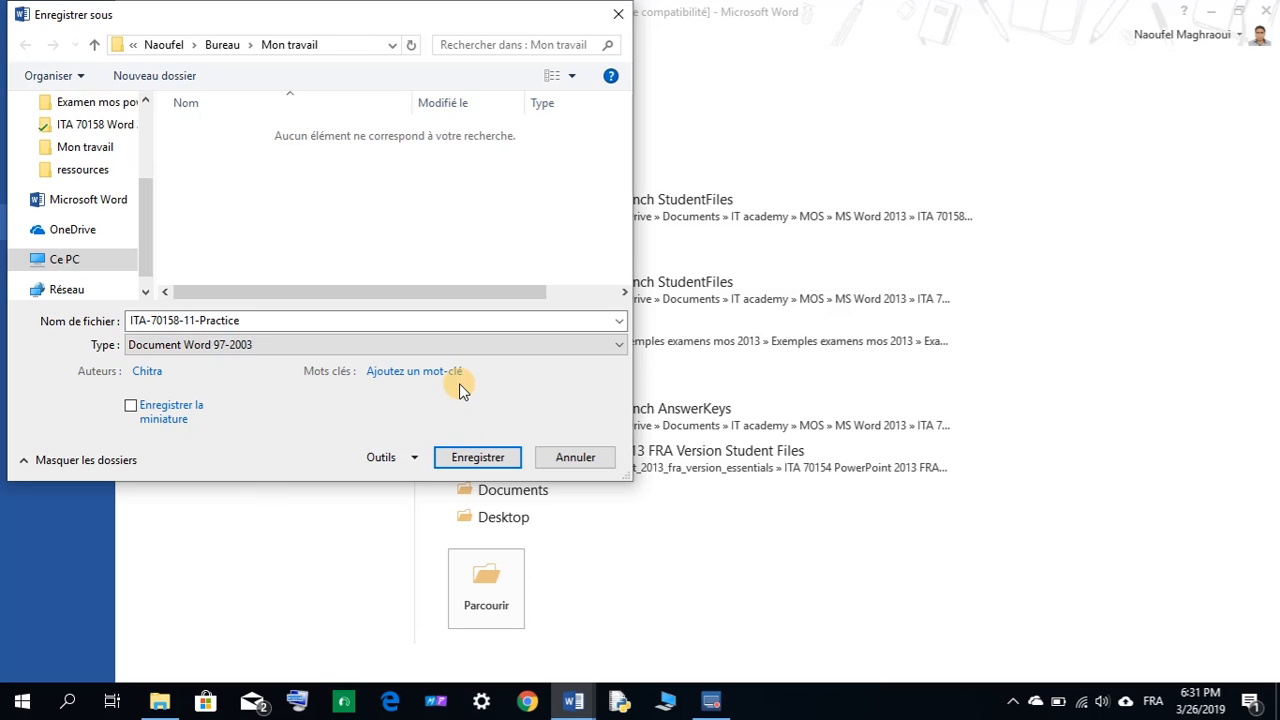
Save the Word 97-2003 copy, choosing Continuer past the shape and text-effect compatibility warnings.
click(477, 458)
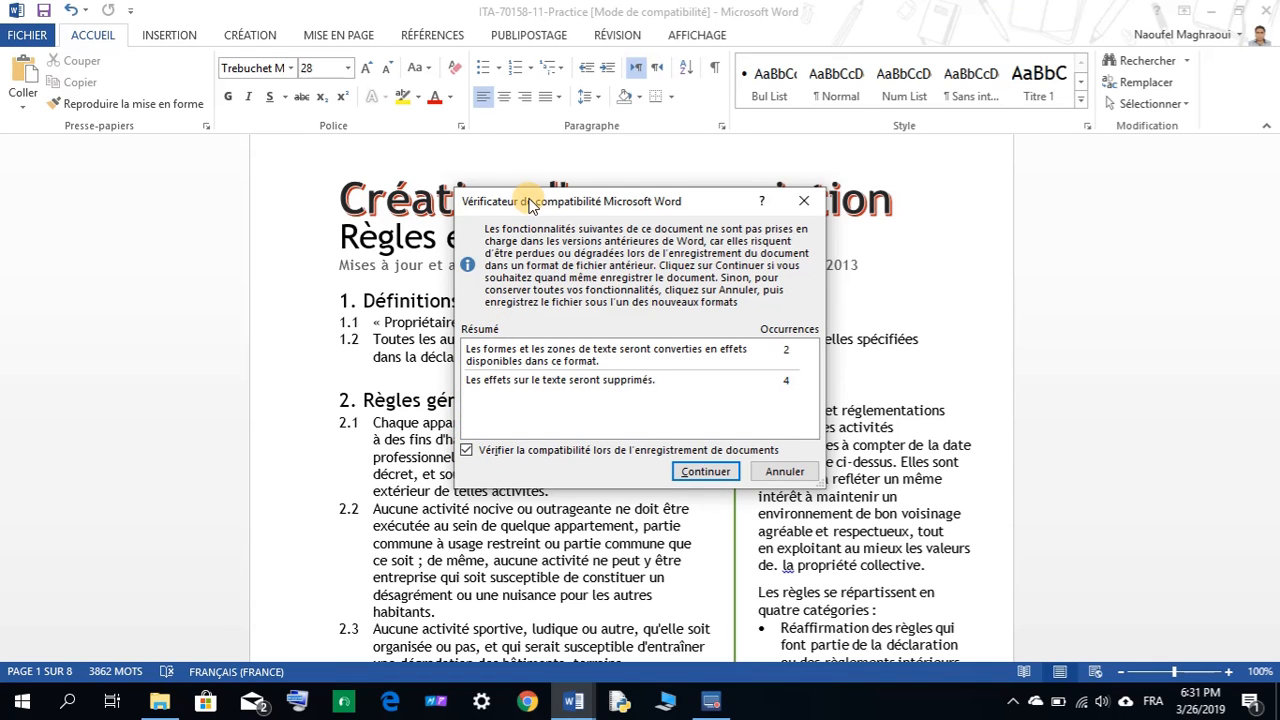
drag(528, 203, 491, 150)
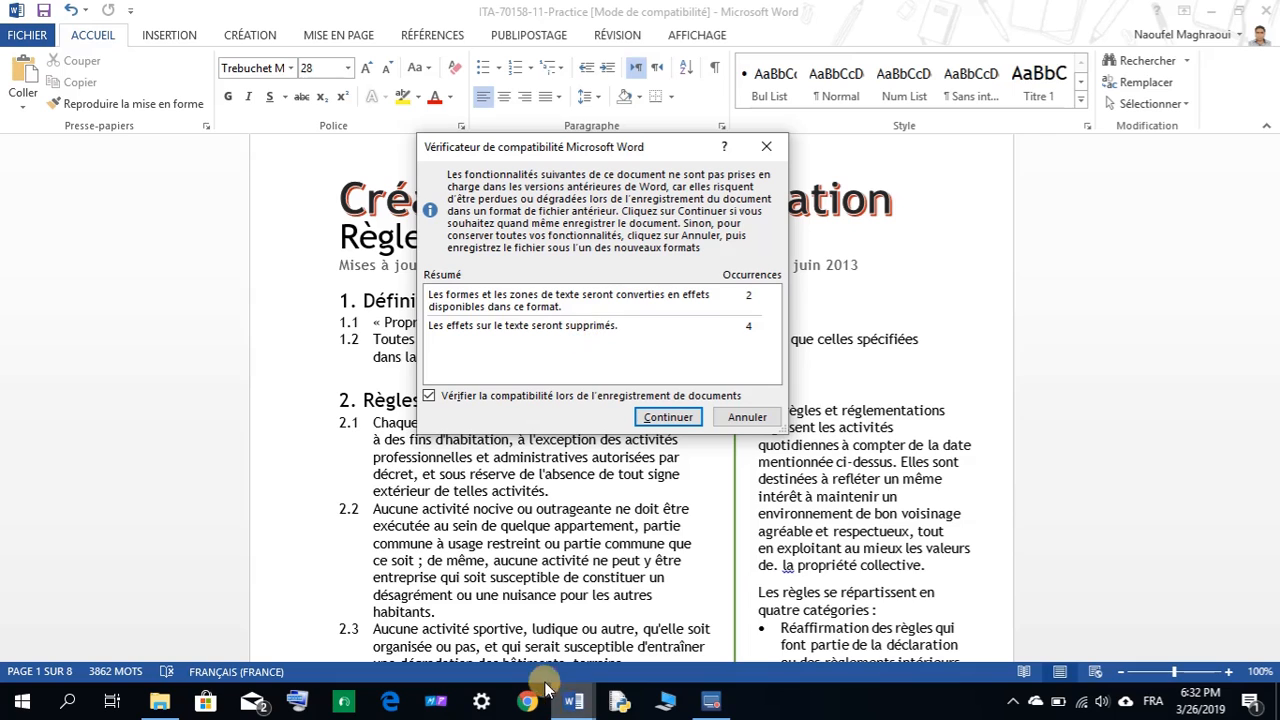
mouse_move(570, 700)
mouse_move(530, 658)
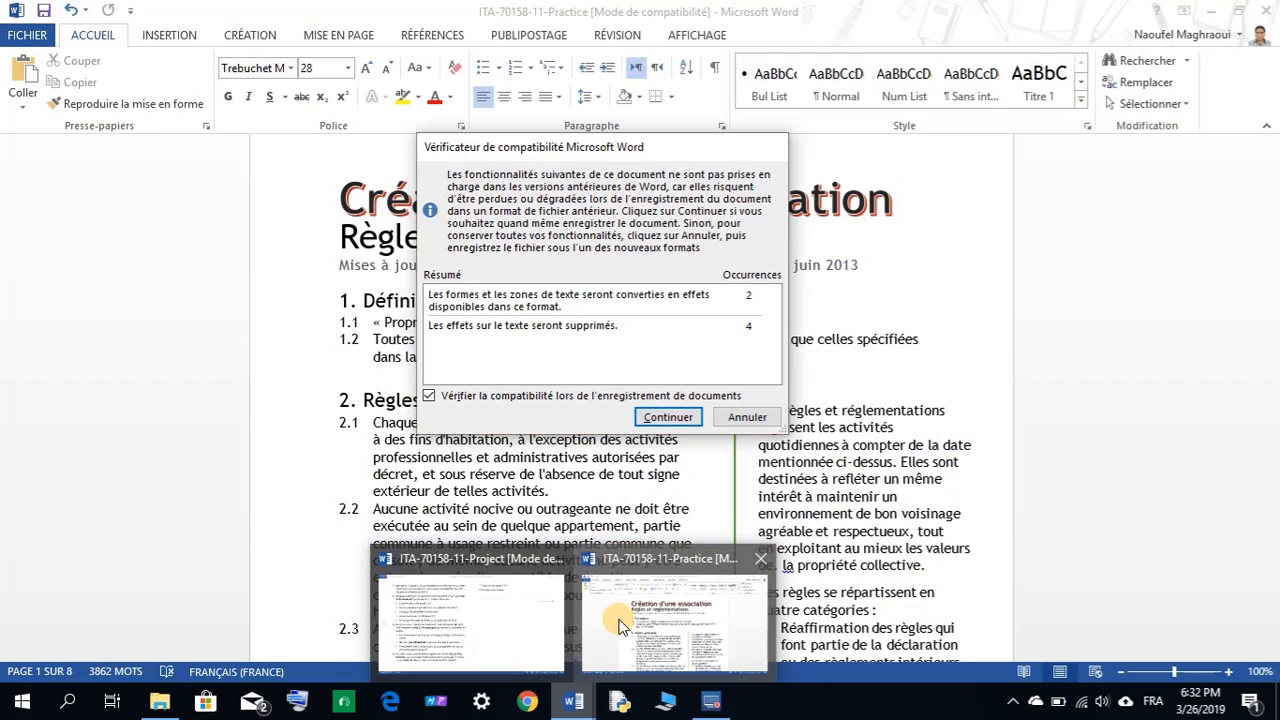
click(600, 620)
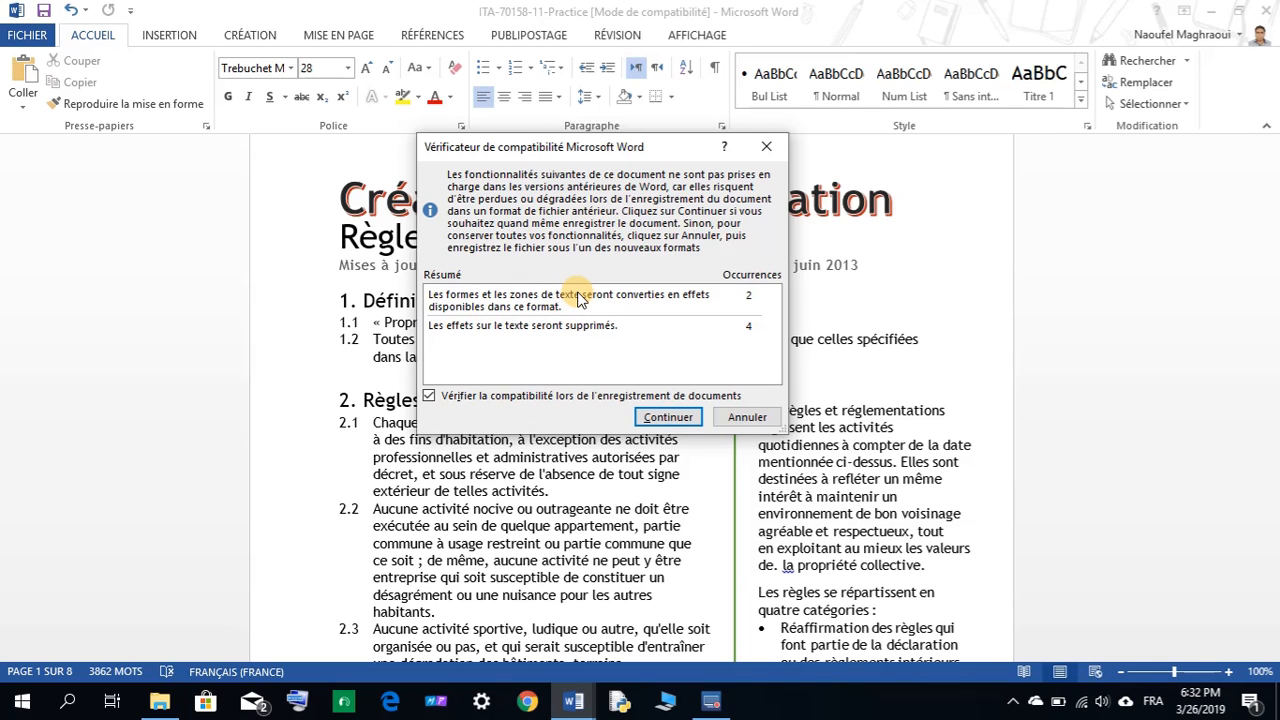
click(668, 416)
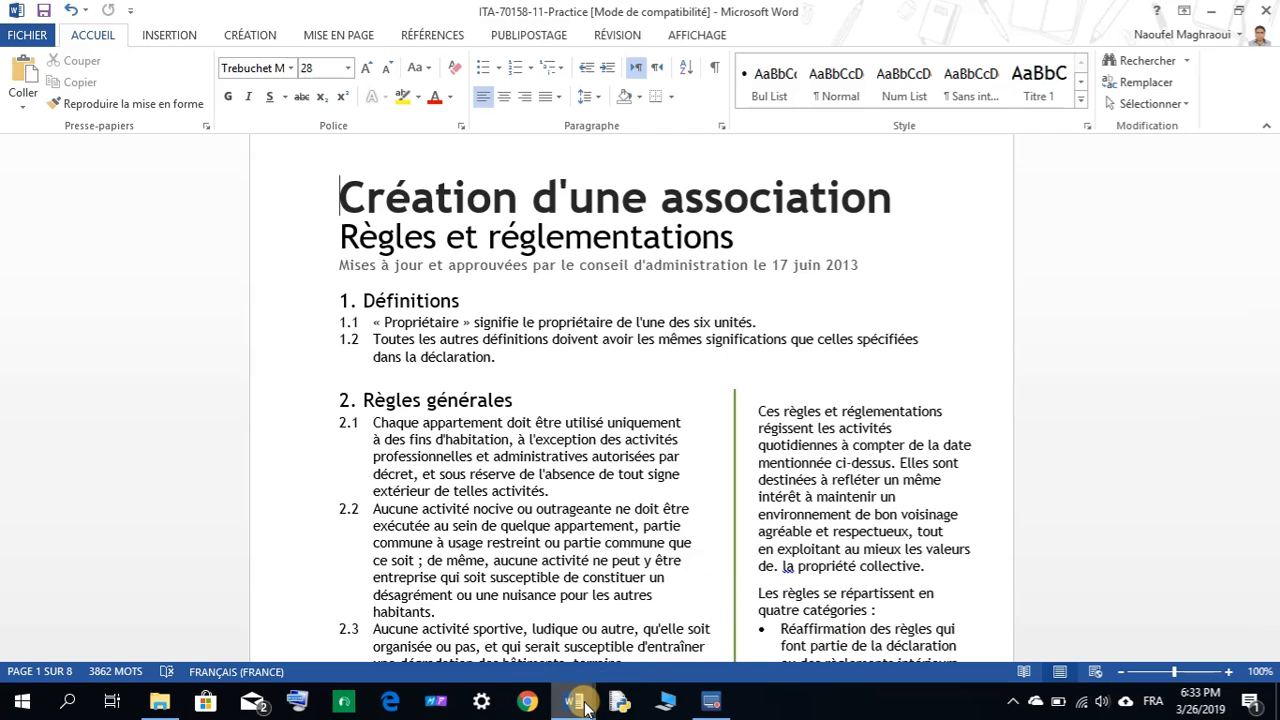
Glance at the project instructions, then close the Practice document window.
mouse_move(585, 708)
click(505, 600)
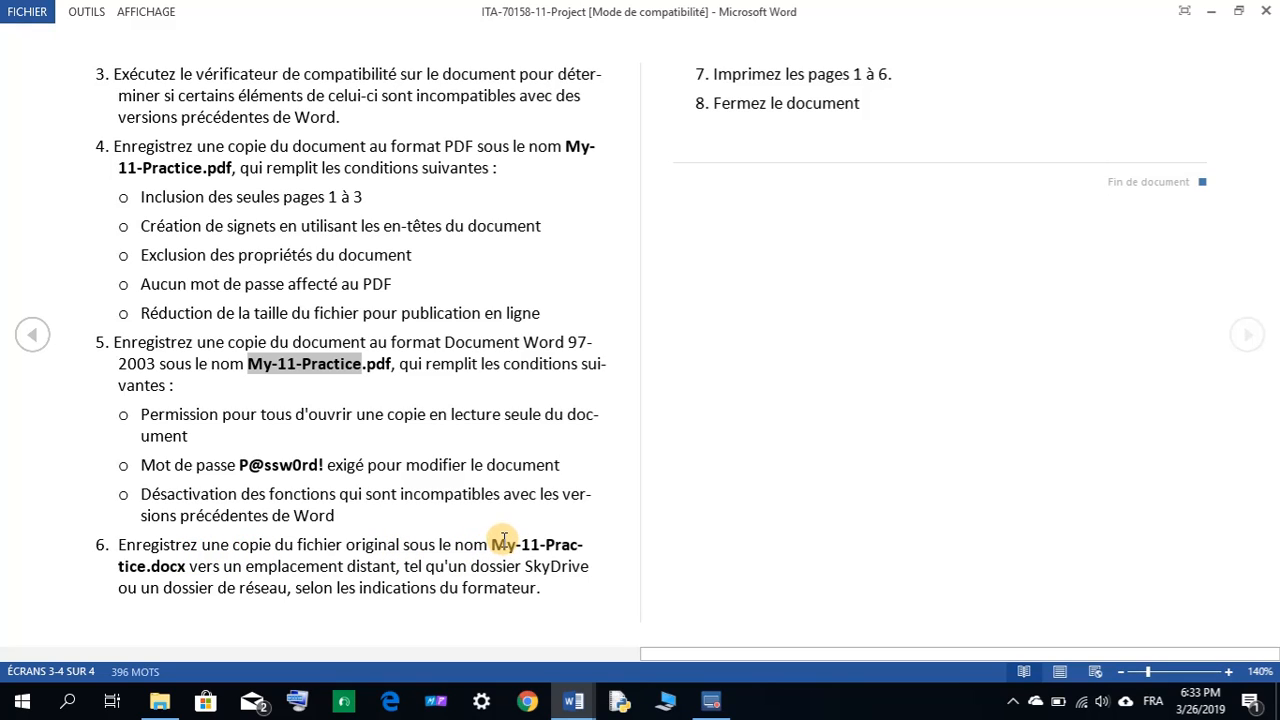
mouse_move(582, 692)
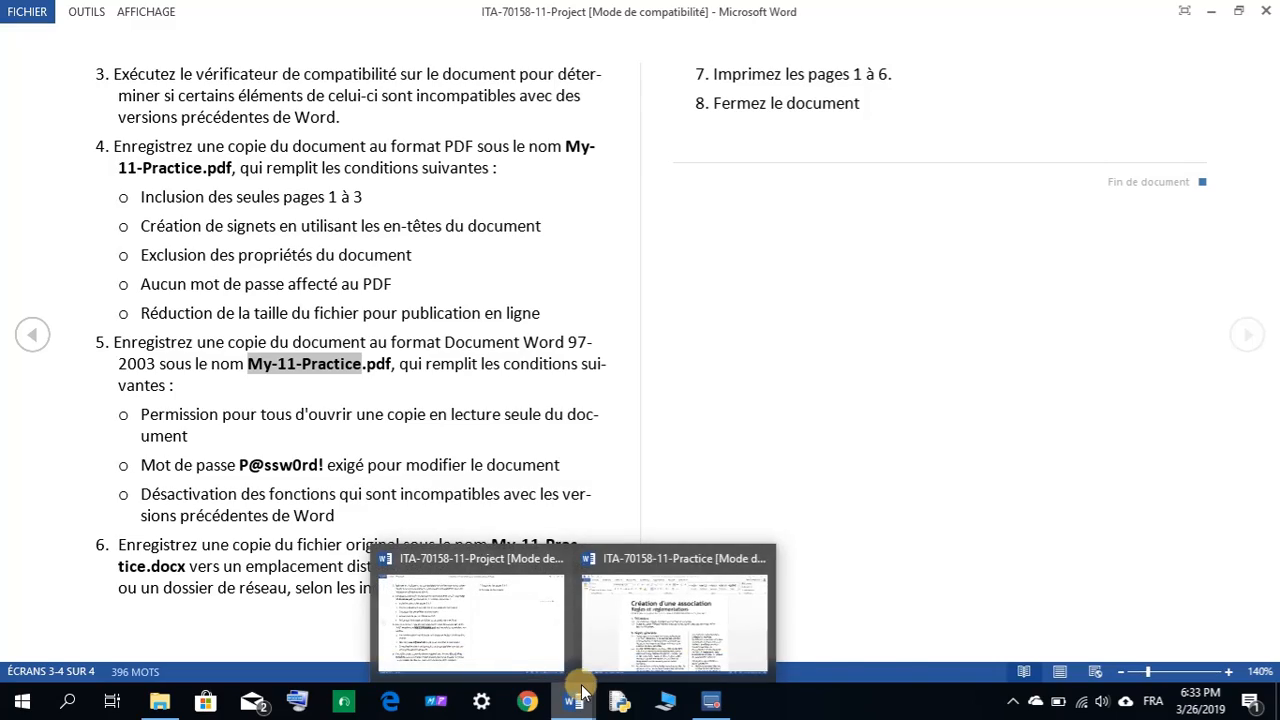
click(608, 645)
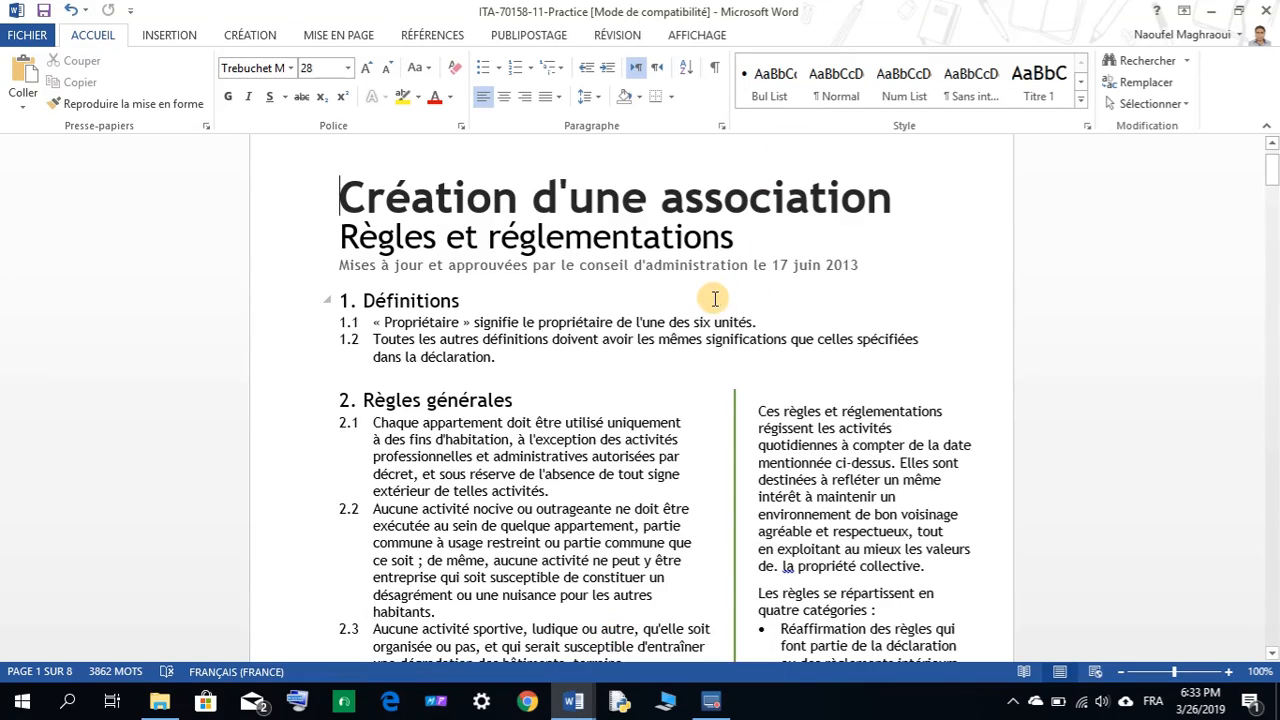
scroll(705, 295, down, 7)
scroll(690, 292, down, 1)
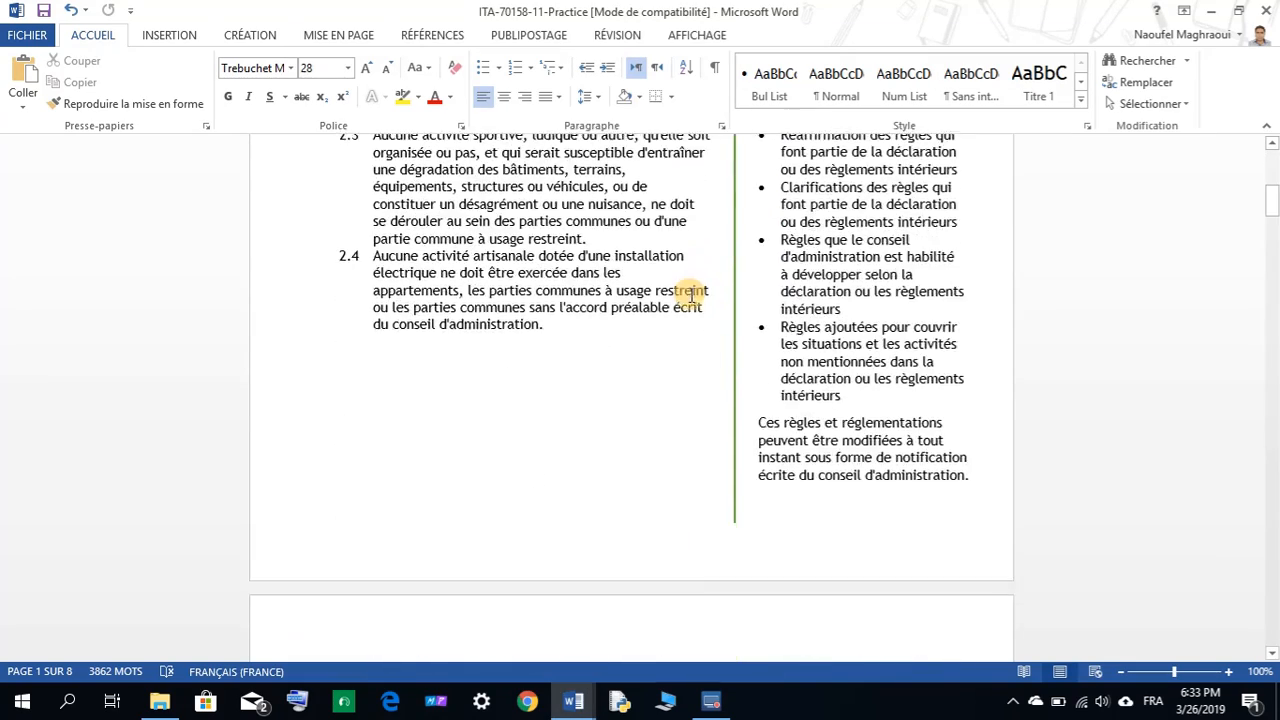
scroll(670, 290, up, 10)
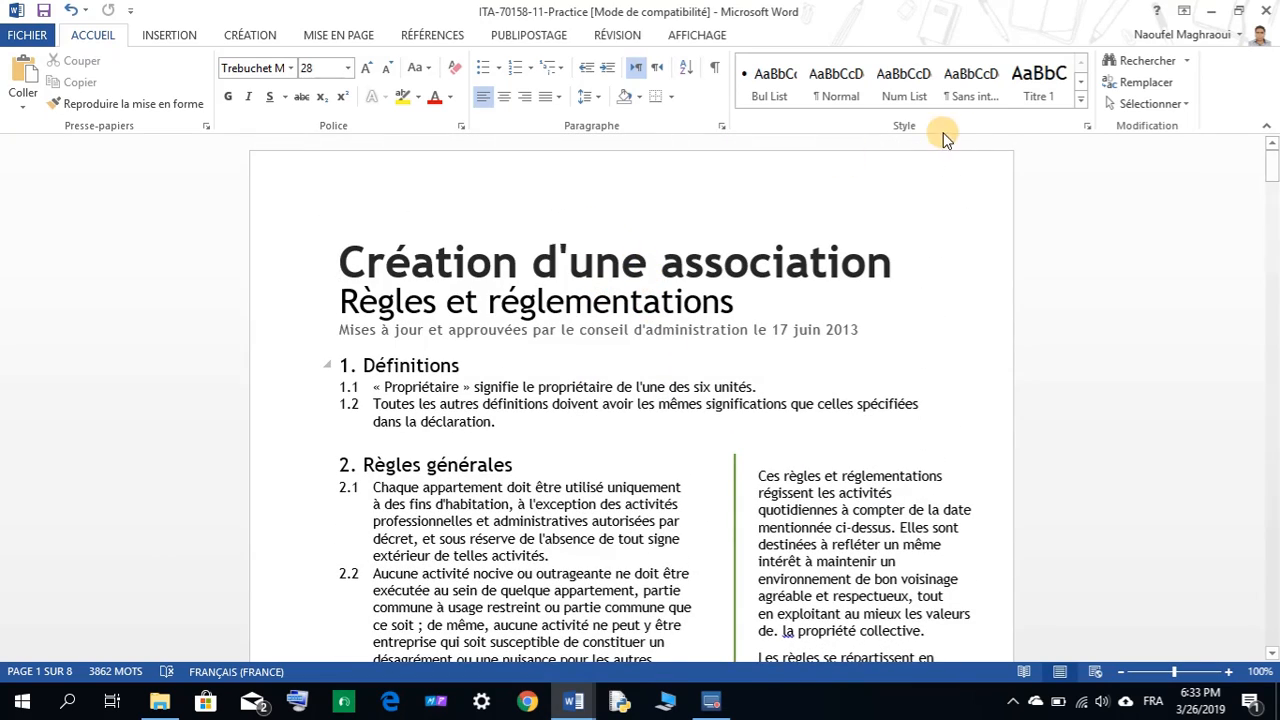
click(1270, 10)
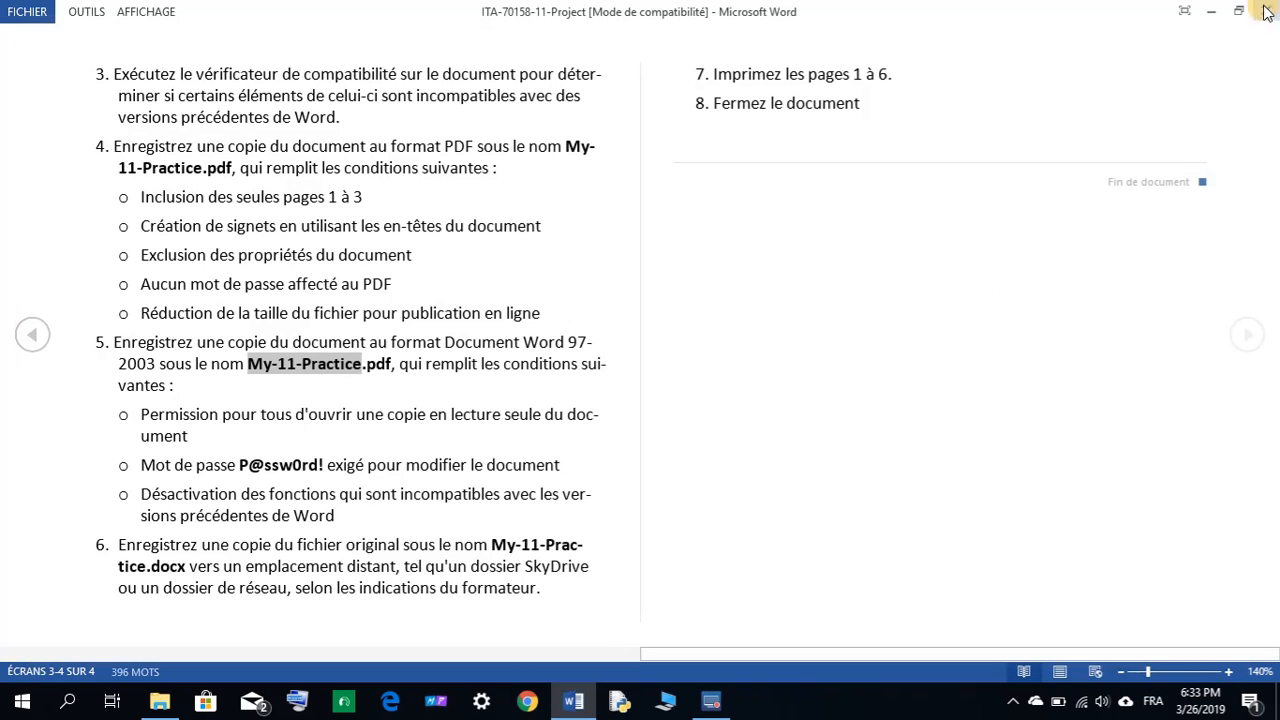
Reopen ITA-70158-11-Project and ITA-70158-11-Practice from the StudentFiles folder.
click(158, 703)
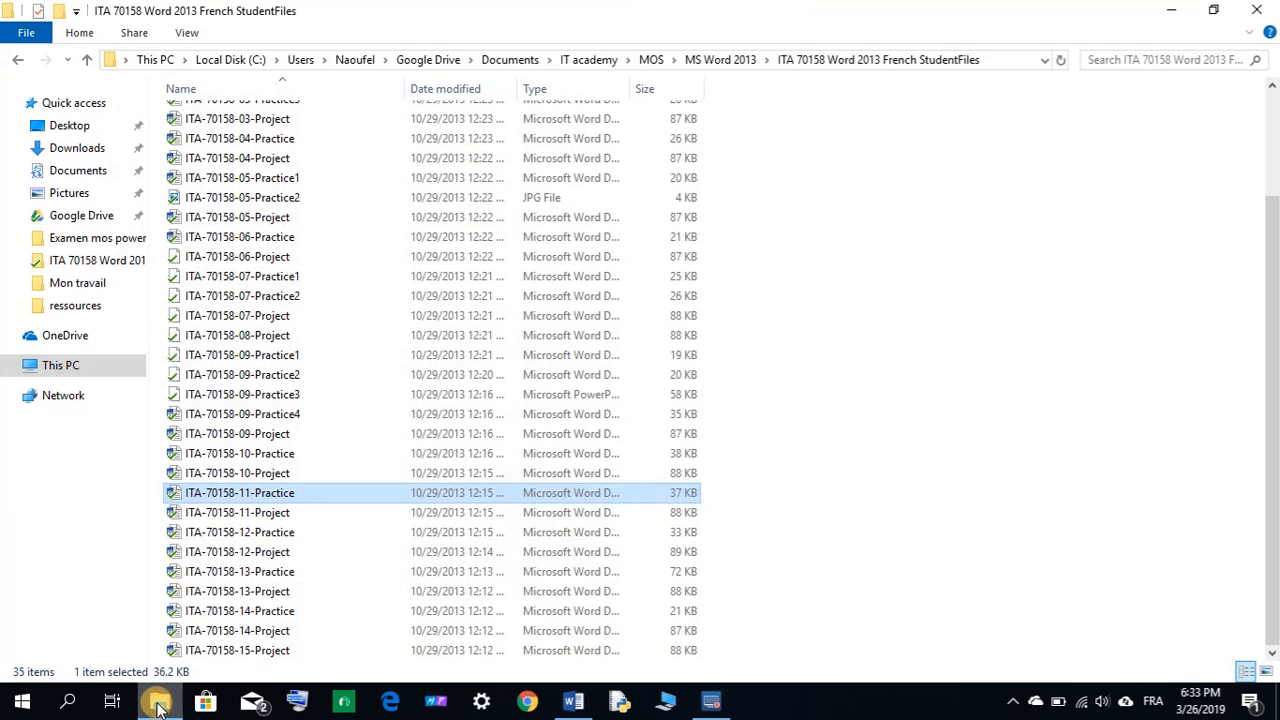
double_click(247, 513)
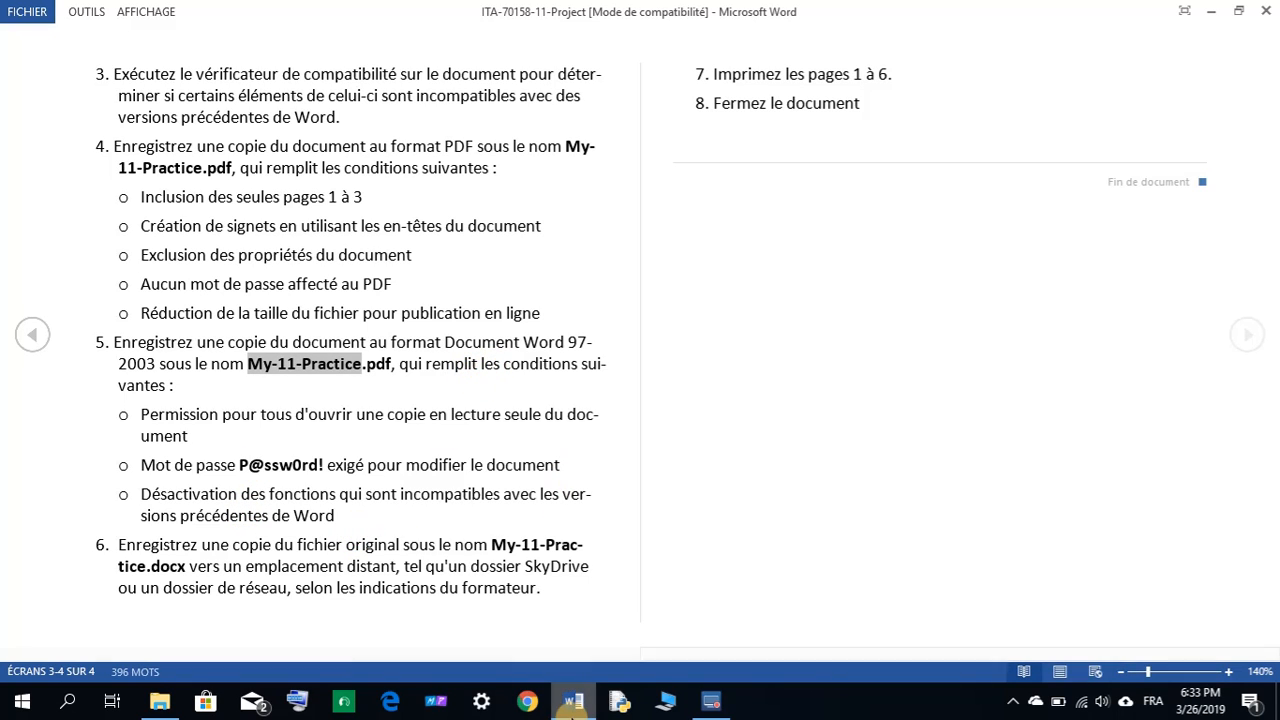
click(166, 702)
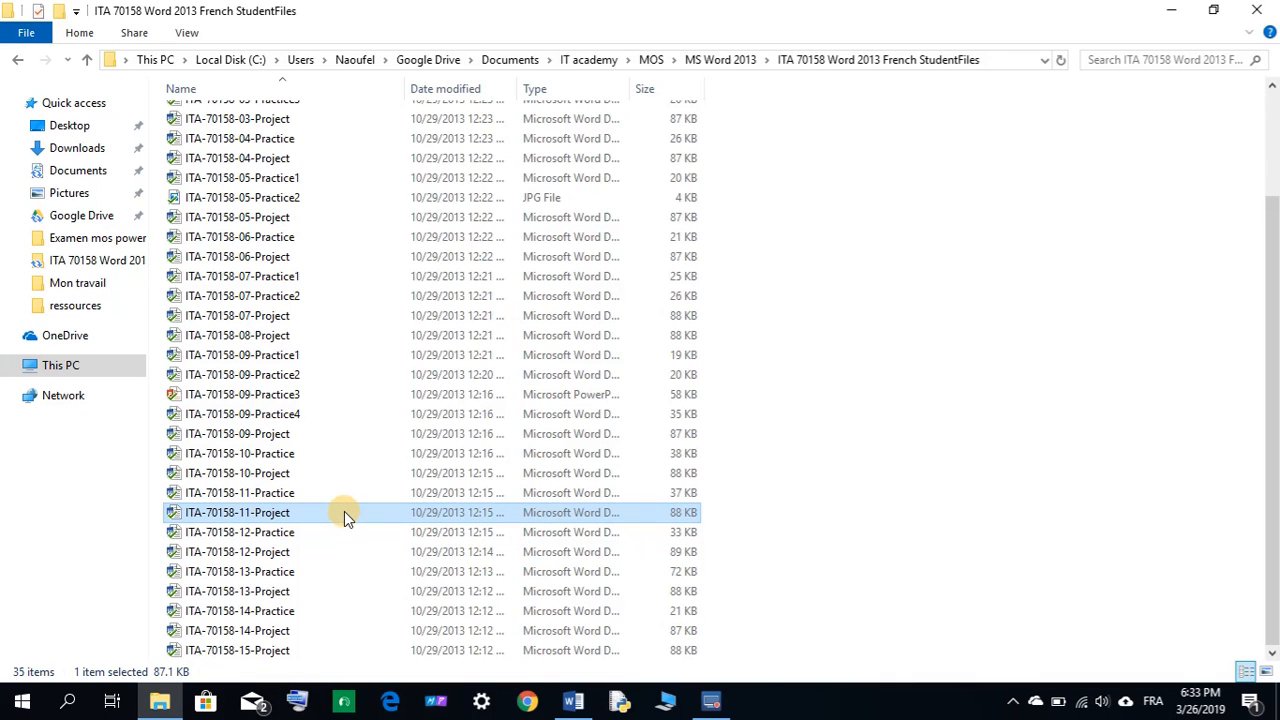
double_click(294, 516)
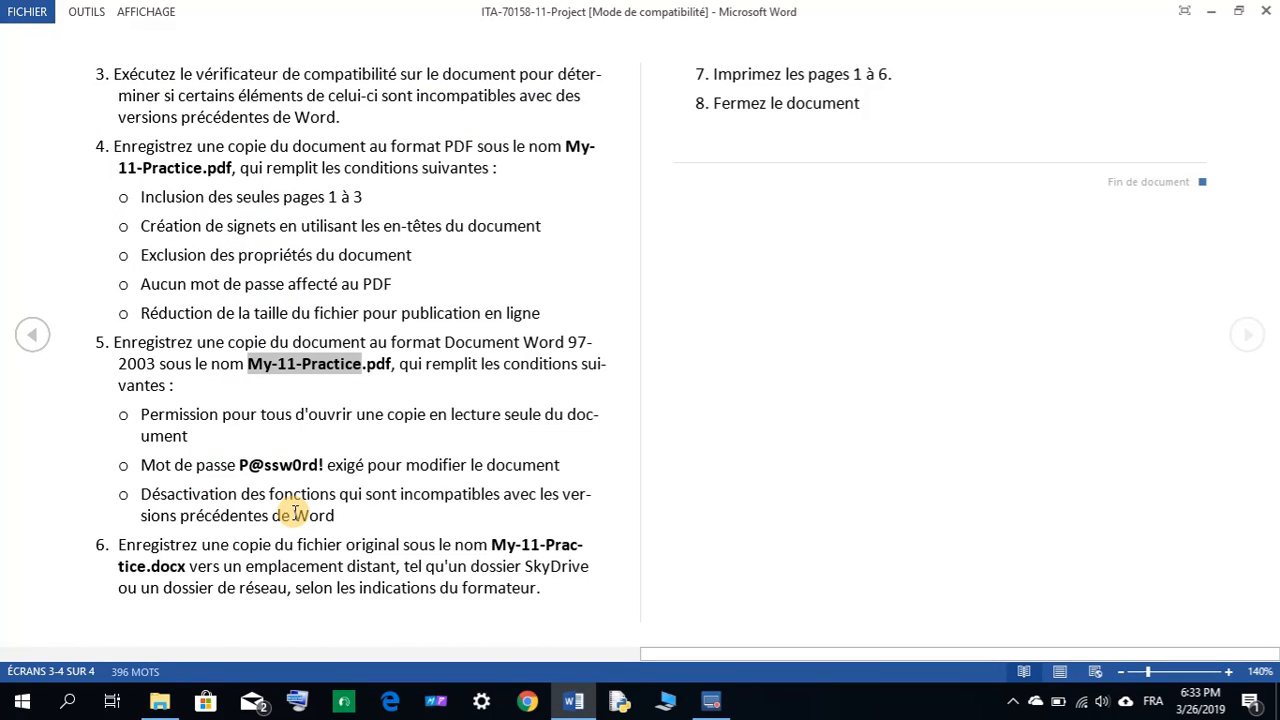
click(160, 700)
click(265, 495)
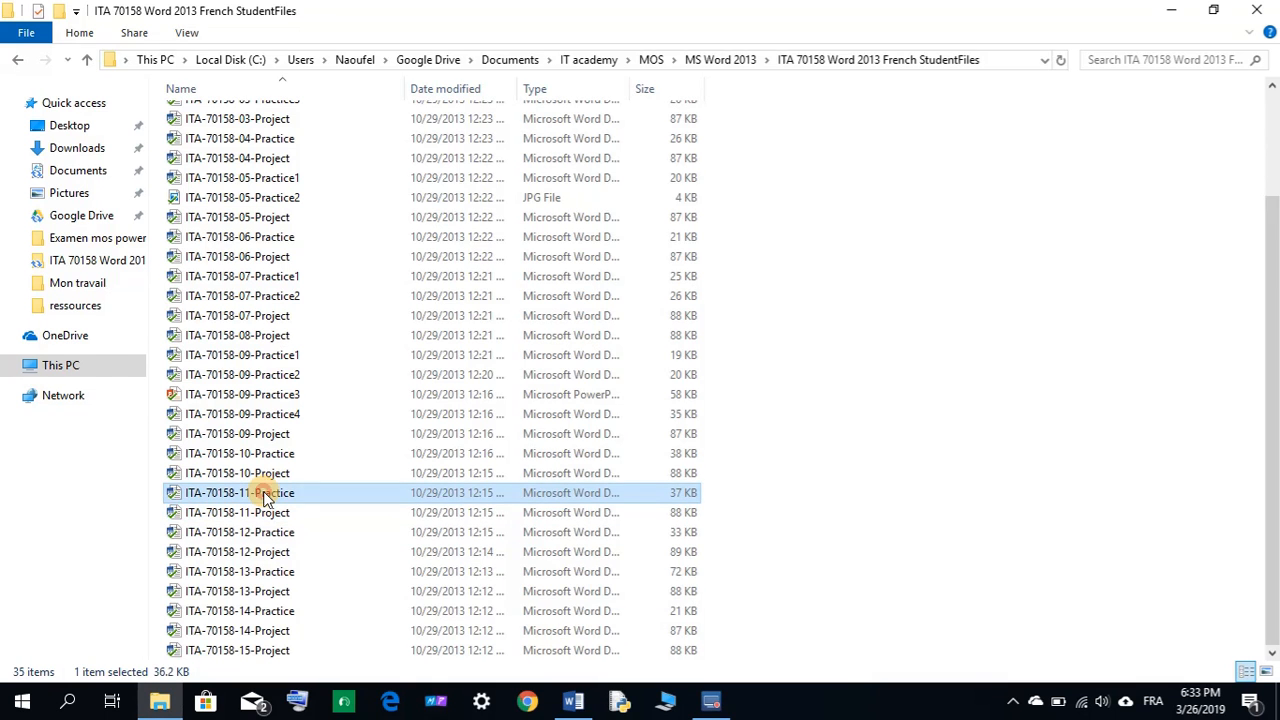
double_click(265, 495)
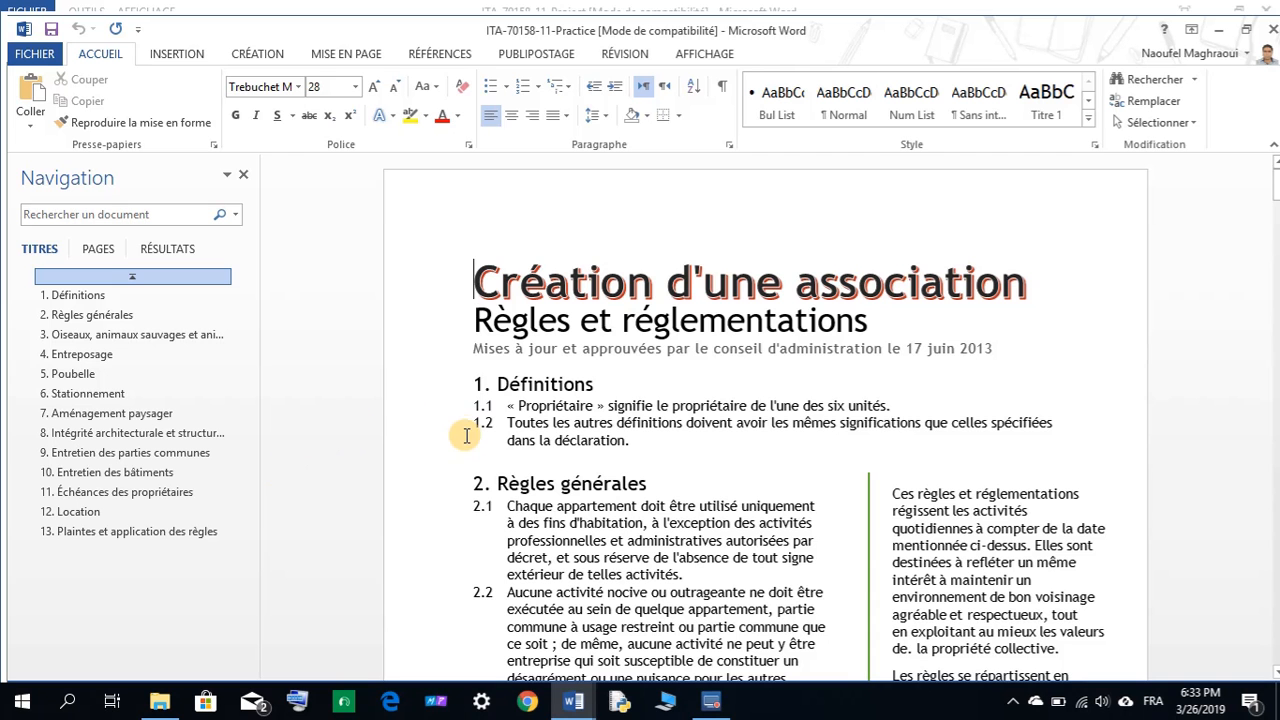
Close the navigation pane and run the Compatibility Checker from the Info page.
click(243, 174)
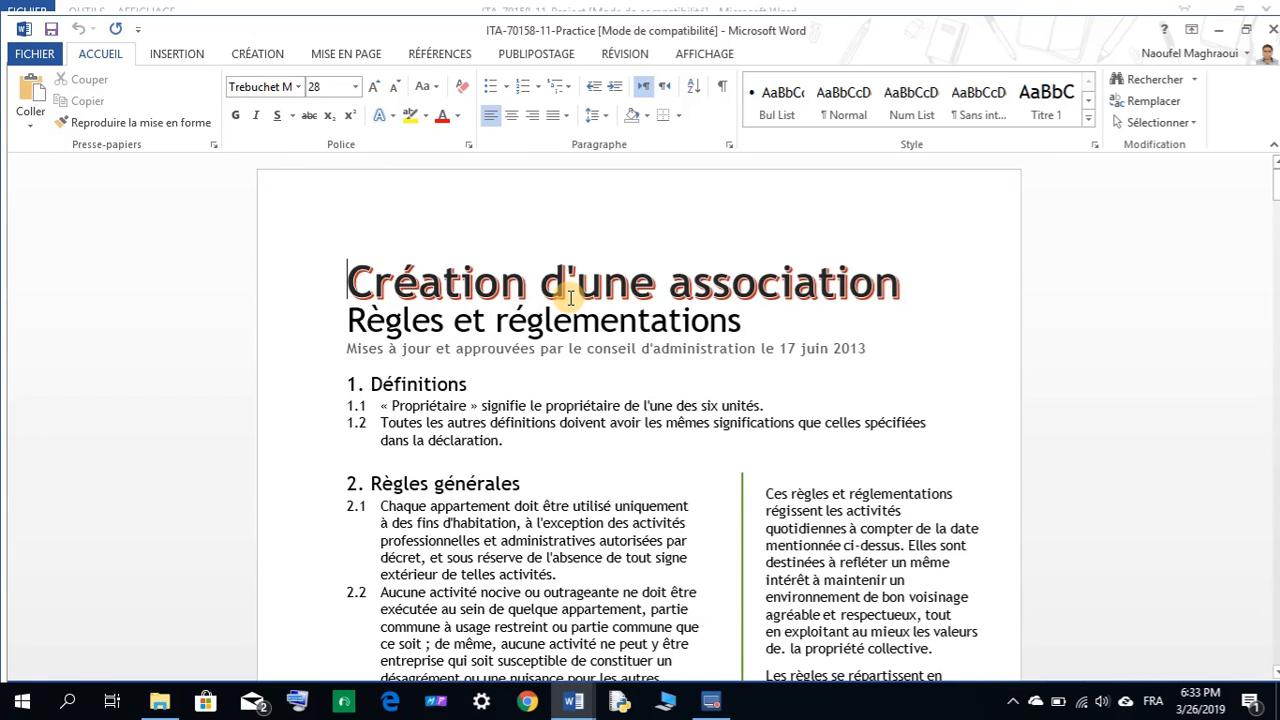
click(36, 55)
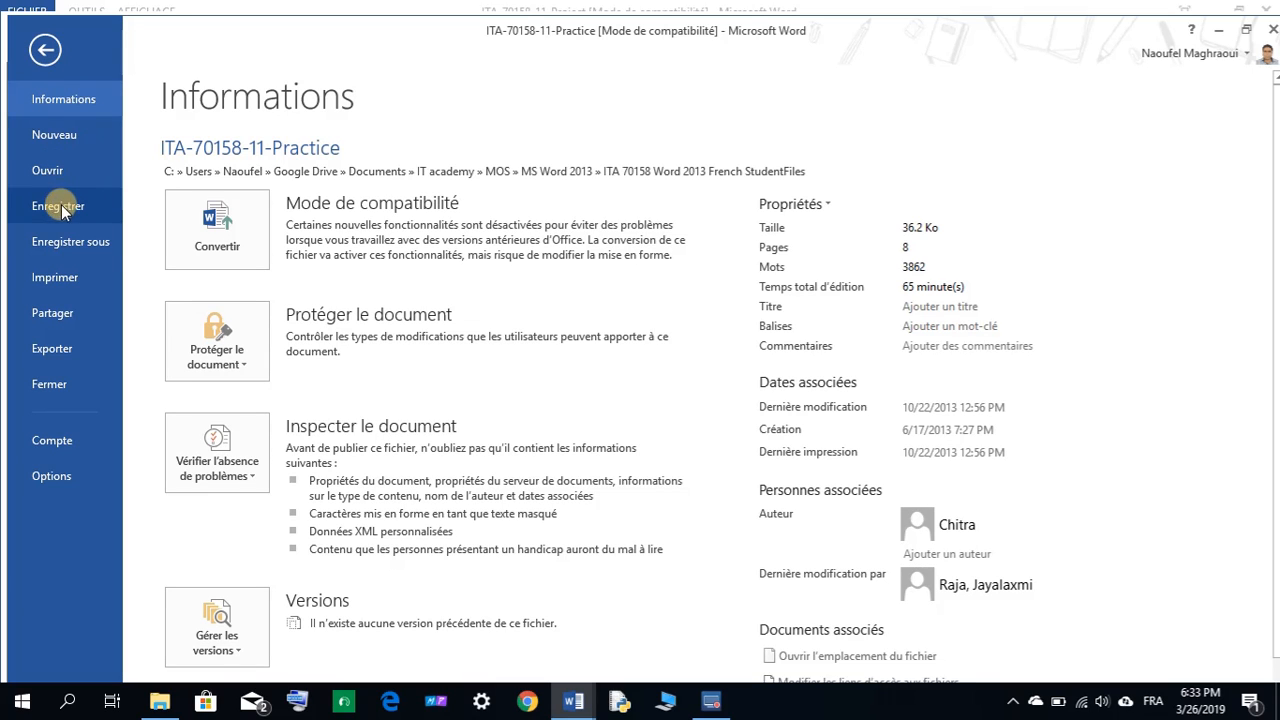
click(250, 478)
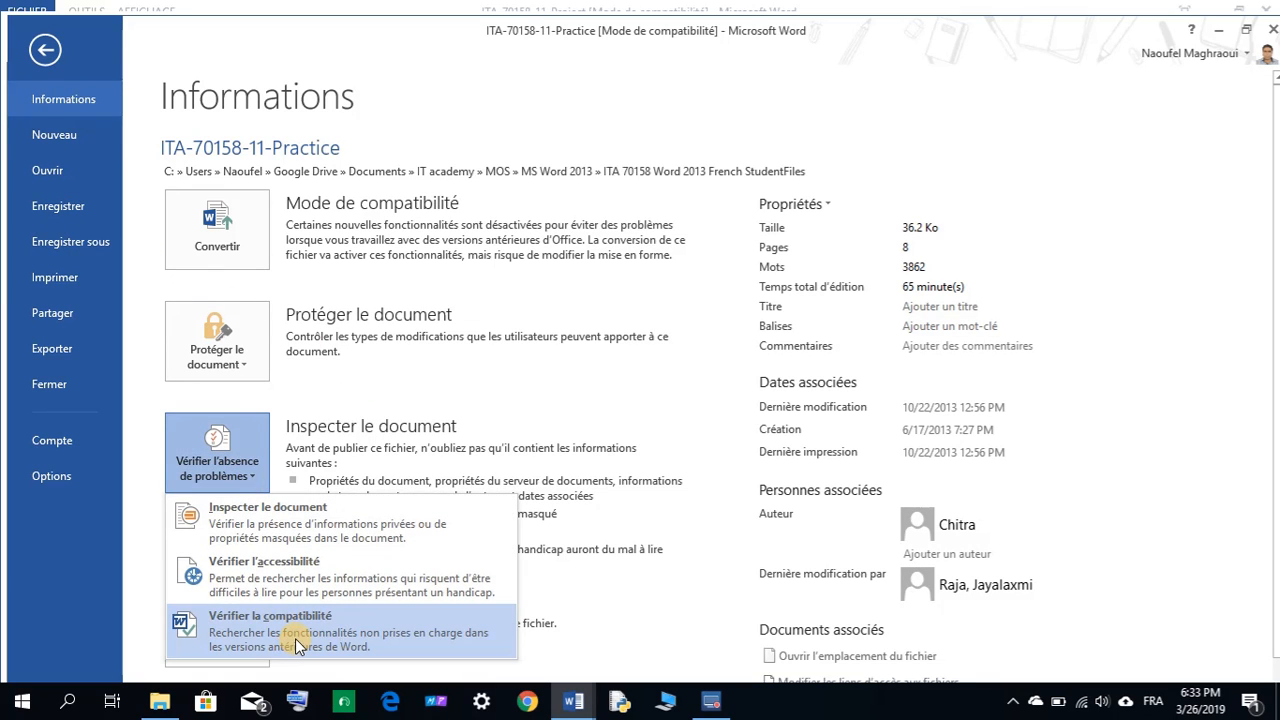
click(451, 641)
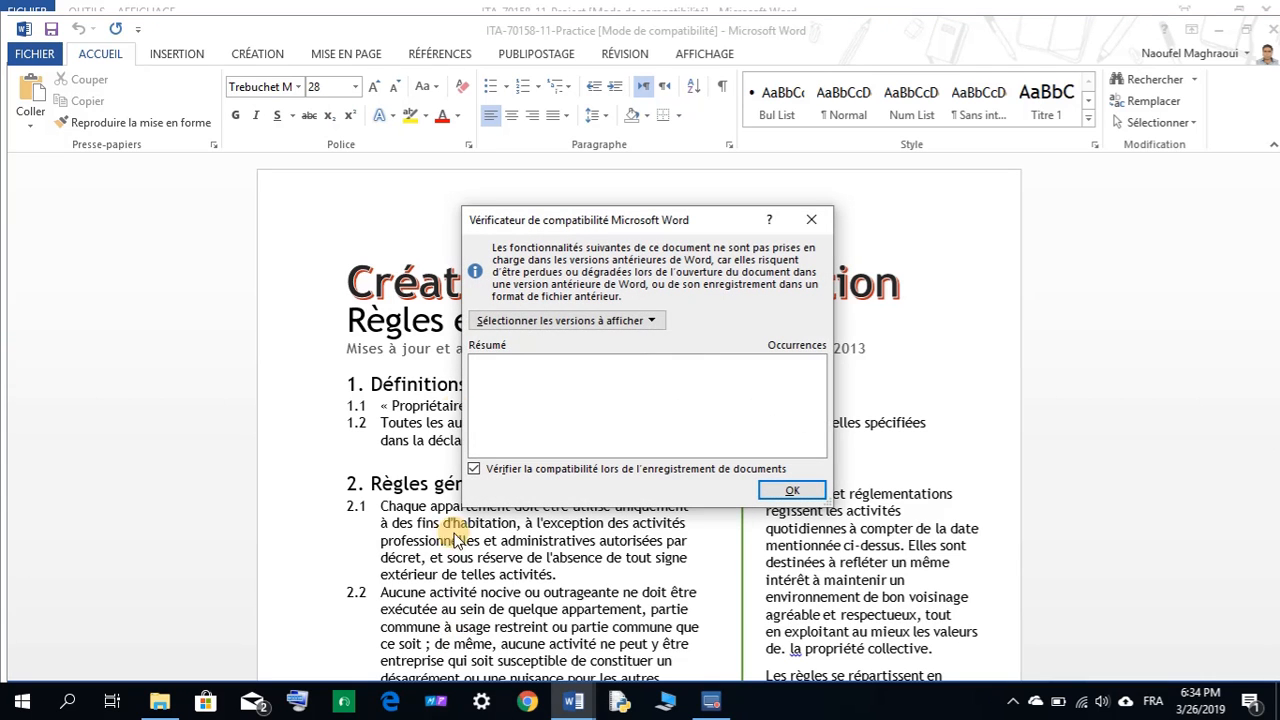
Toggle the versions to check between Word 97-2003, Word 2007 and Word 2010.
click(652, 323)
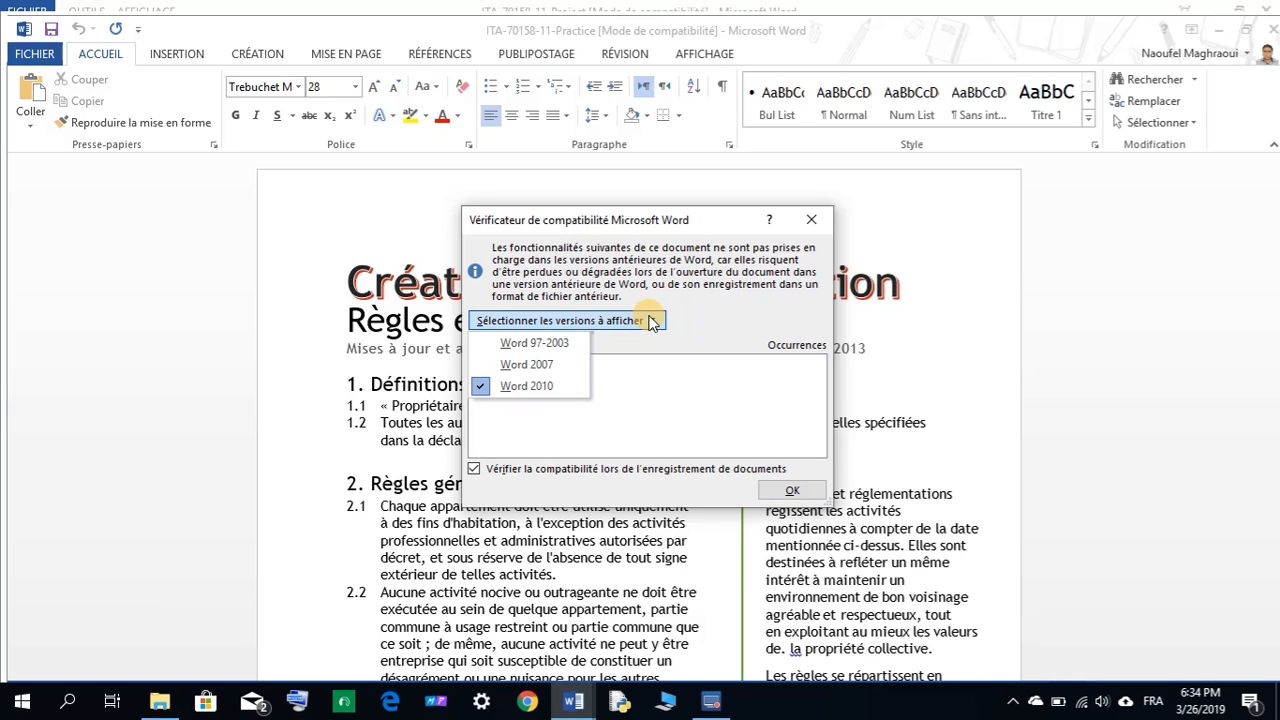
click(652, 322)
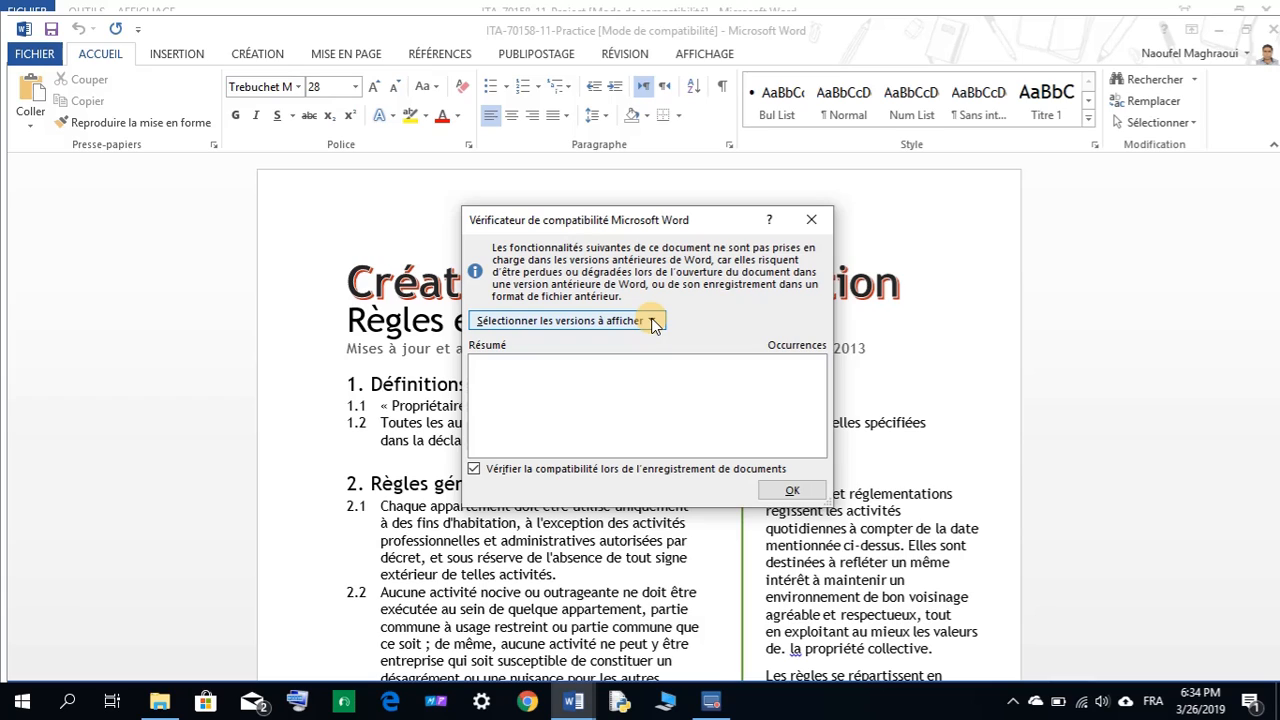
click(652, 322)
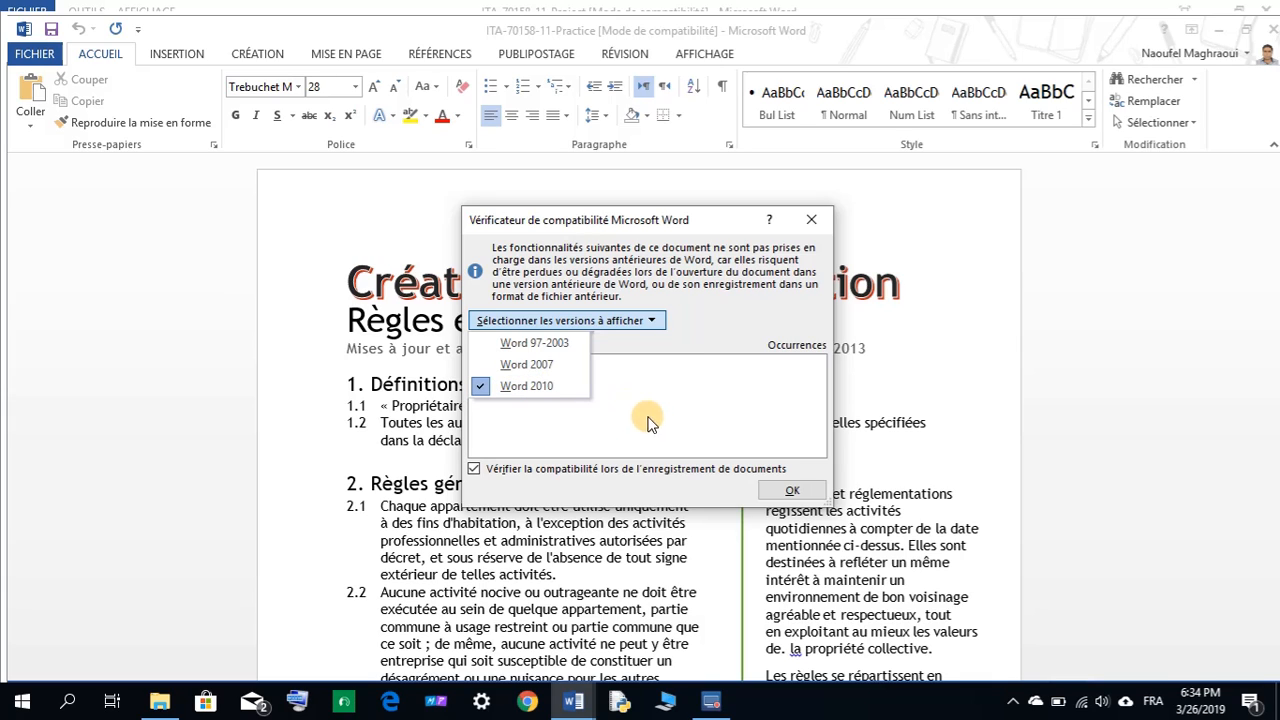
click(526, 342)
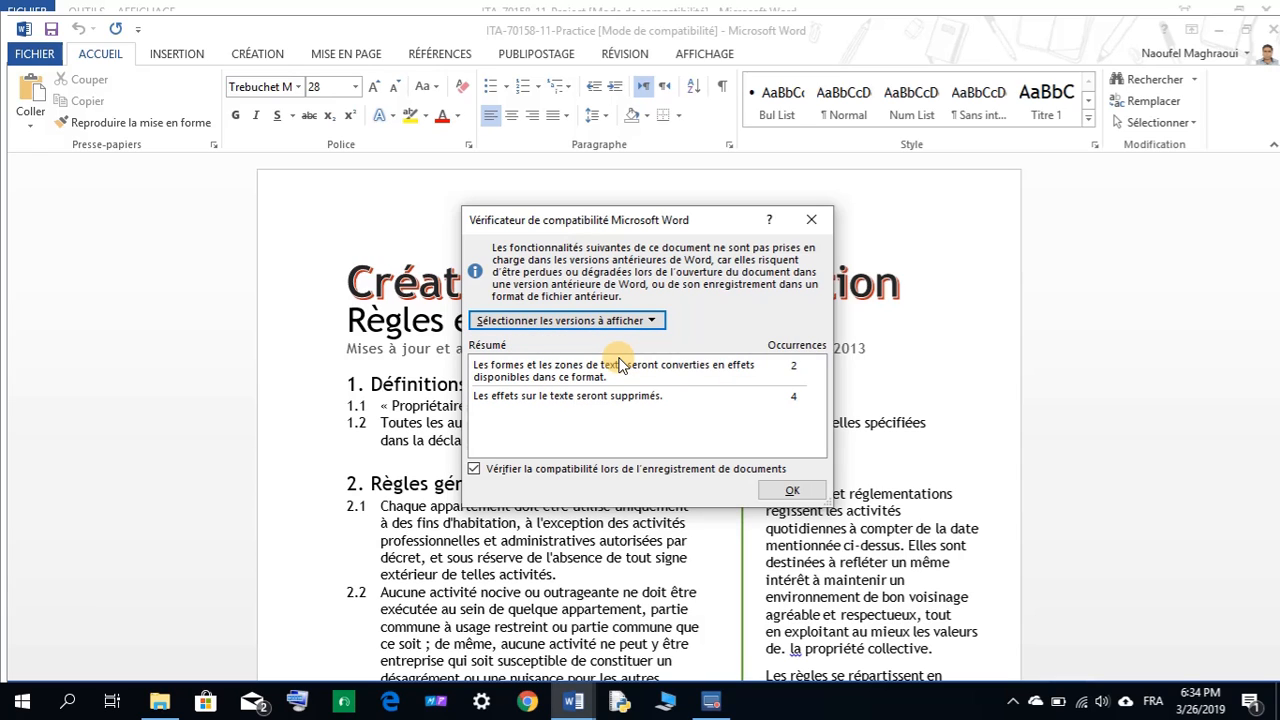
click(648, 320)
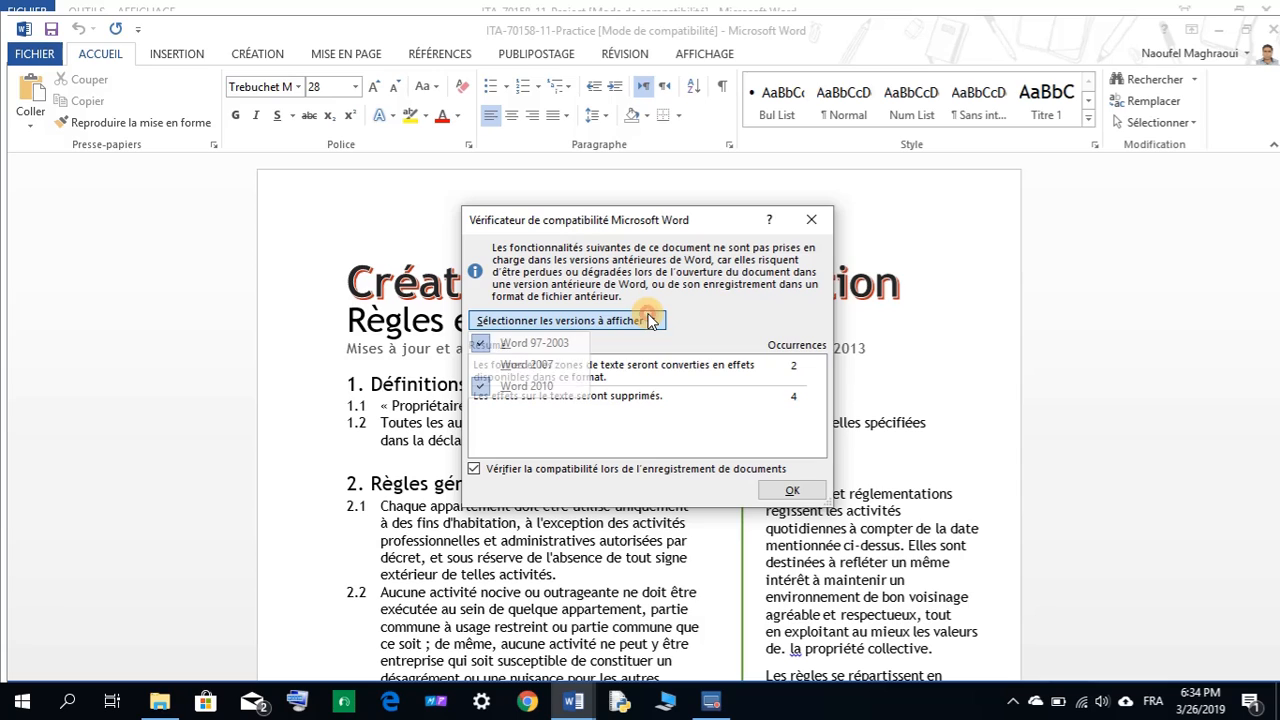
click(540, 361)
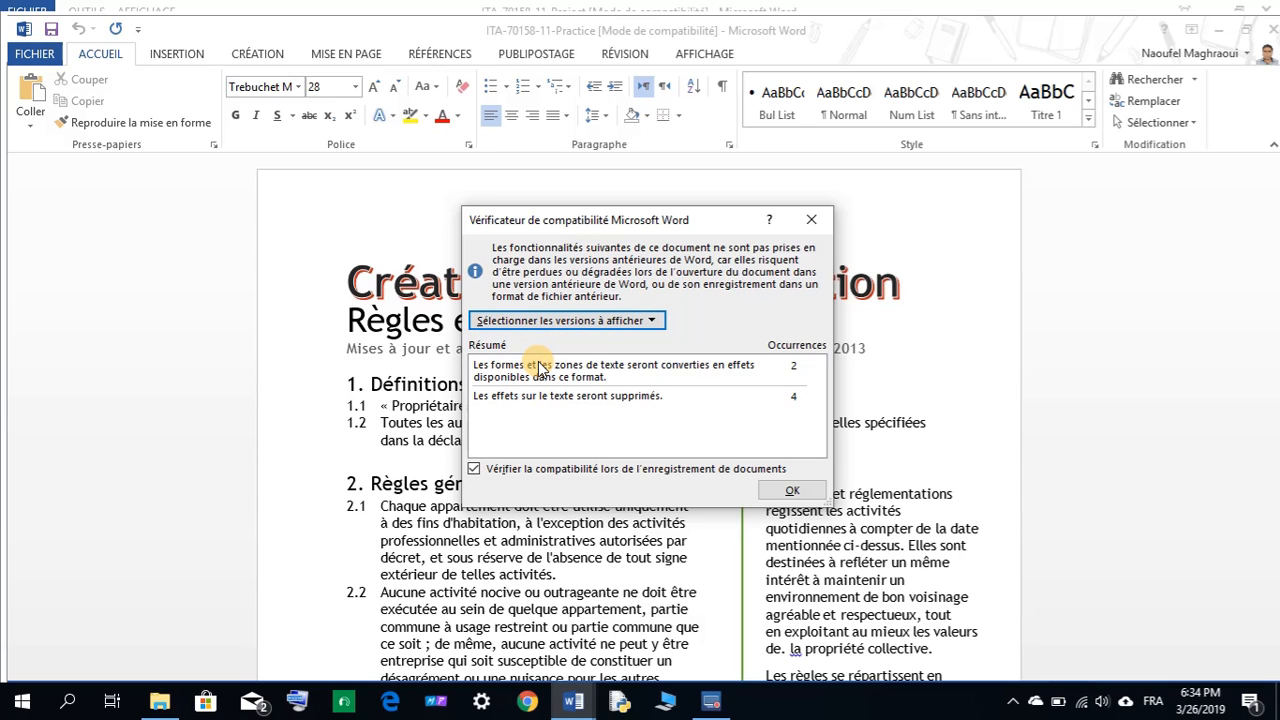
click(611, 321)
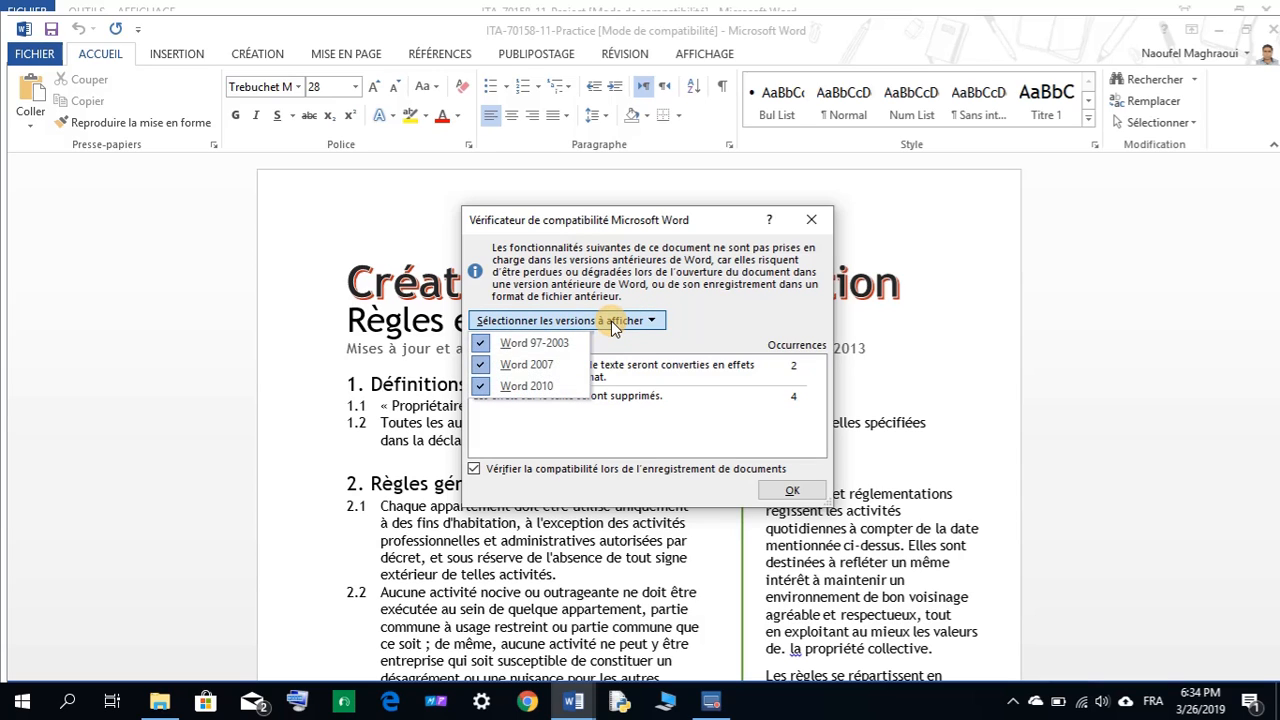
click(484, 385)
click(482, 320)
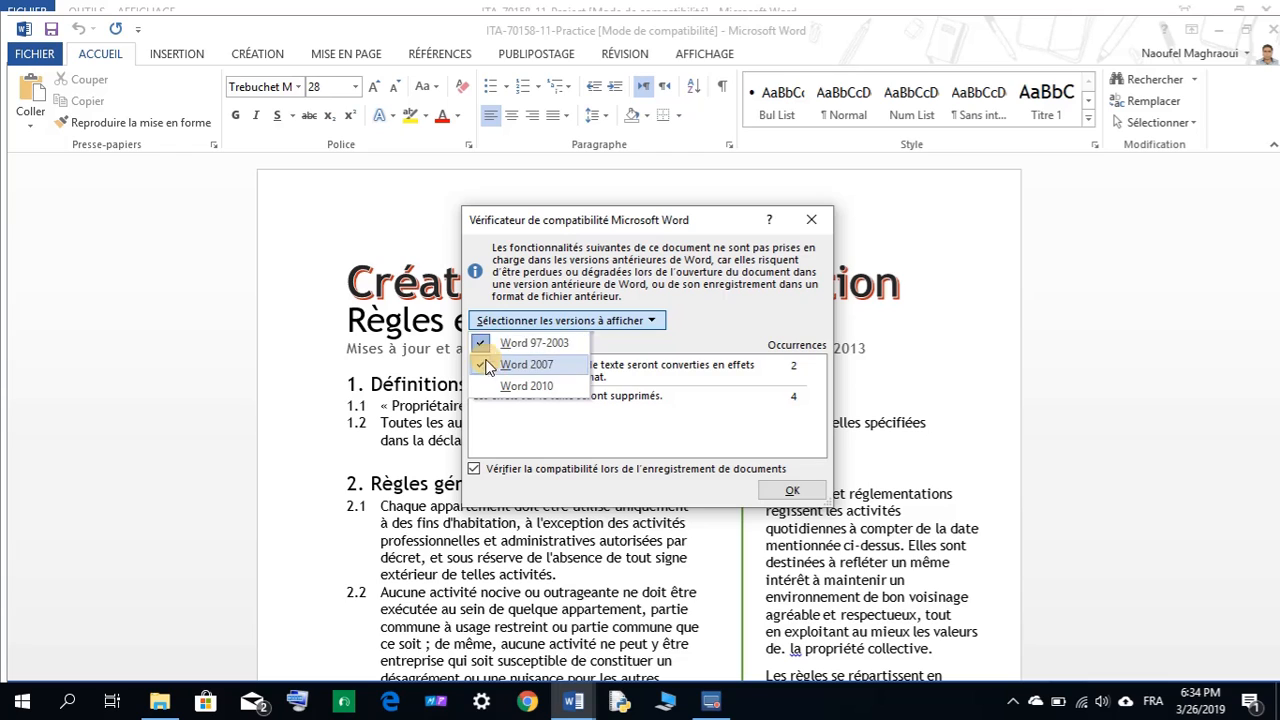
click(489, 366)
click(537, 316)
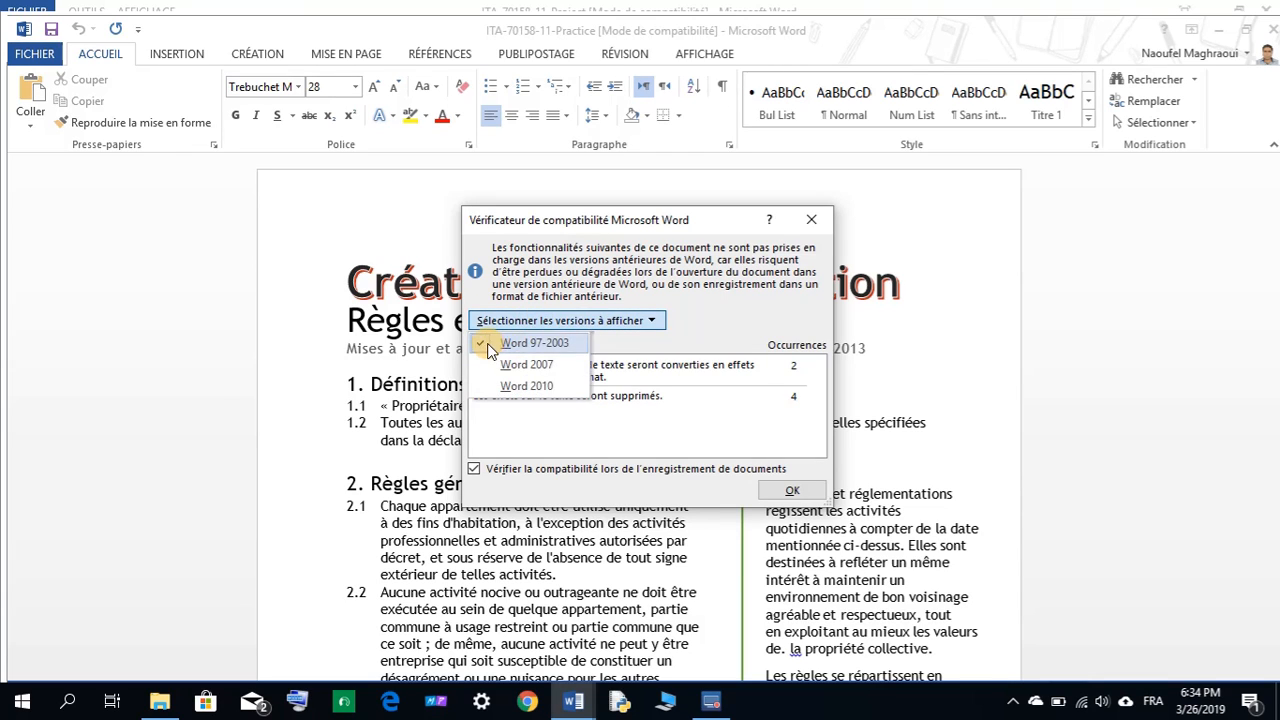
click(489, 344)
Limit the check to Word 97-2003 only, showing shape conversions (2) and removed text effects (4).
click(505, 325)
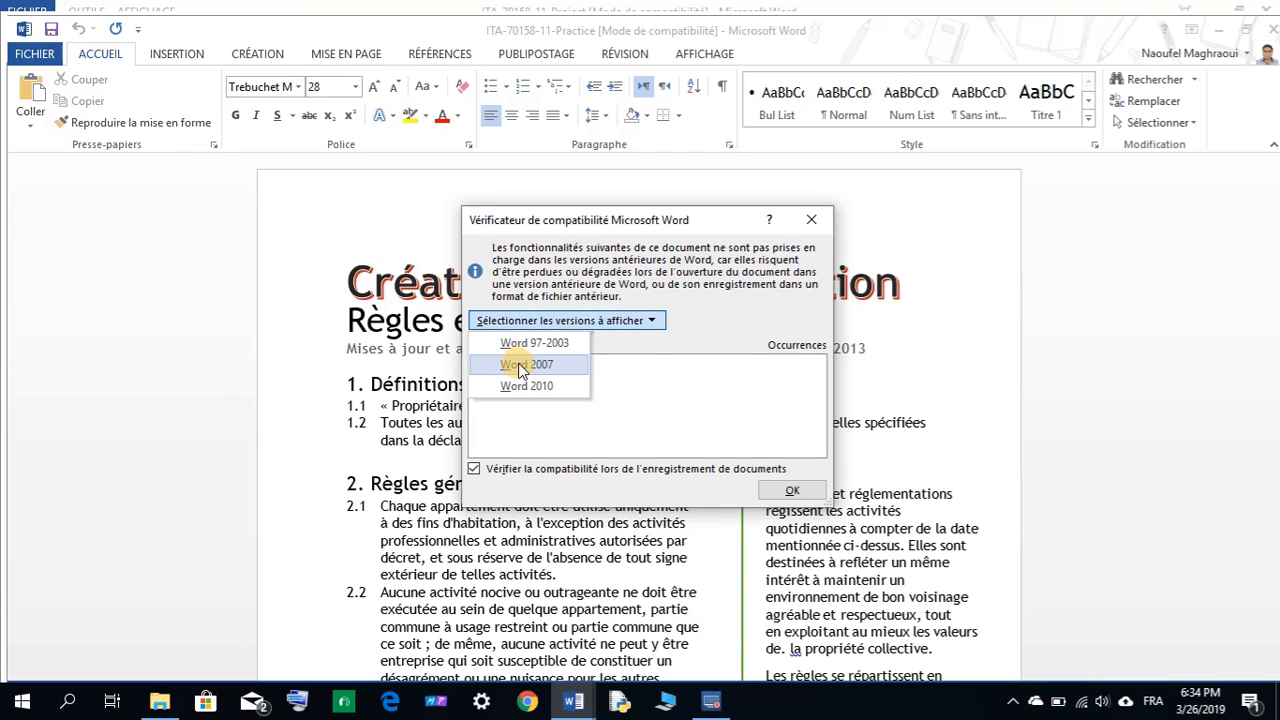
click(519, 366)
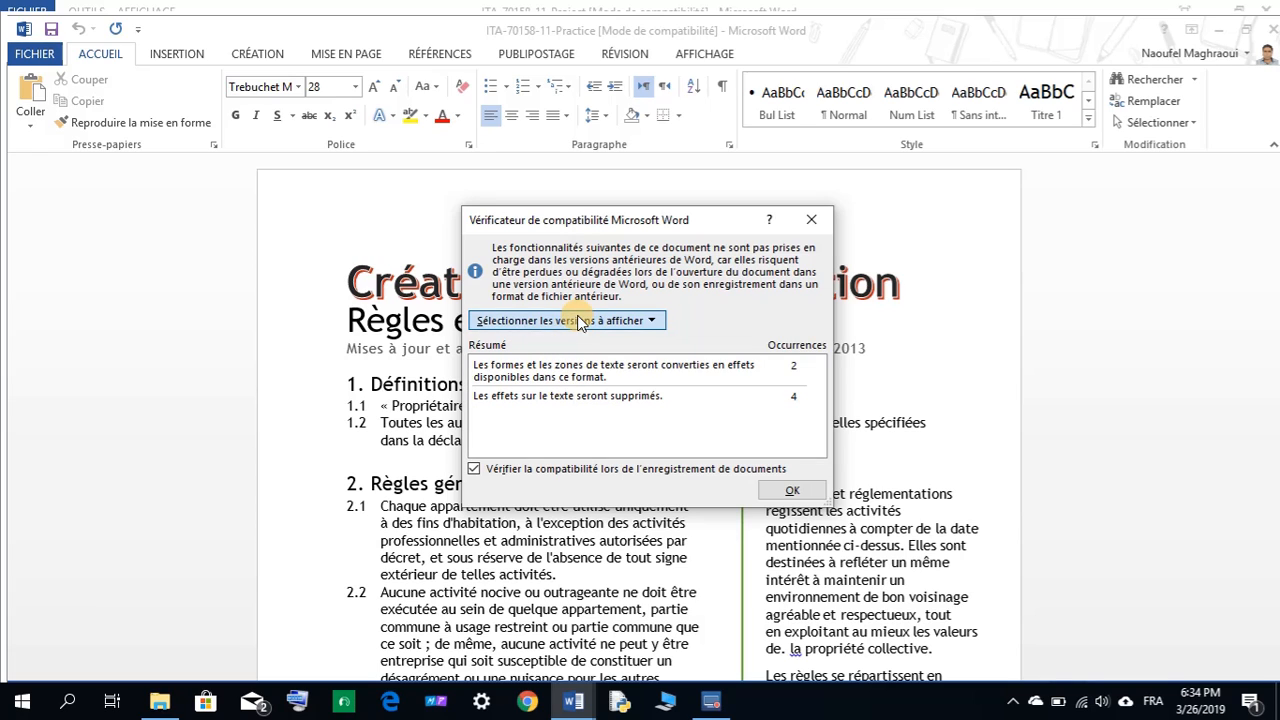
click(575, 320)
click(520, 359)
click(550, 322)
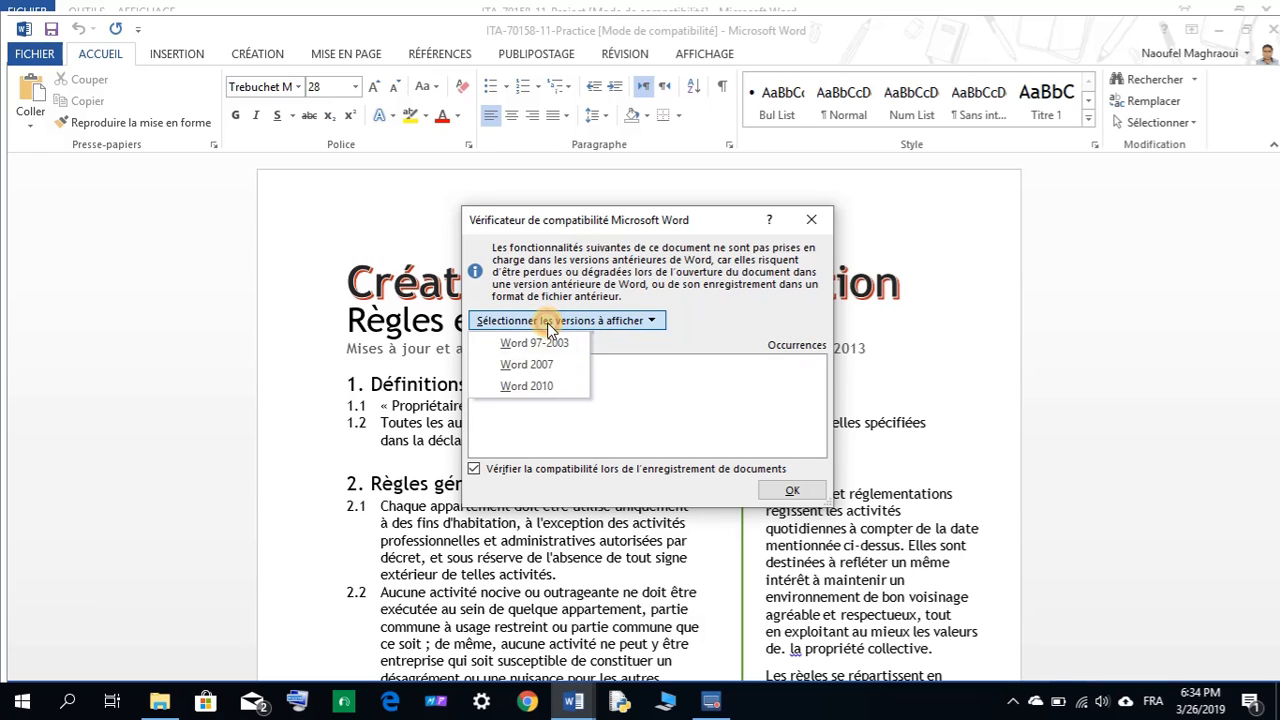
click(524, 381)
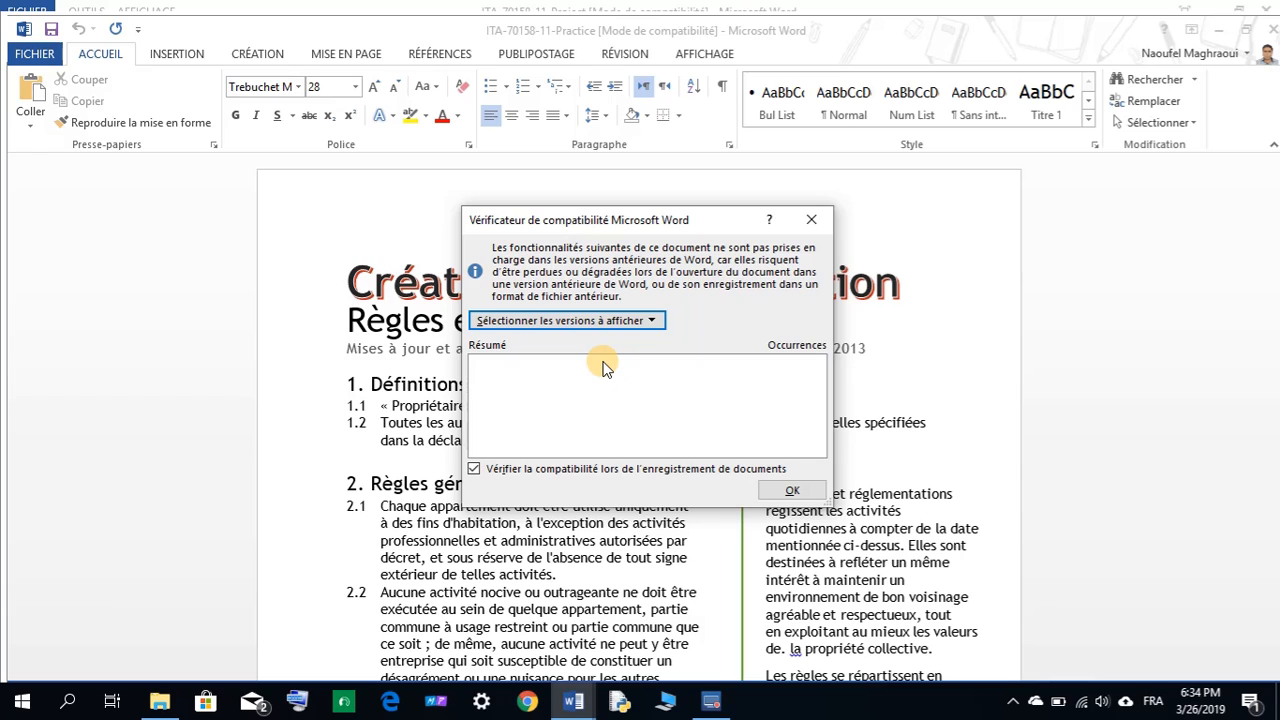
click(610, 320)
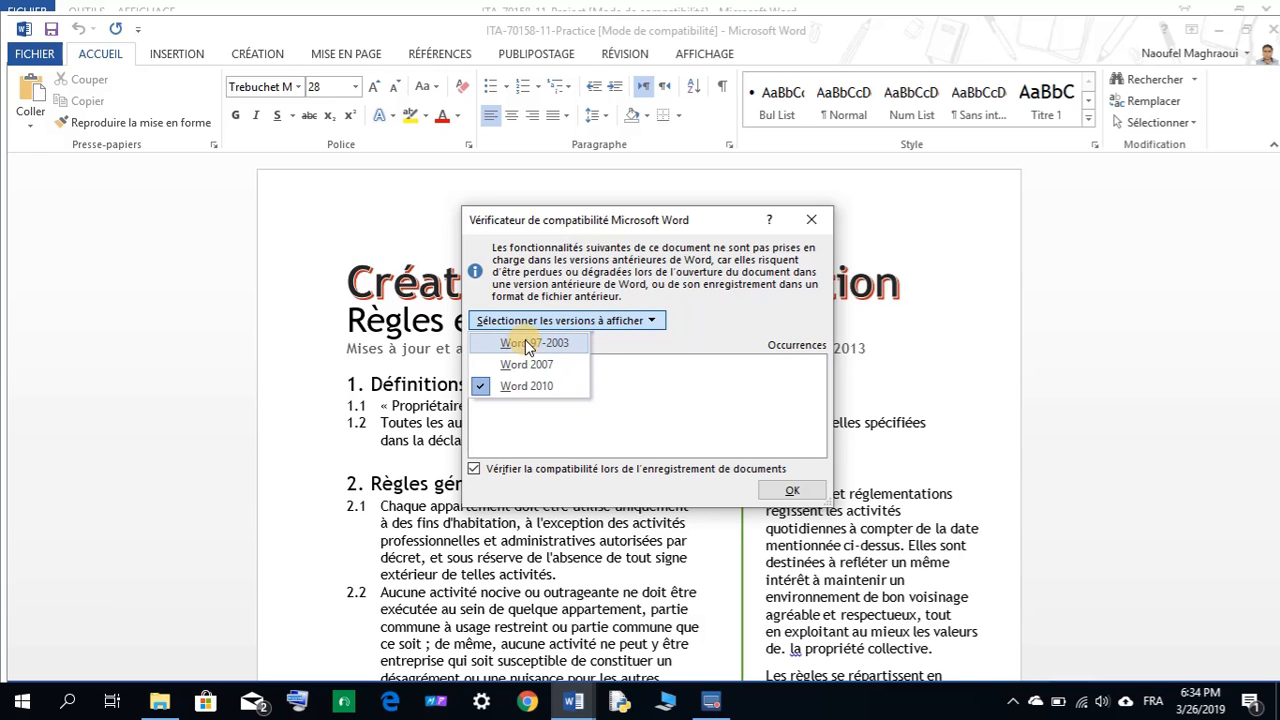
click(495, 386)
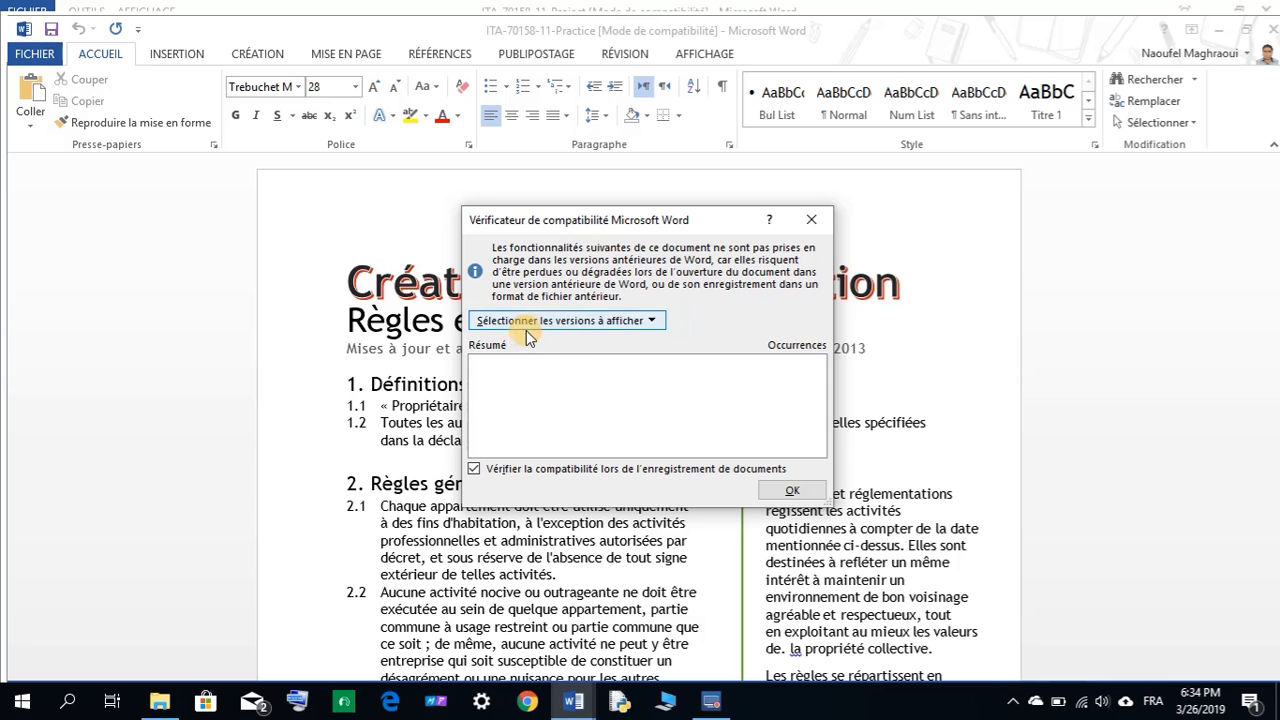
click(528, 322)
click(527, 345)
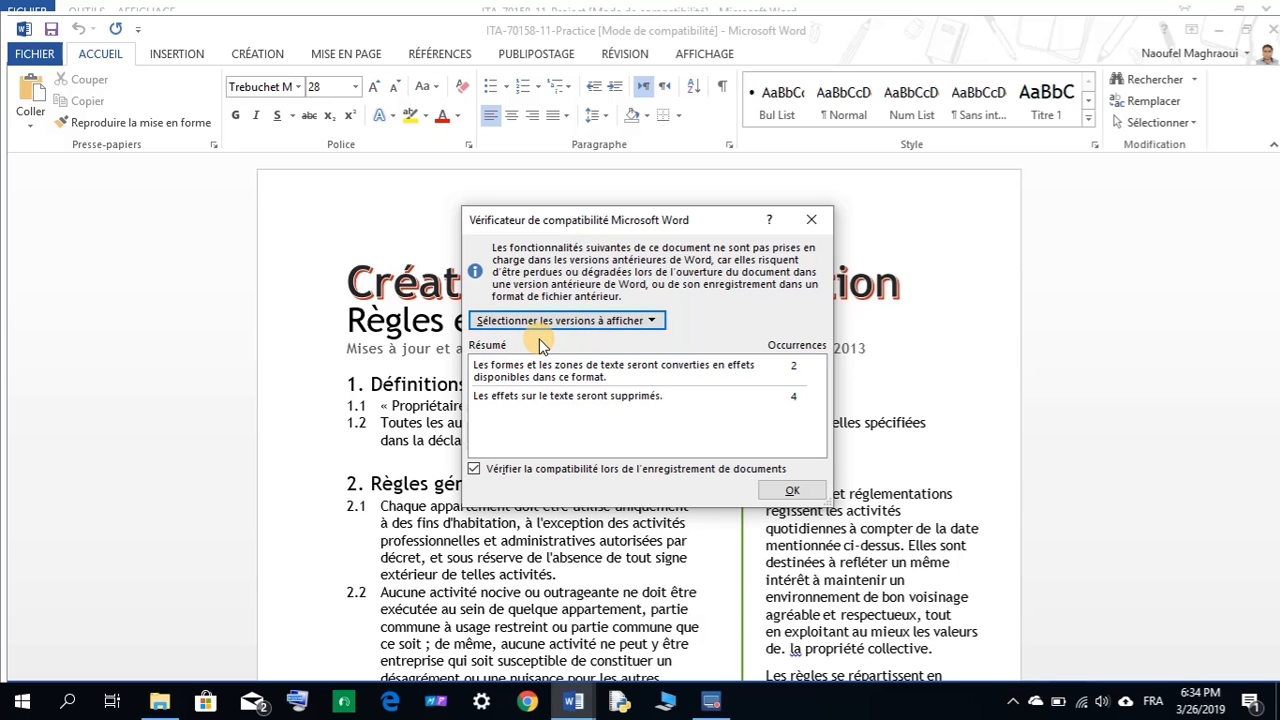
Close the checker and copy My-11-Practice from task 6 of the instructions.
click(790, 490)
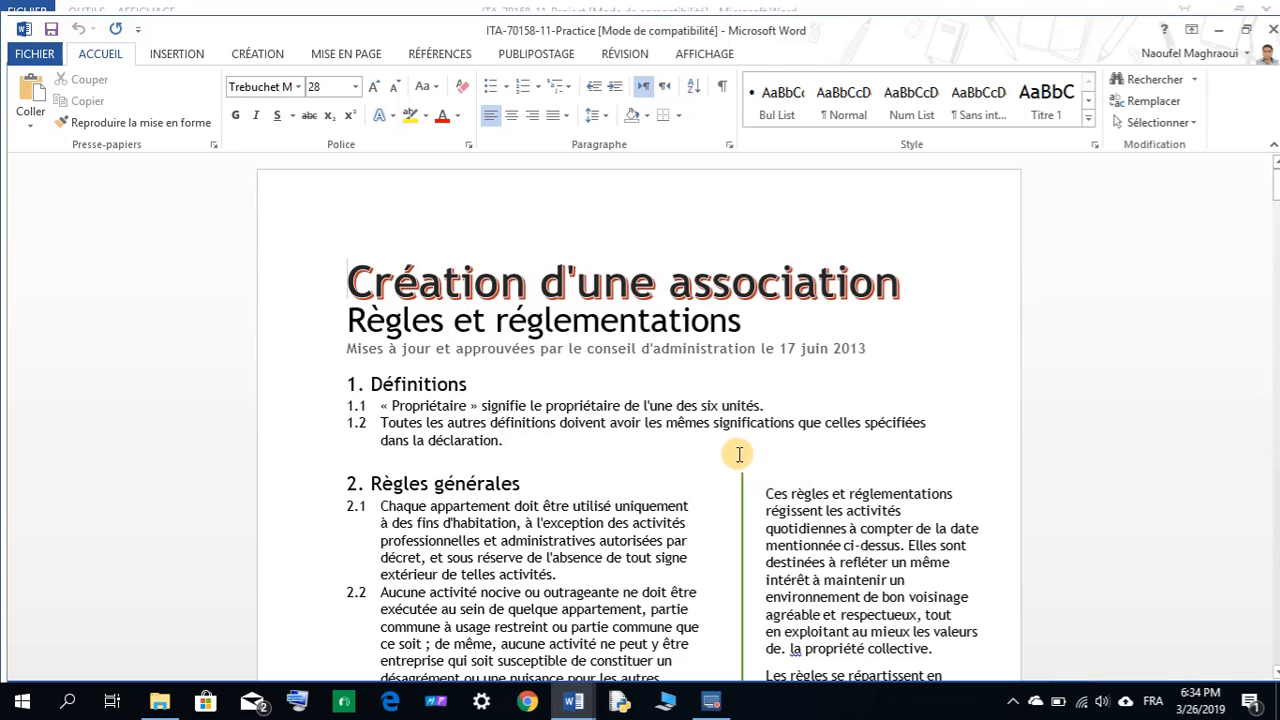
mouse_move(583, 707)
click(520, 644)
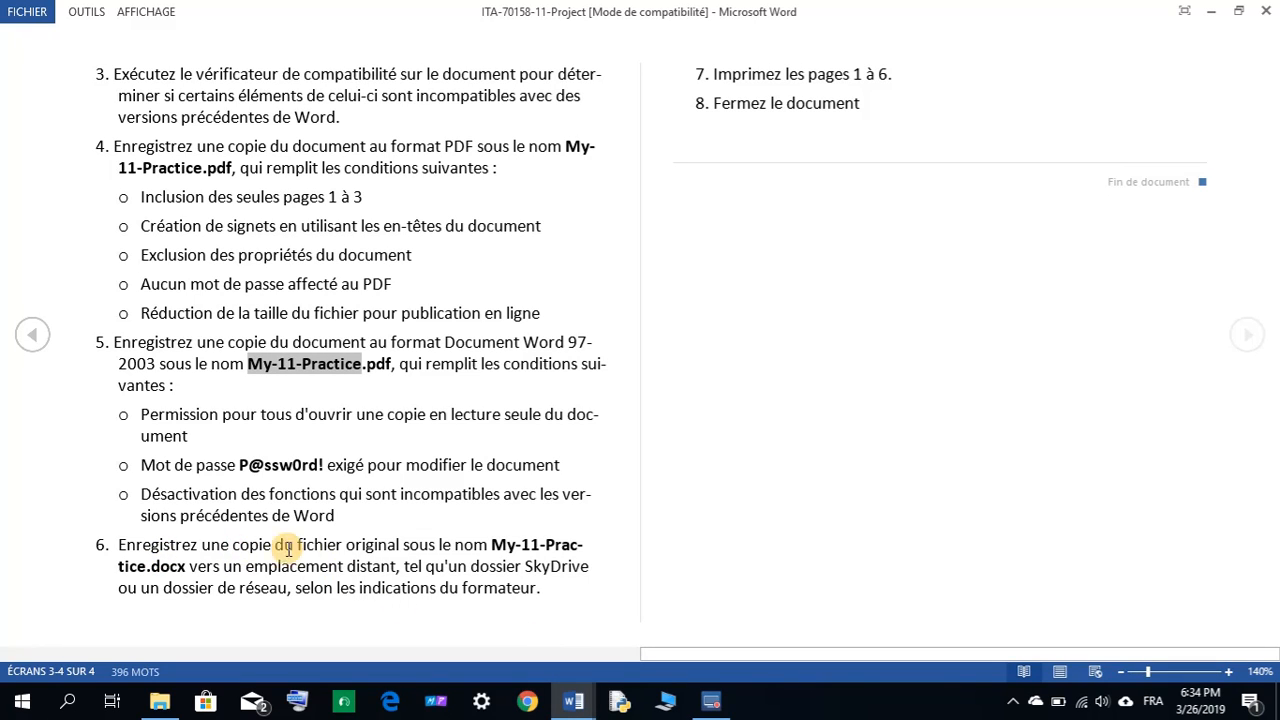
click(503, 547)
drag(507, 549, 146, 567)
right_click(146, 567)
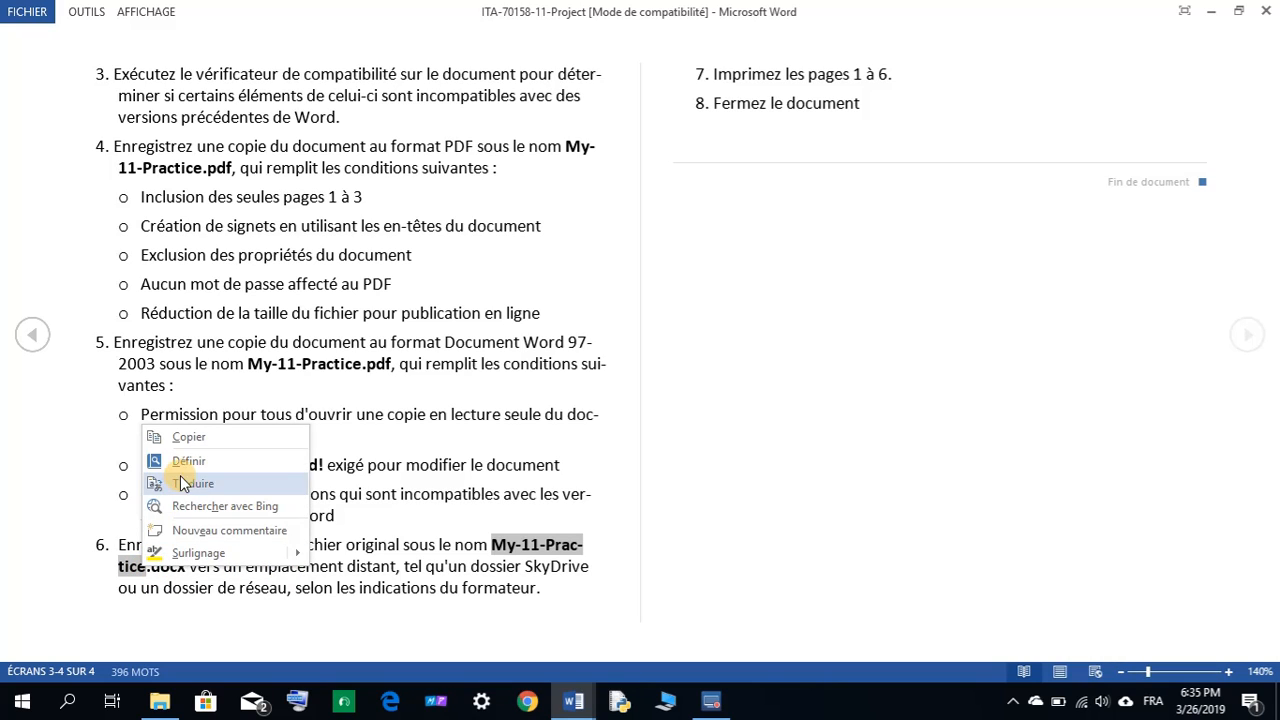
click(197, 440)
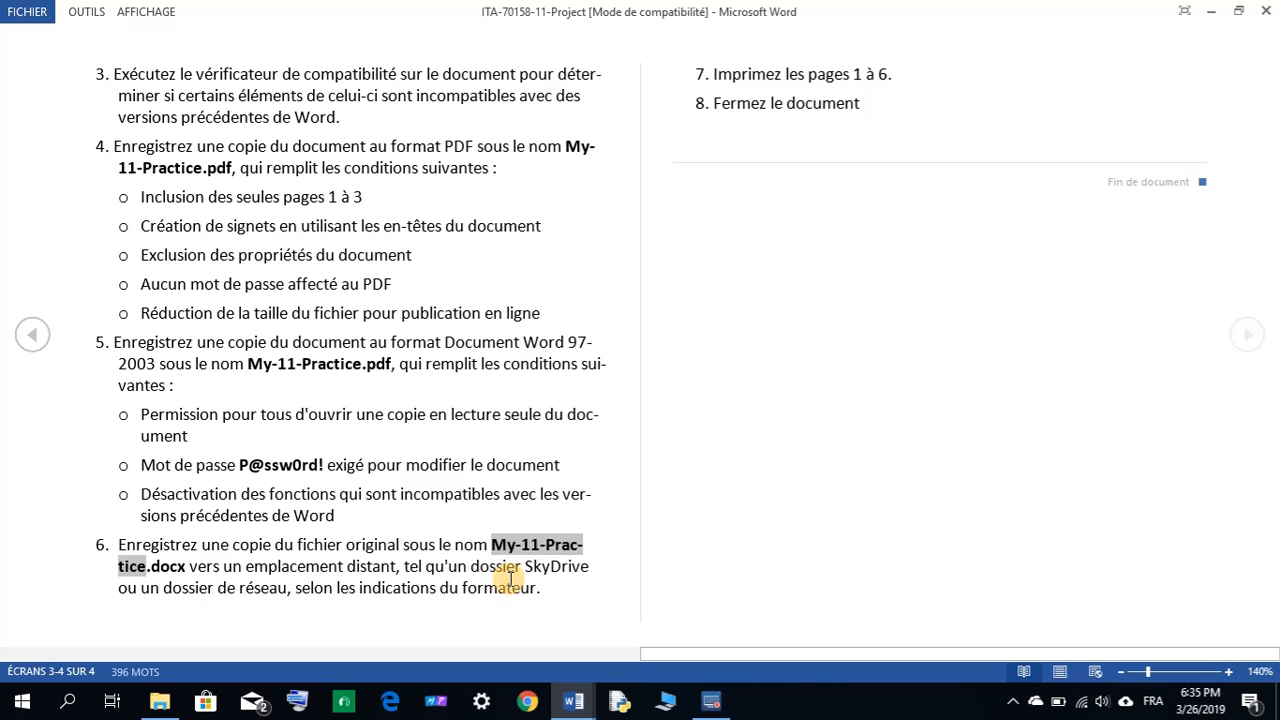
click(588, 708)
click(615, 635)
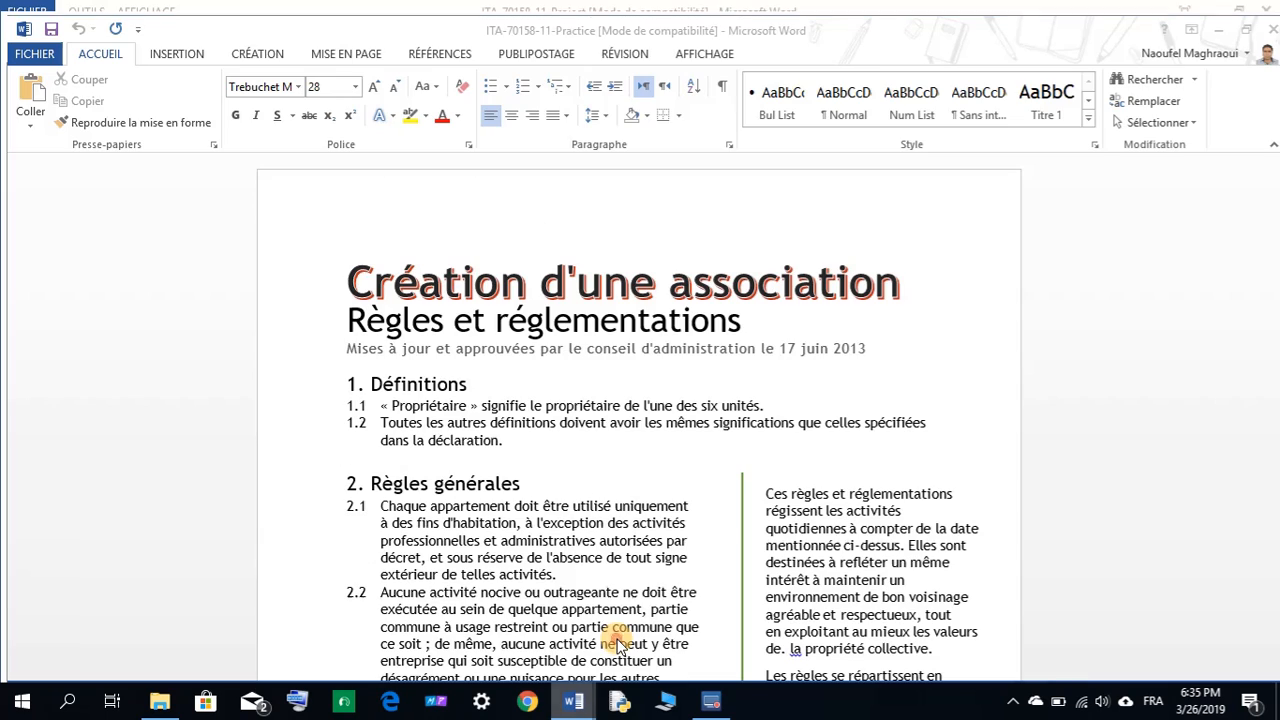
Go to FICHIER > Enregistrer sous > OneDrive - Personnel > Parcourir.
click(32, 53)
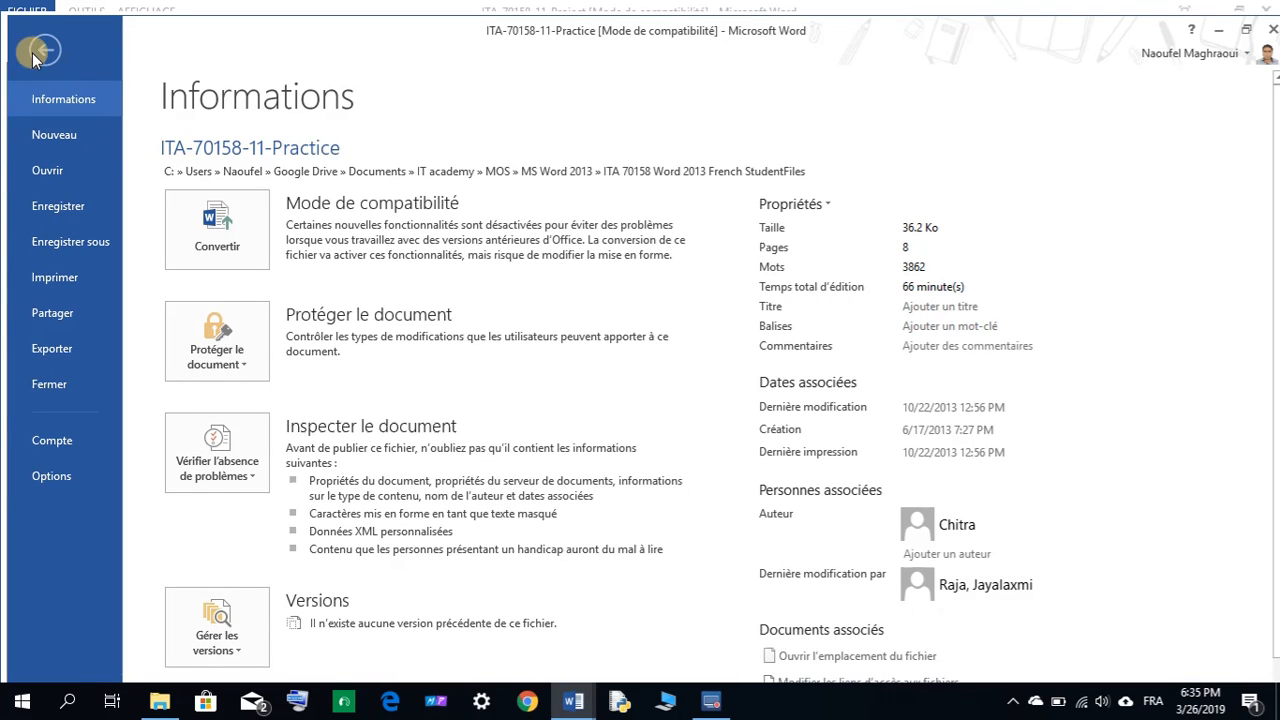
click(75, 241)
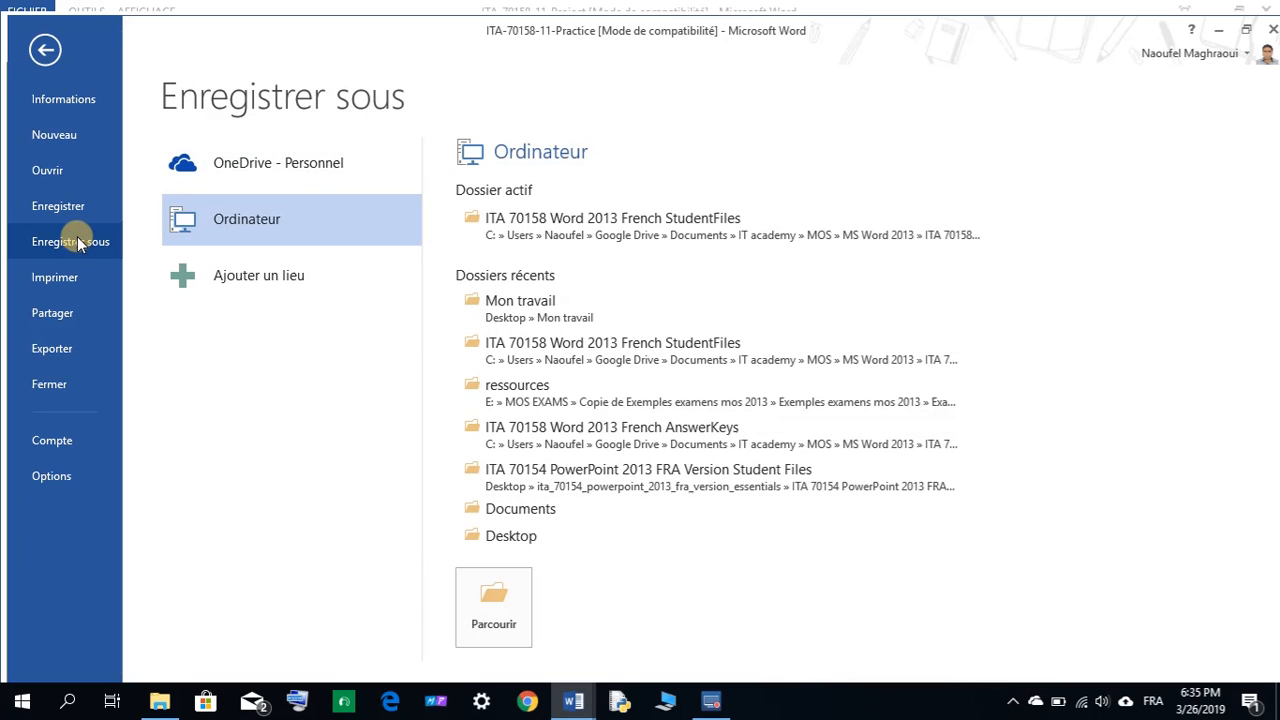
click(241, 228)
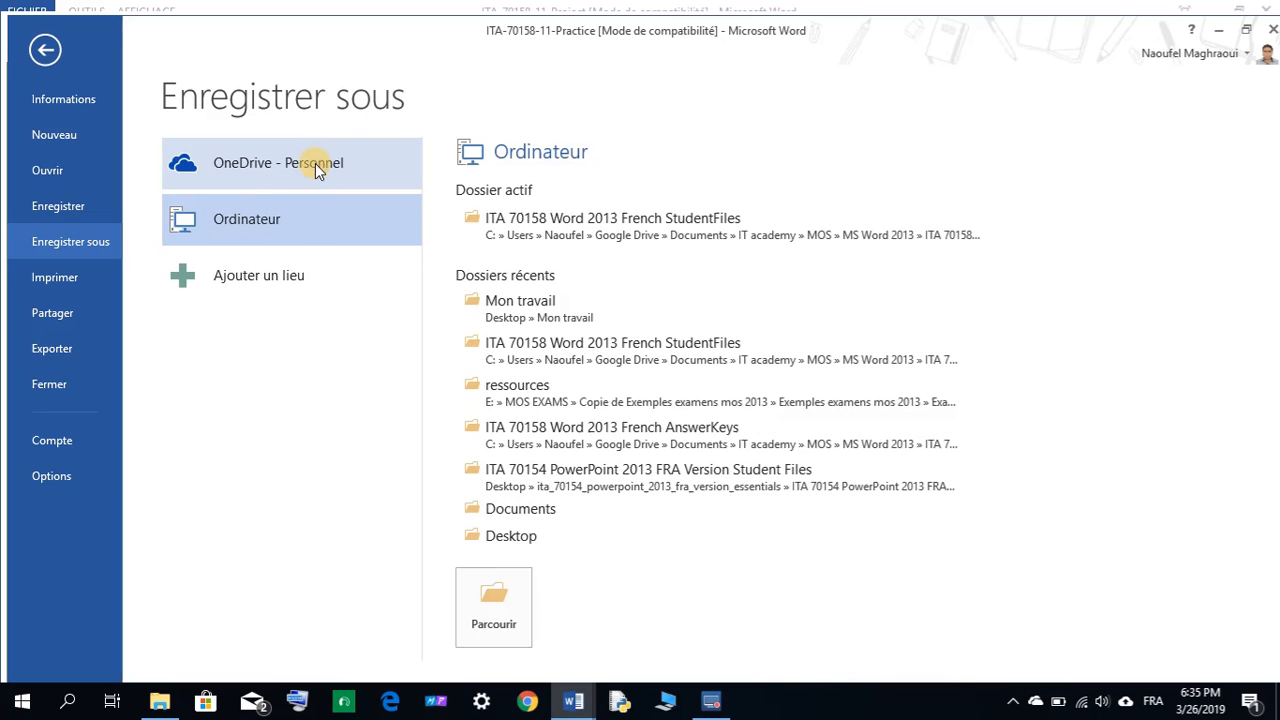
click(258, 168)
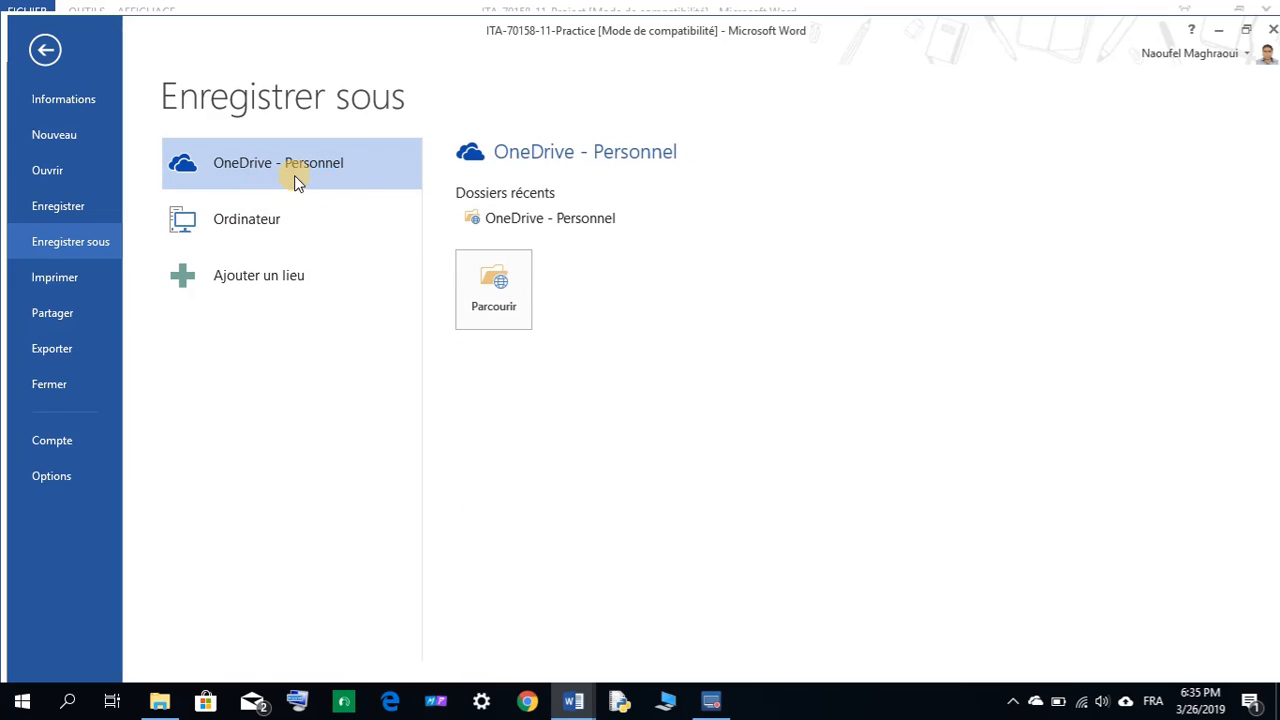
click(497, 268)
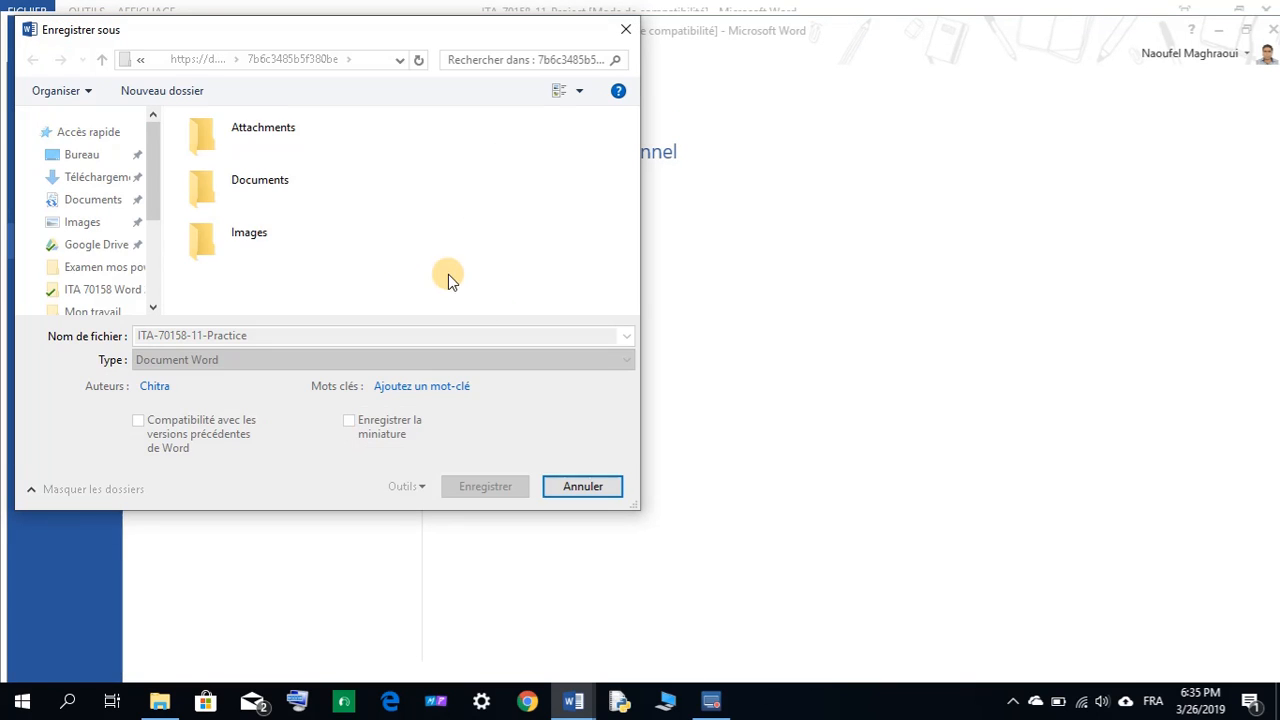
Paste My-11-Practice as the file name, save to OneDrive, and accept the format upgrade.
click(212, 330)
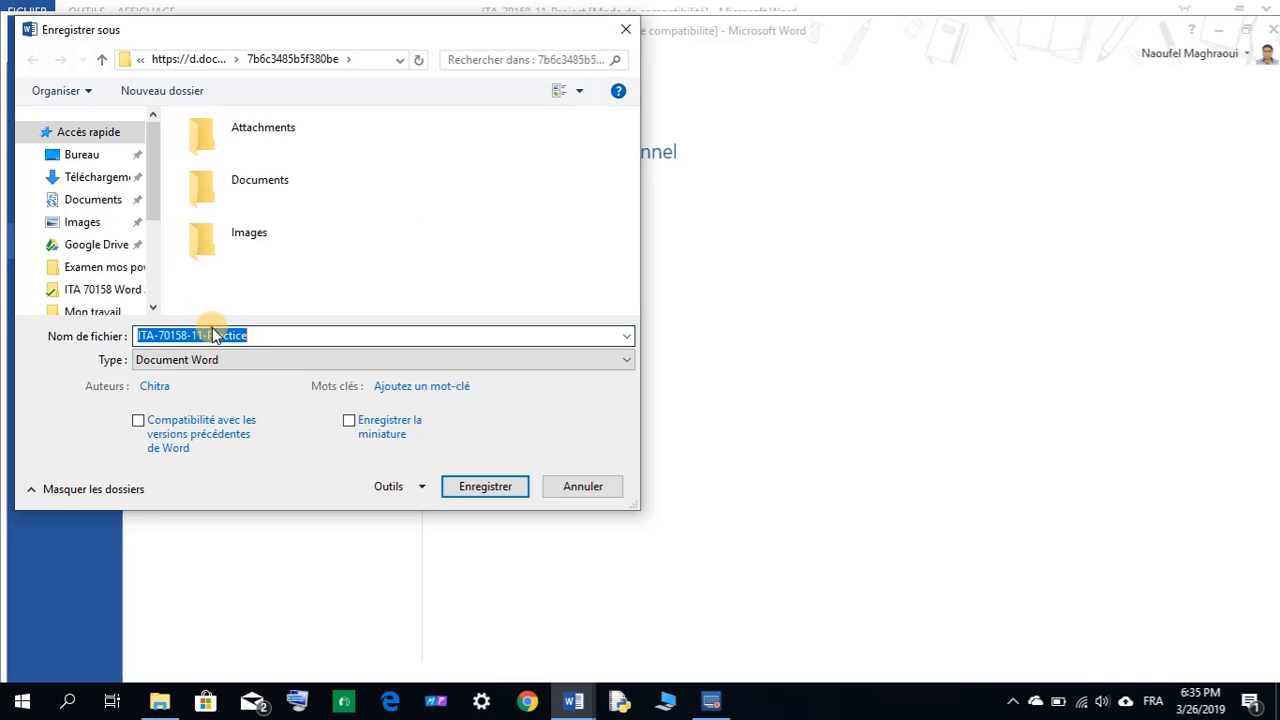
right_click(210, 331)
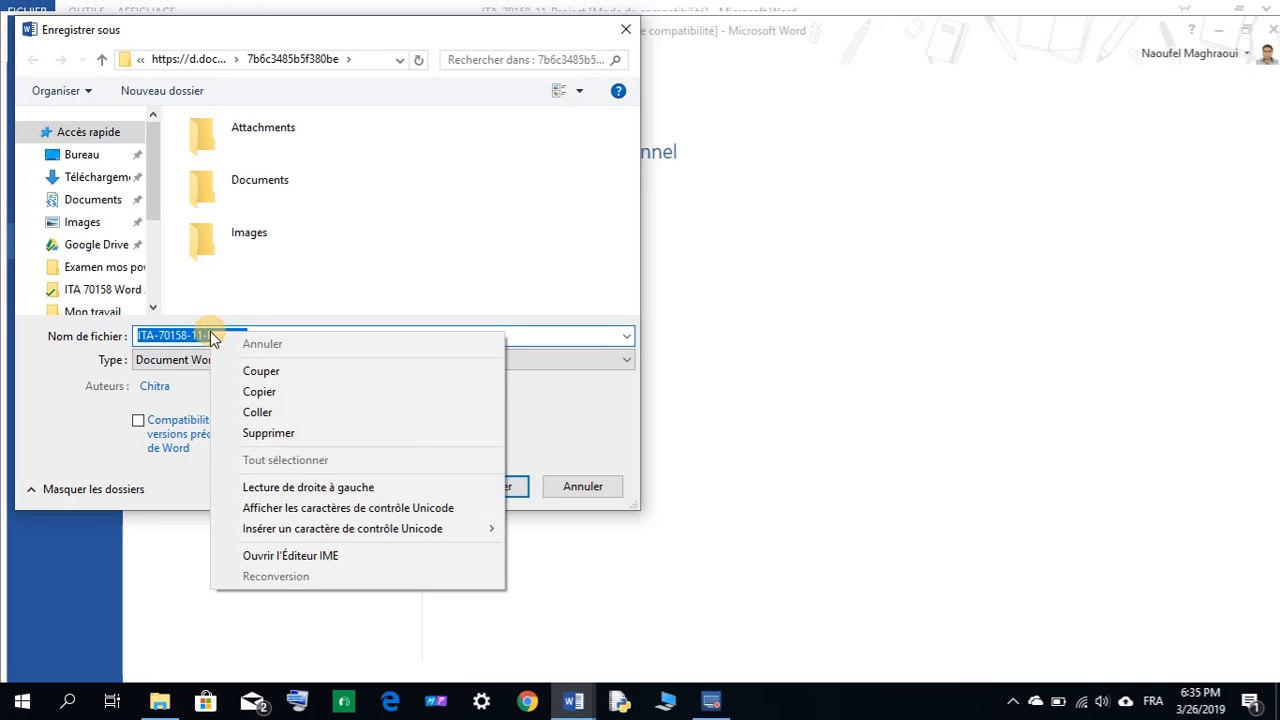
click(266, 406)
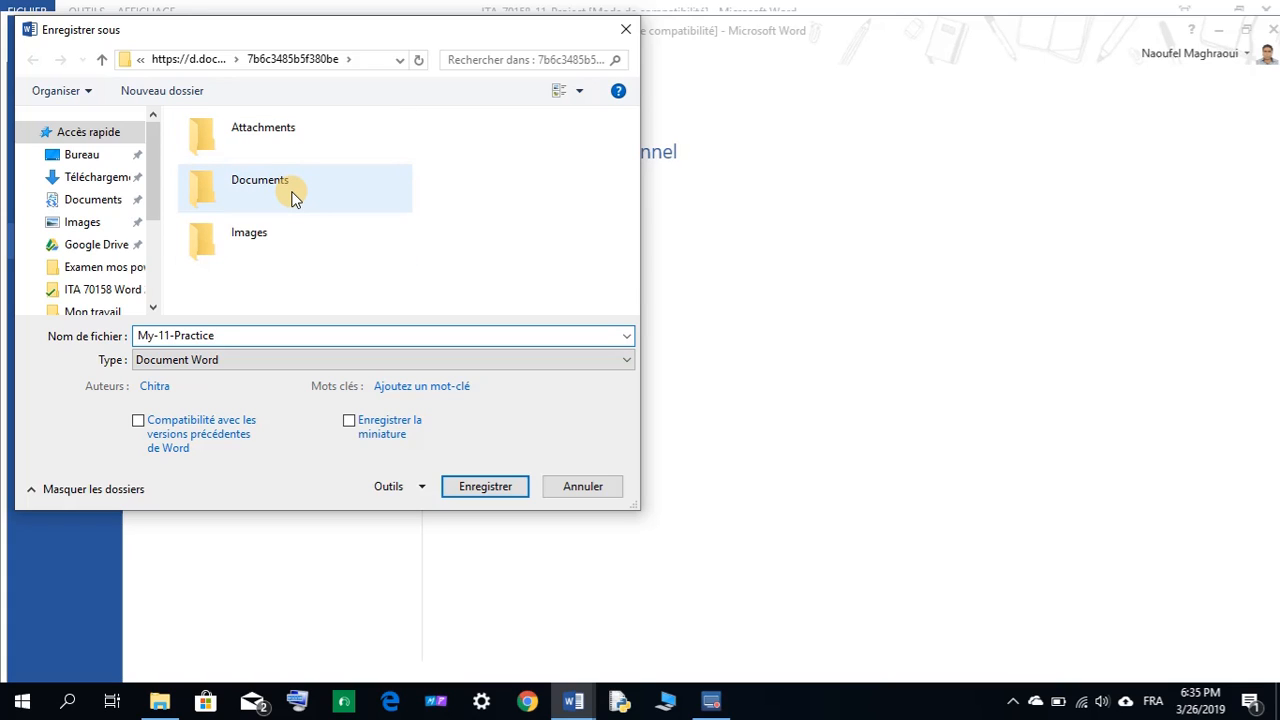
click(491, 486)
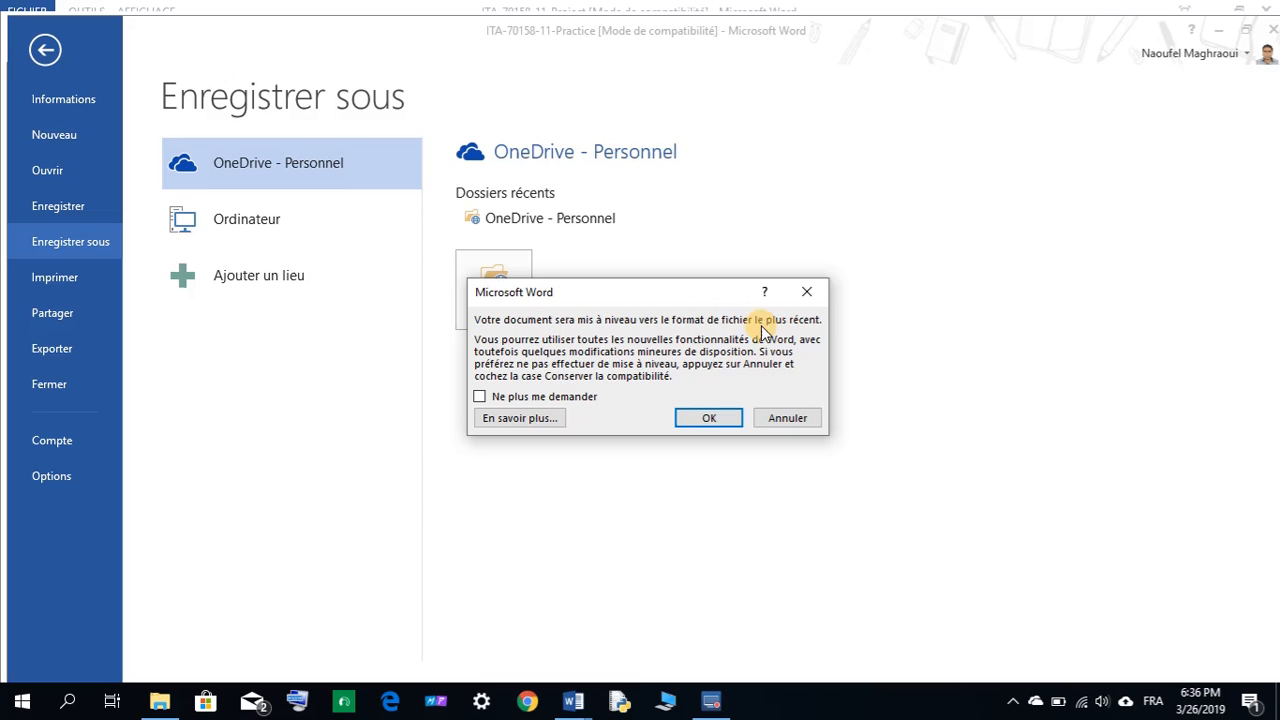
click(700, 418)
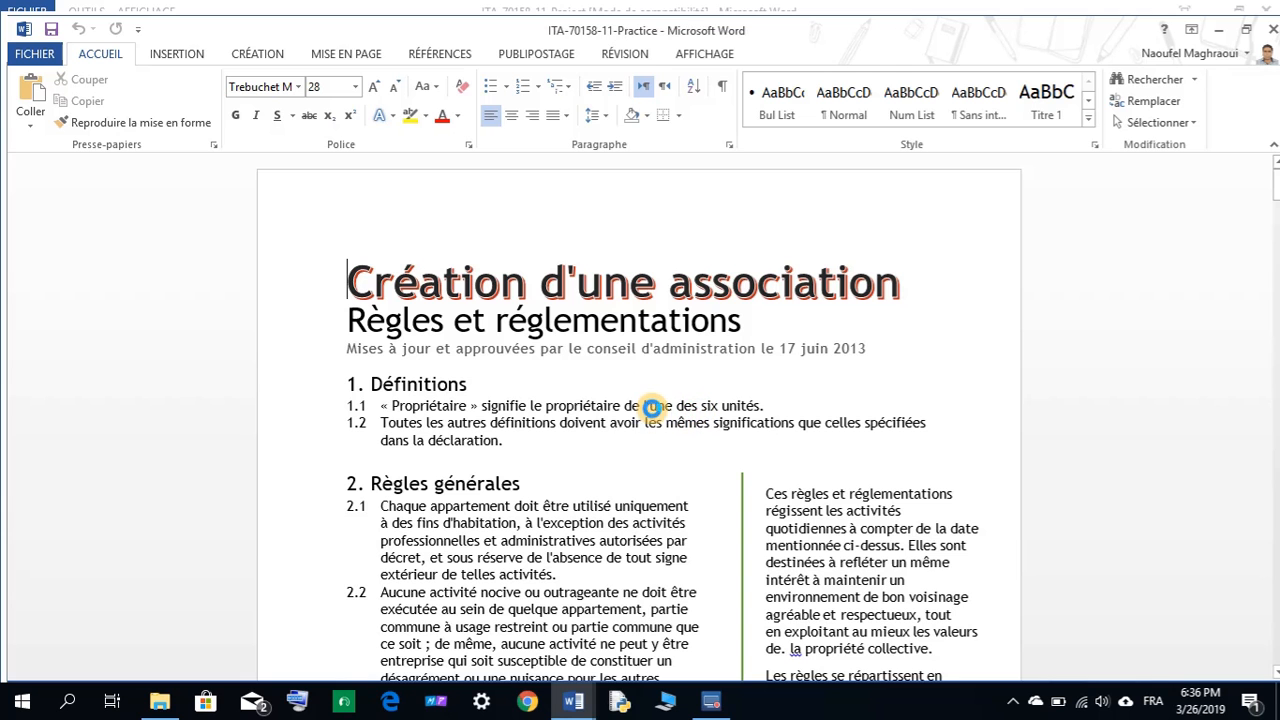
Read step 7 in the project instructions, then open FICHIER for My-11-Practice.
mouse_move(586, 707)
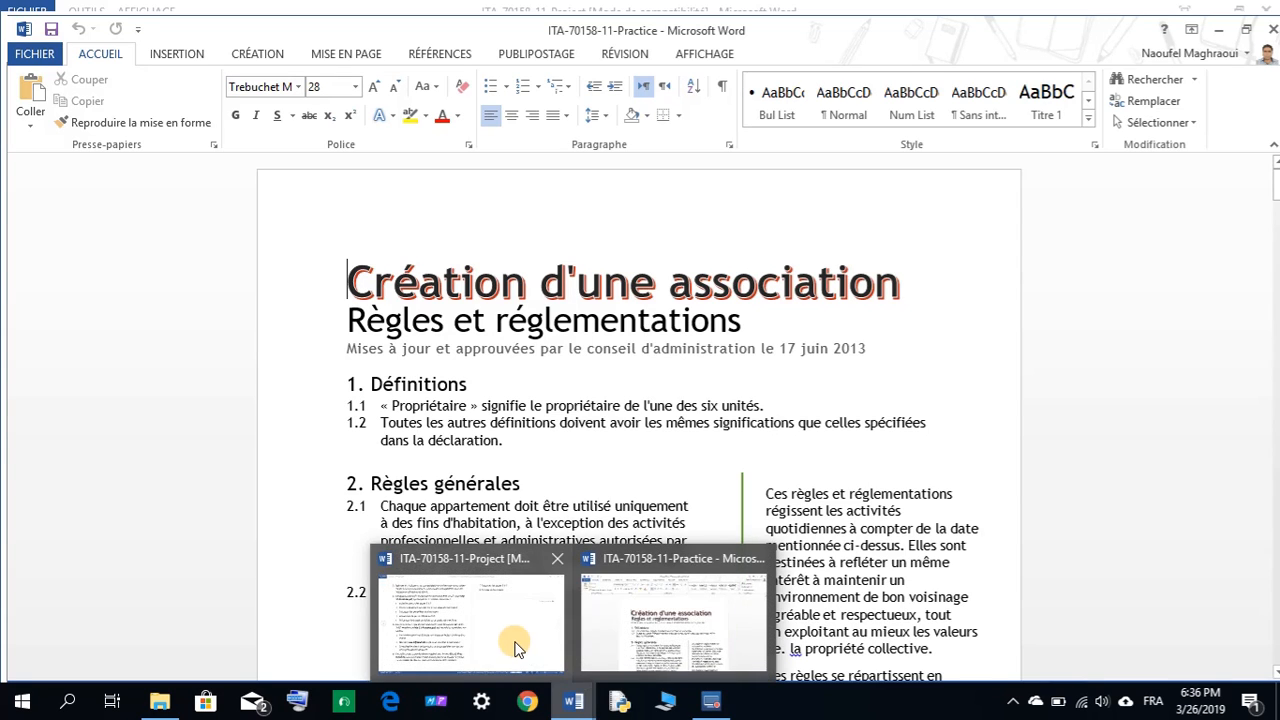
click(512, 642)
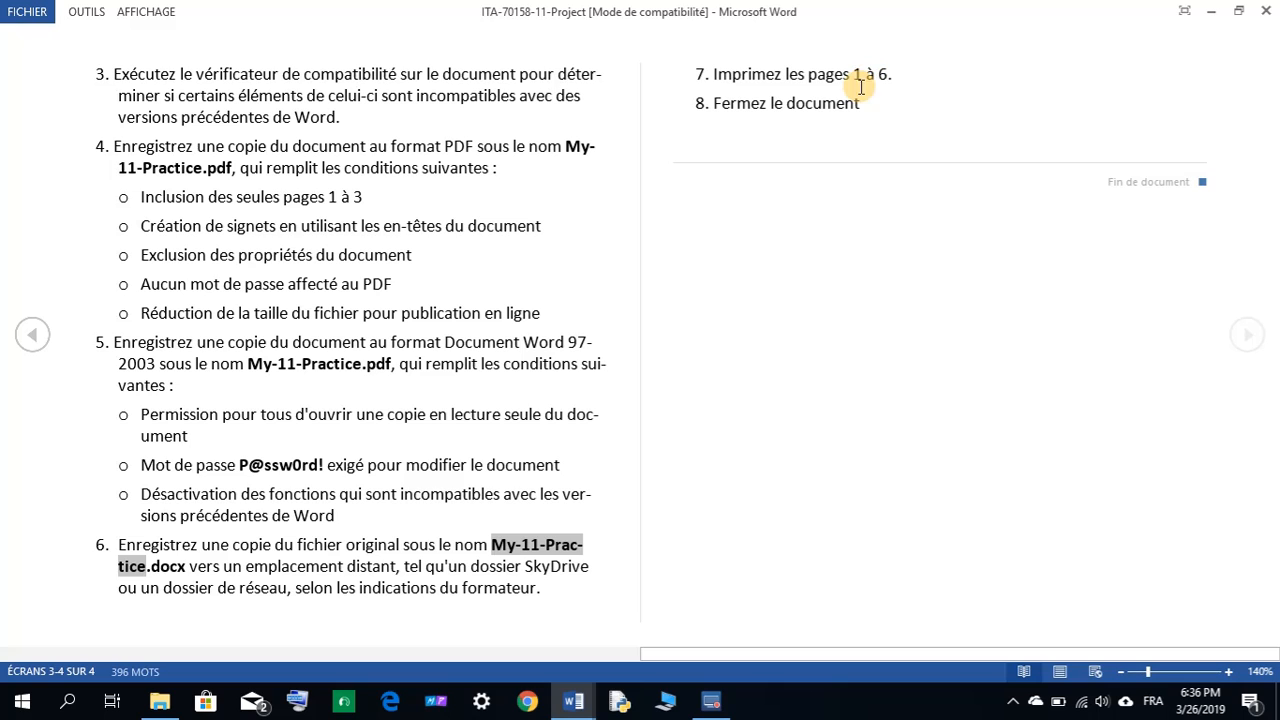
mouse_move(596, 690)
click(604, 666)
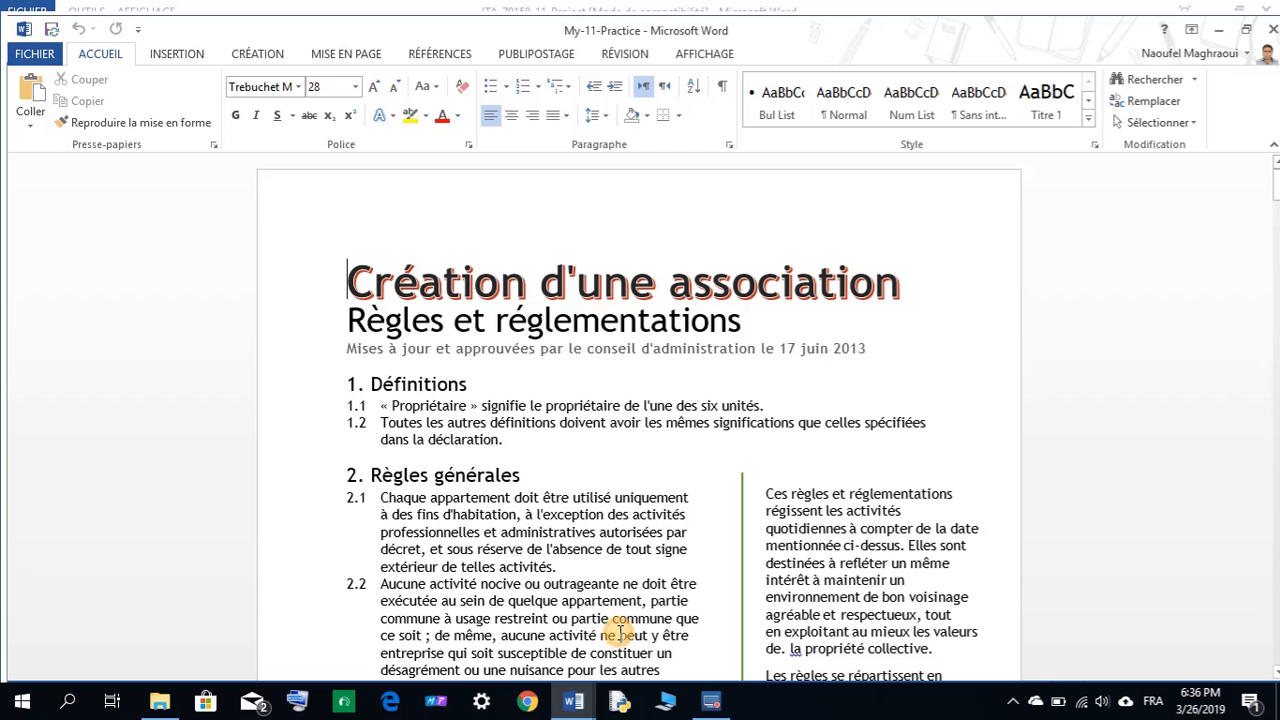
click(36, 55)
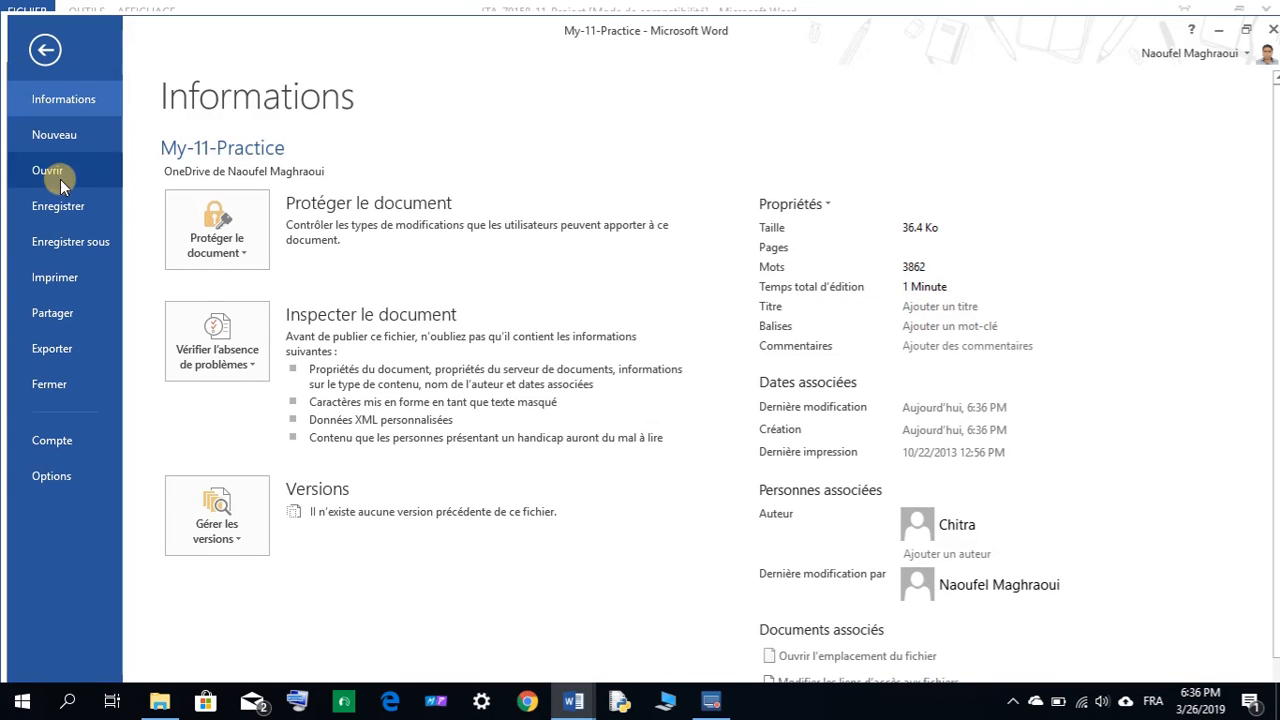
Print pages 1-7 to Microsoft Print to PDF, then switch back to the instructions.
click(49, 280)
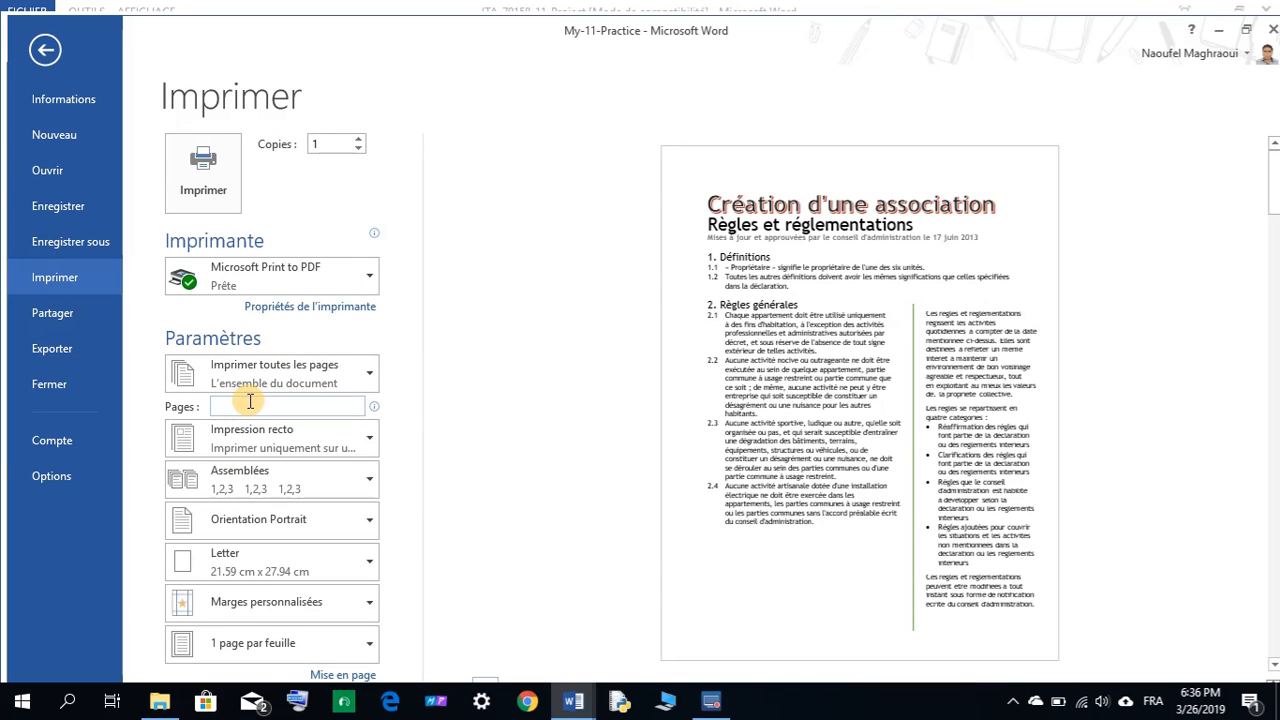
text(1)
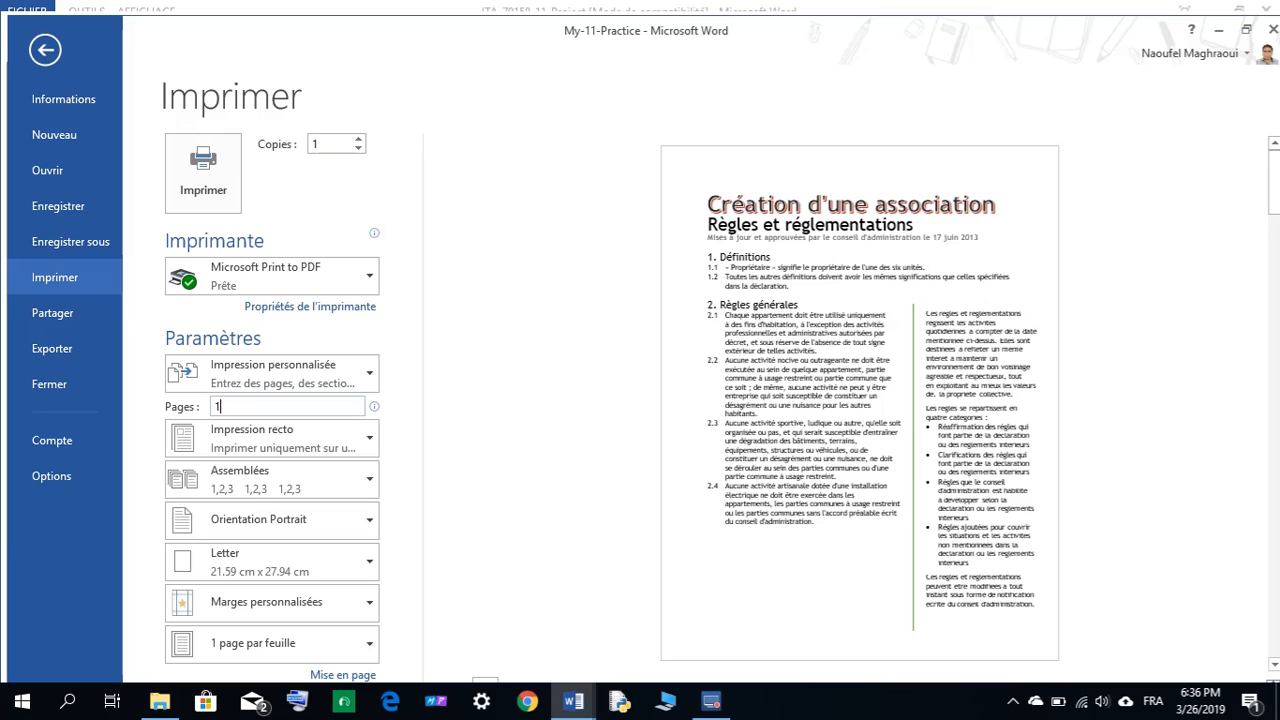
text(-7)
mouse_move(375, 407)
click(216, 407)
text(-7)
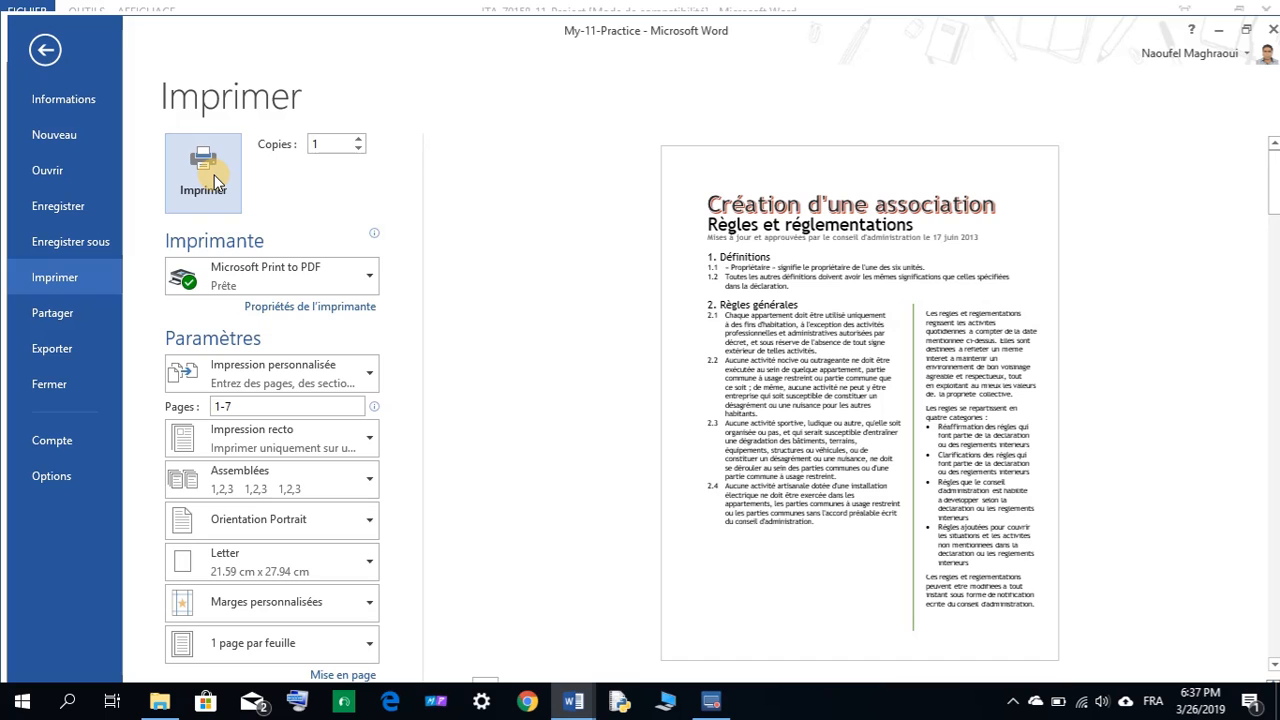
click(47, 52)
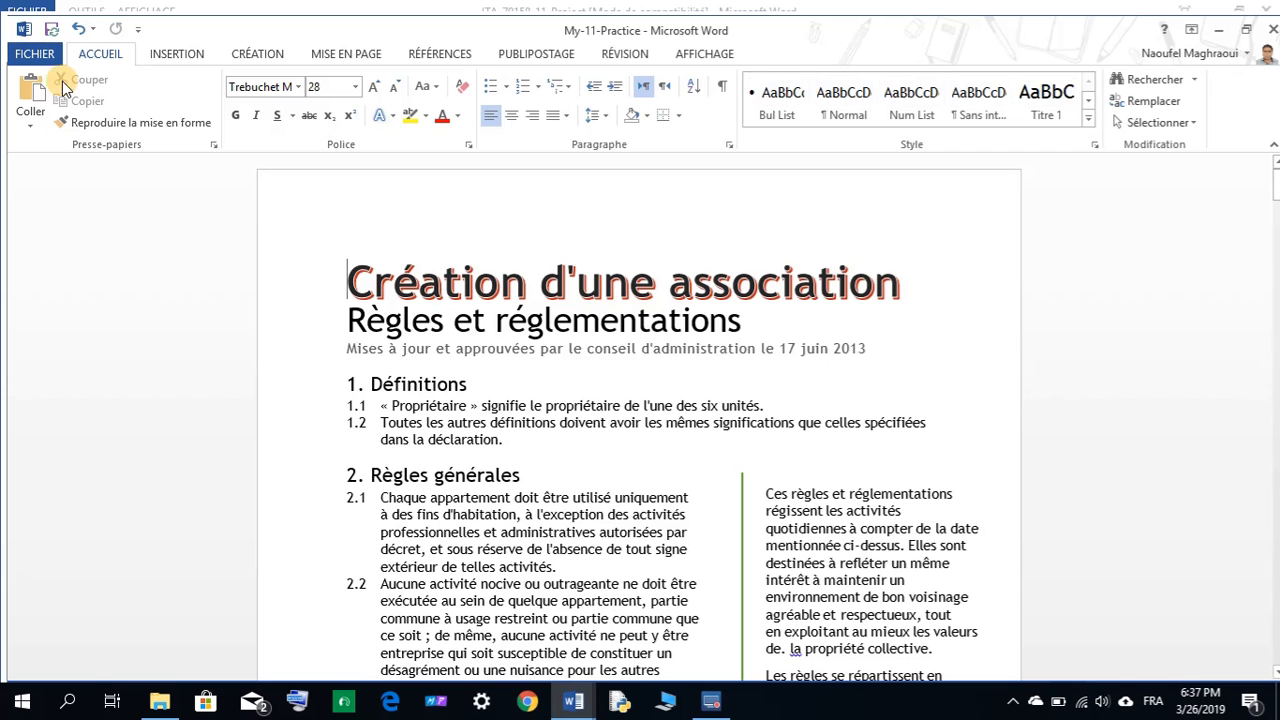
mouse_move(573, 701)
click(543, 660)
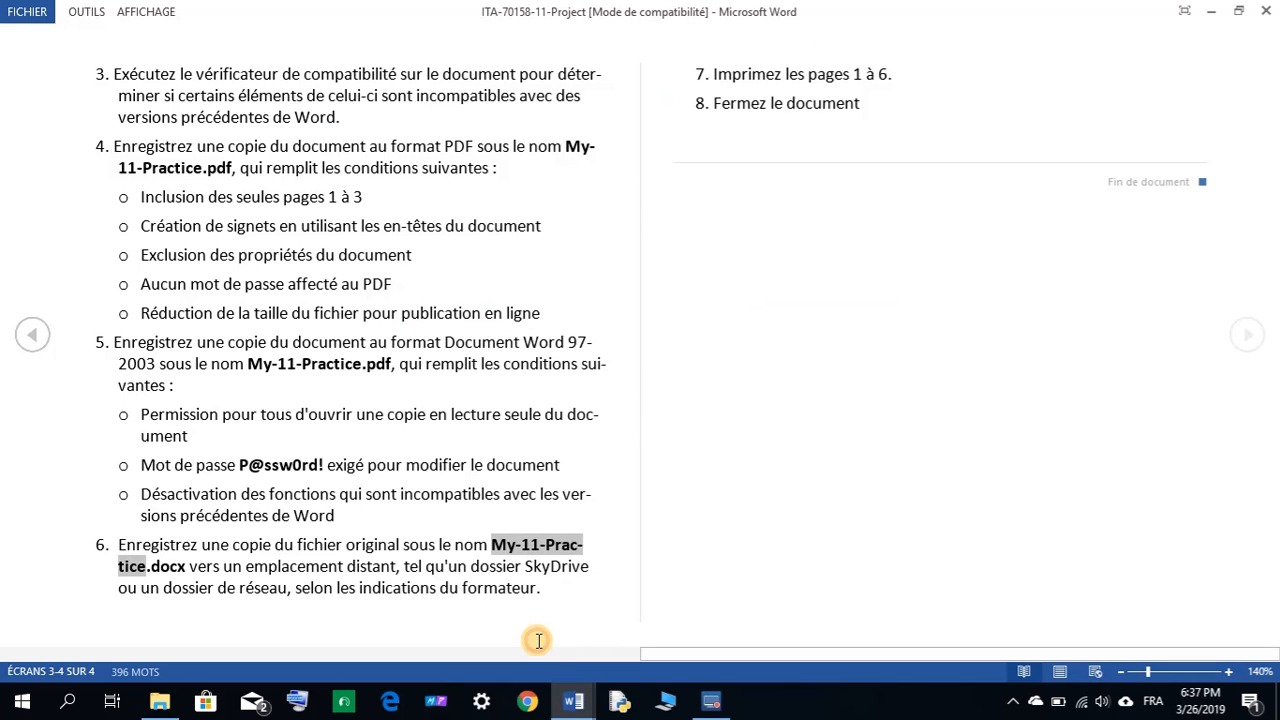